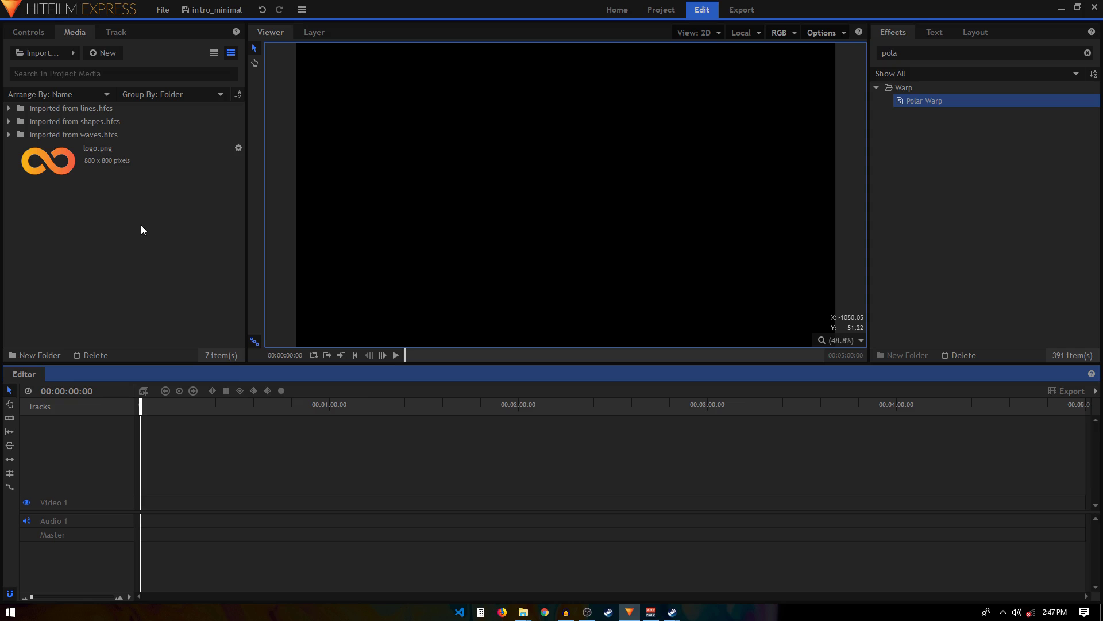
Step: Create a 1080p Full HD 30 fps composite shot named yellow_circles with a duration of 6 seconds
left_click(106, 55)
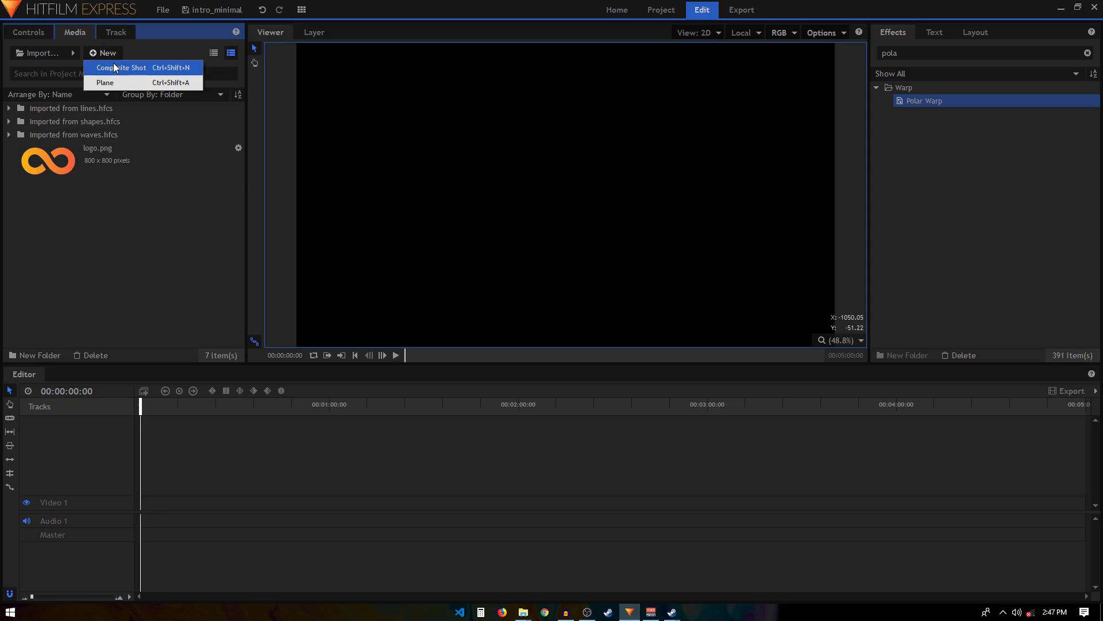
left_click(109, 67)
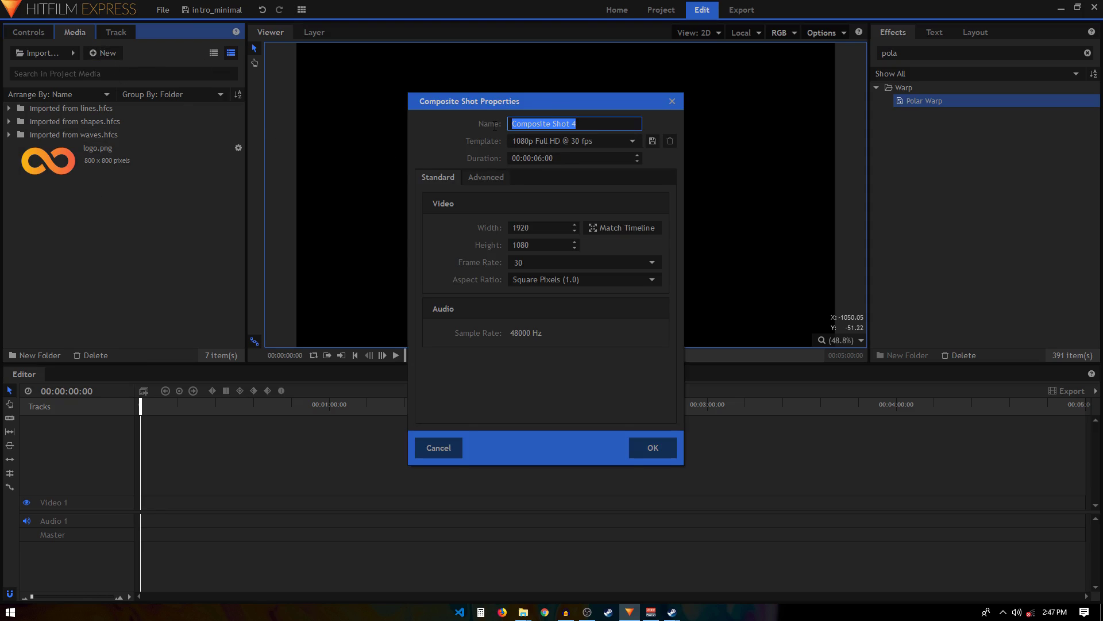
left_click_drag(567, 125, 497, 128)
type("yellow")
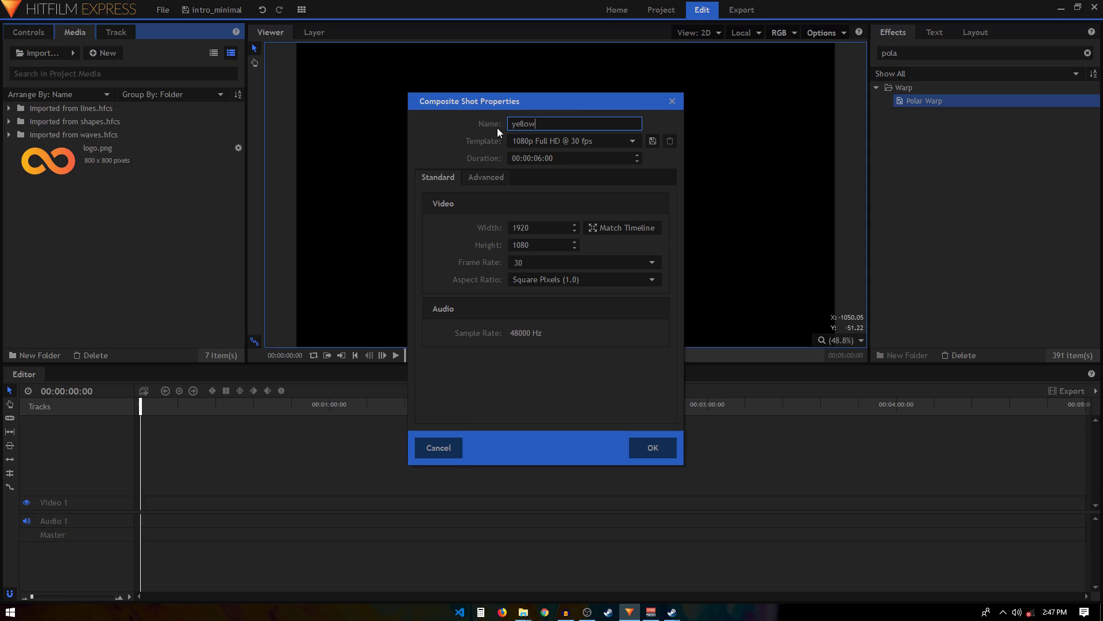
type("_circles")
key("Return")
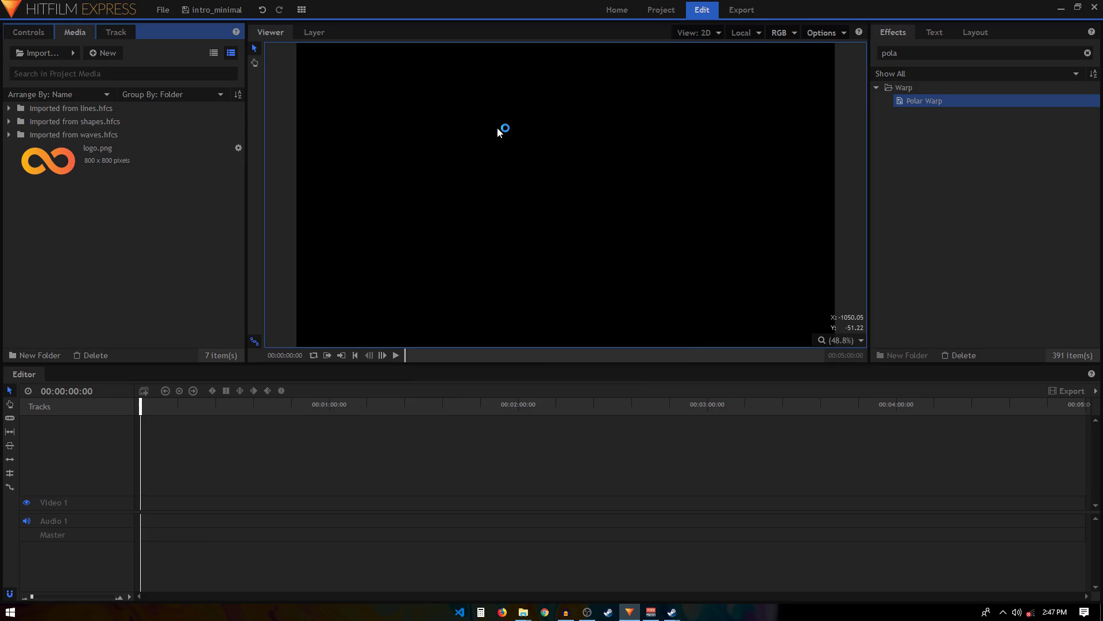
Step: Add a 1920 x 1080 plane layer named circle with the yellow color #d1c000 to the composite shot
left_click(248, 391)
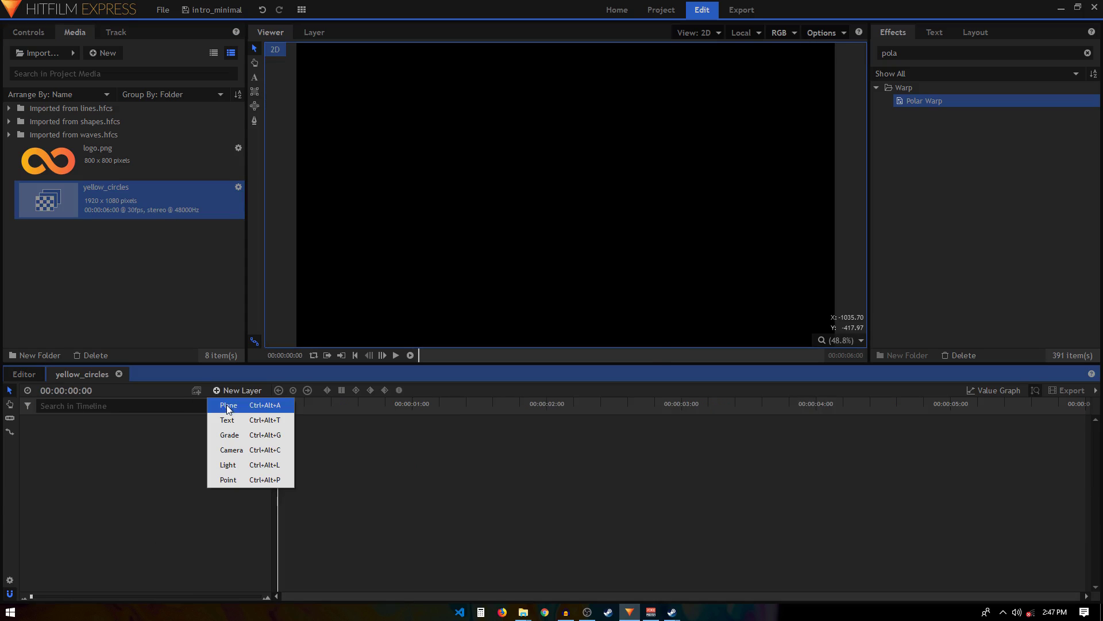
left_click(227, 406)
left_click_drag(530, 217, 469, 219)
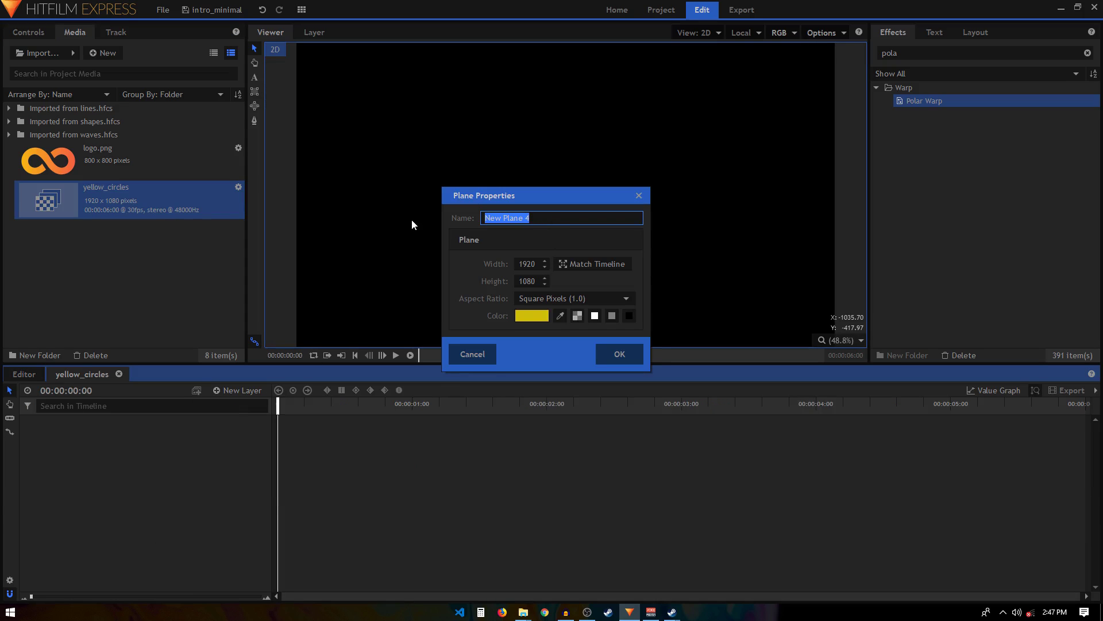
type("circle")
left_click(529, 311)
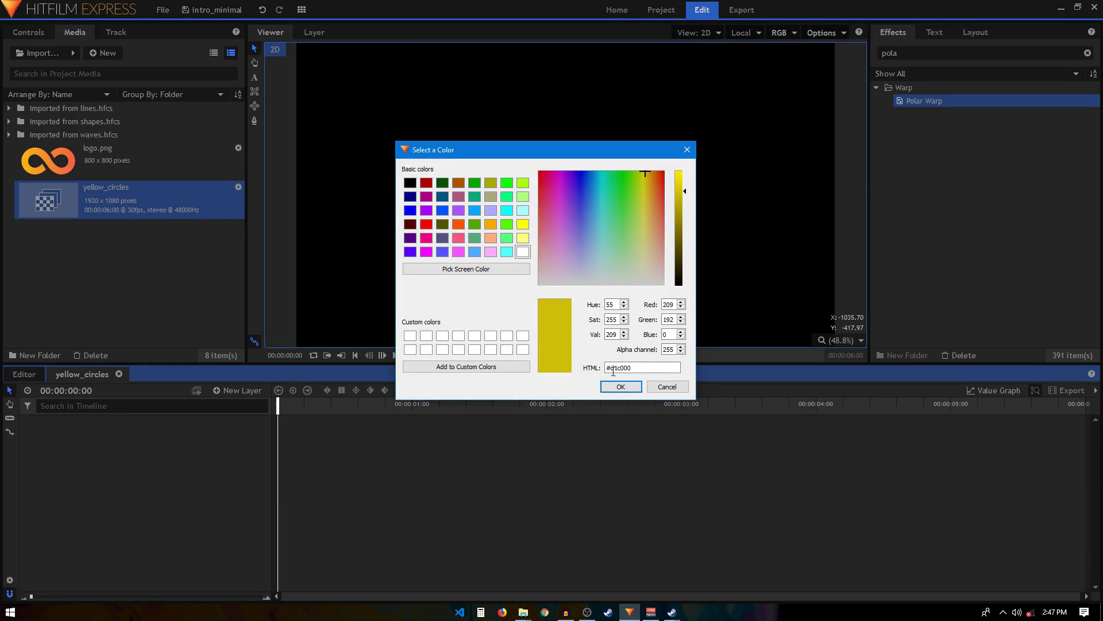
left_click(621, 386)
left_click(626, 354)
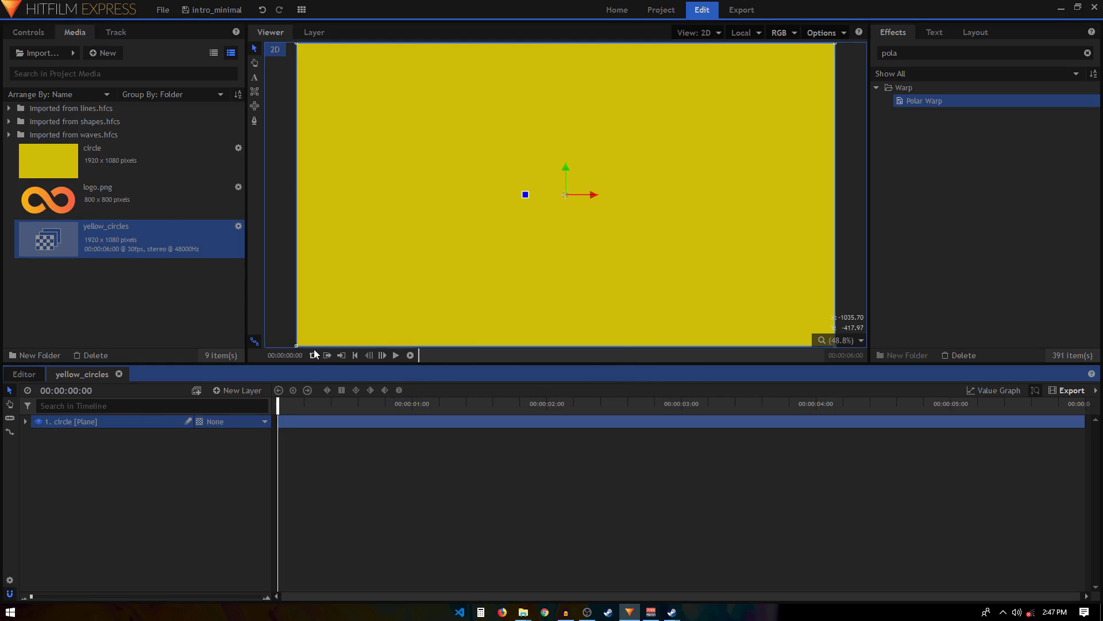
Step: Apply the Polar Warp effect to the circle plane and set its End Radius to 160
left_click(901, 54)
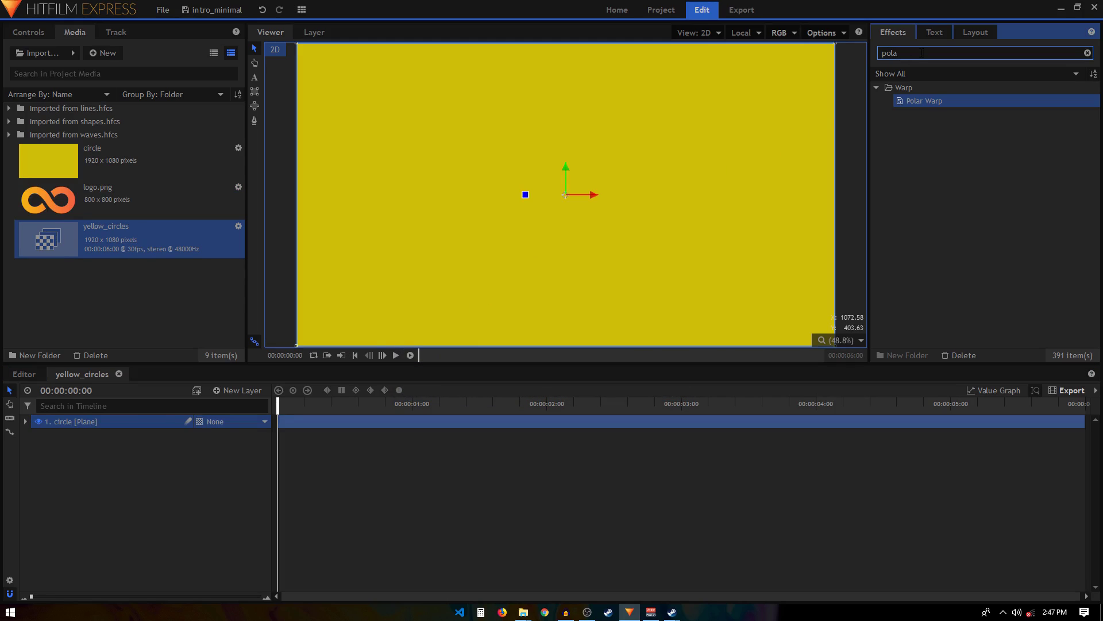
left_click_drag(916, 102, 70, 424)
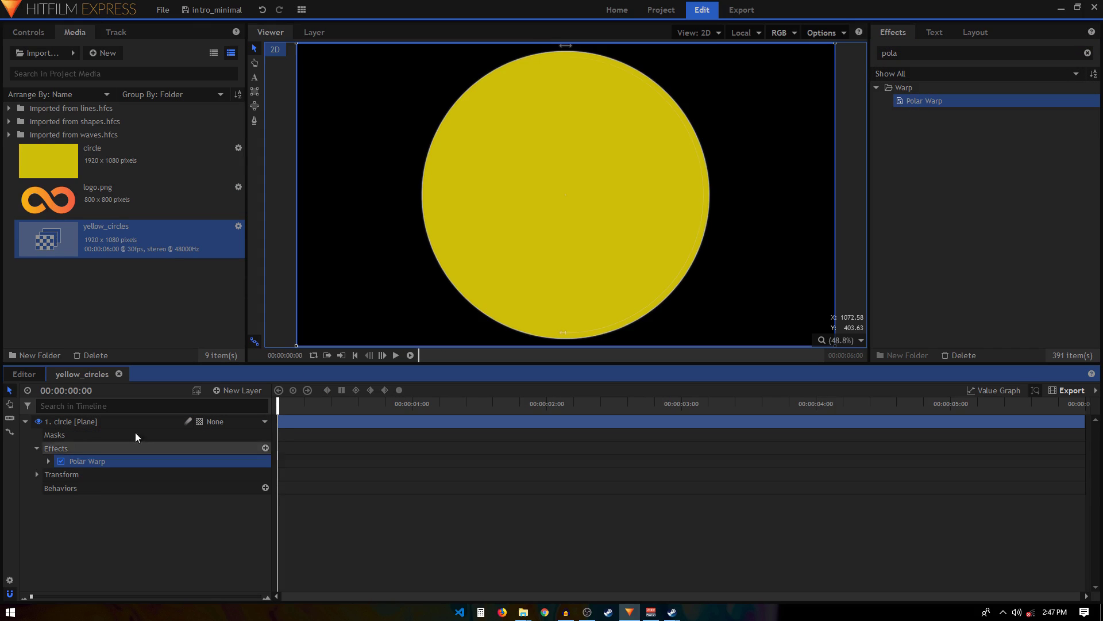
scroll(563, 236, "down", 1)
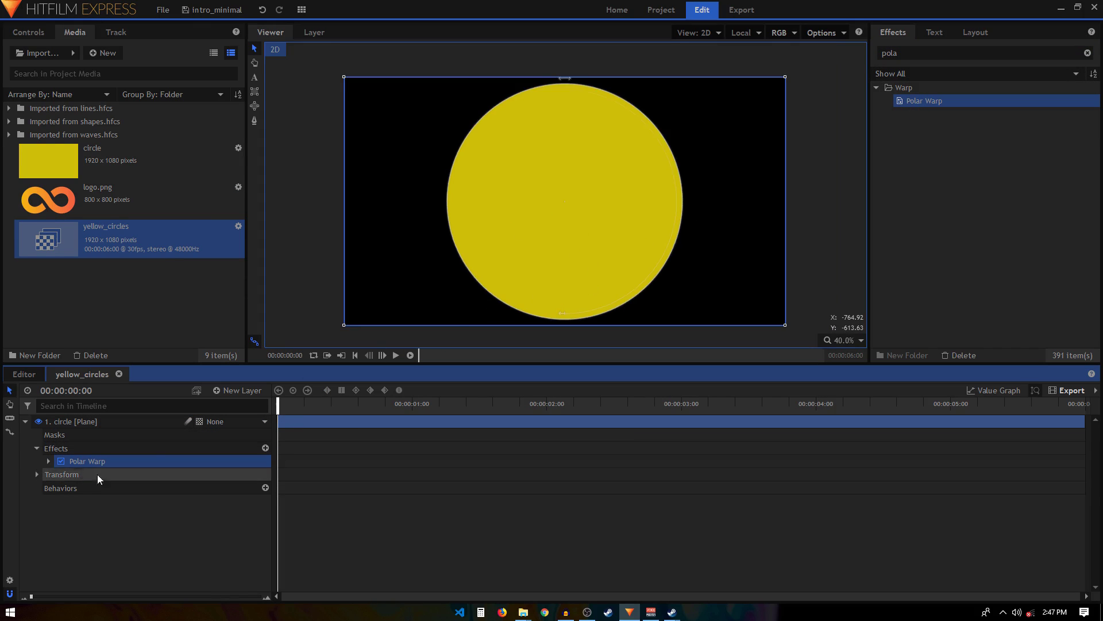
left_click(48, 462)
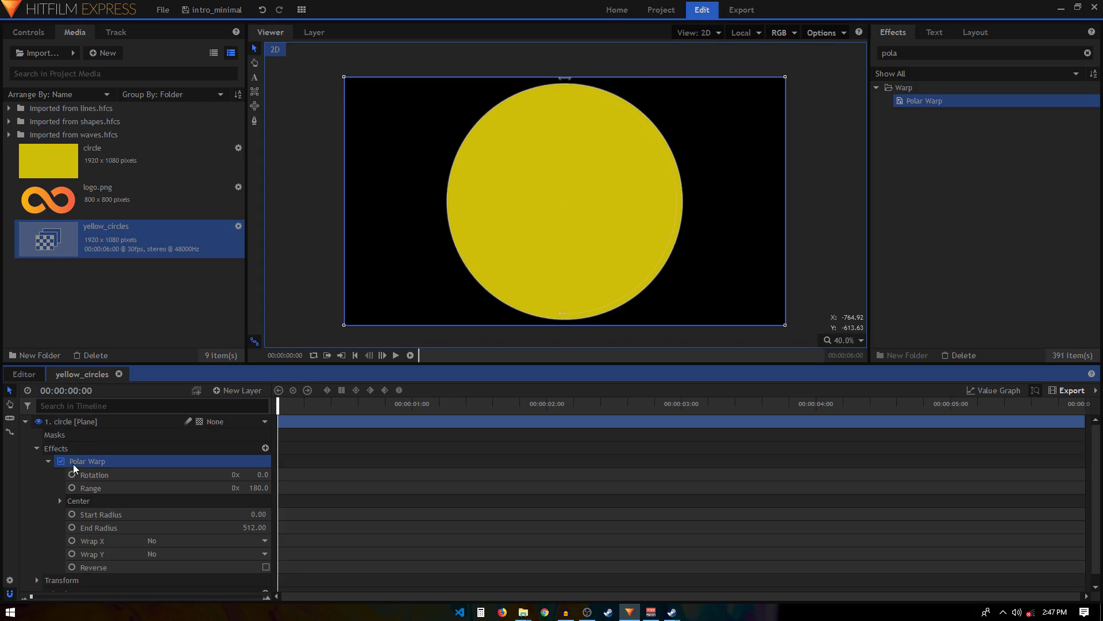
left_click_drag(247, 528, 153, 527)
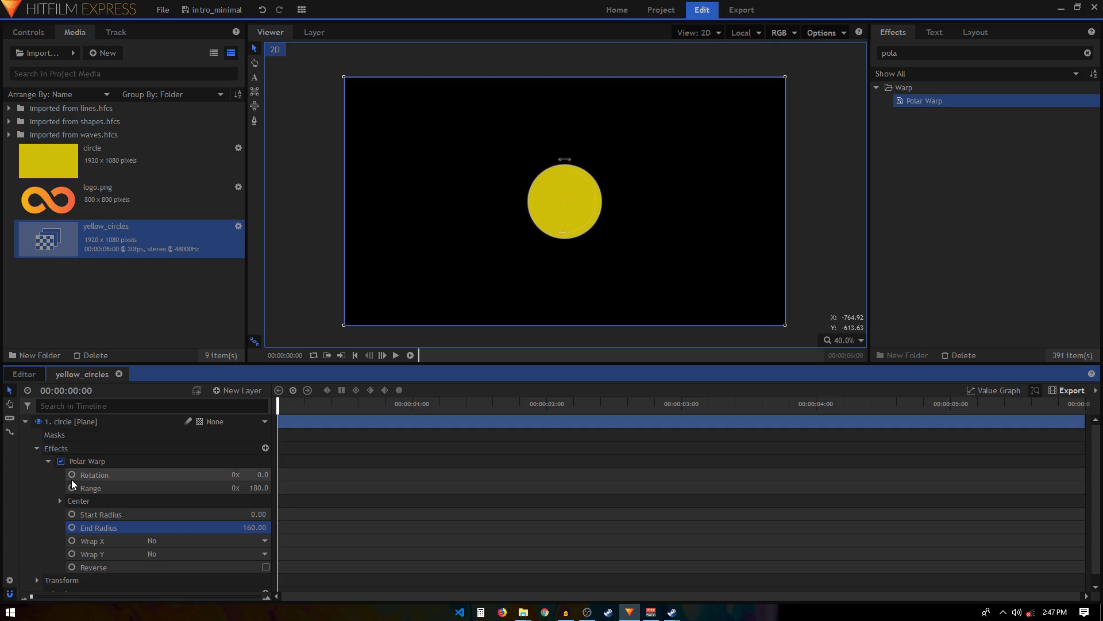
Step: Enable keyframing for Polar Warp Rotation and Range at the start of the timeline and set Range to 0
left_click(71, 475)
left_click(71, 488)
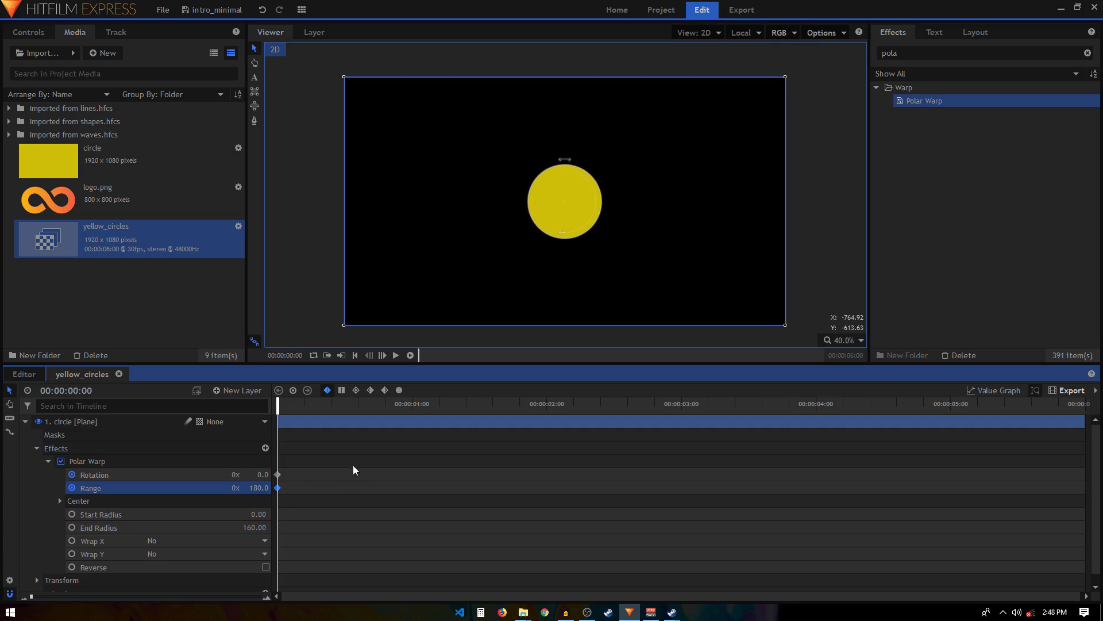
left_click(263, 488)
type("0")
key("Return")
Step: At 1 second, keyframe the Polar Warp Rotation and Range both at 180 degrees
left_click(413, 409)
left_click(262, 474)
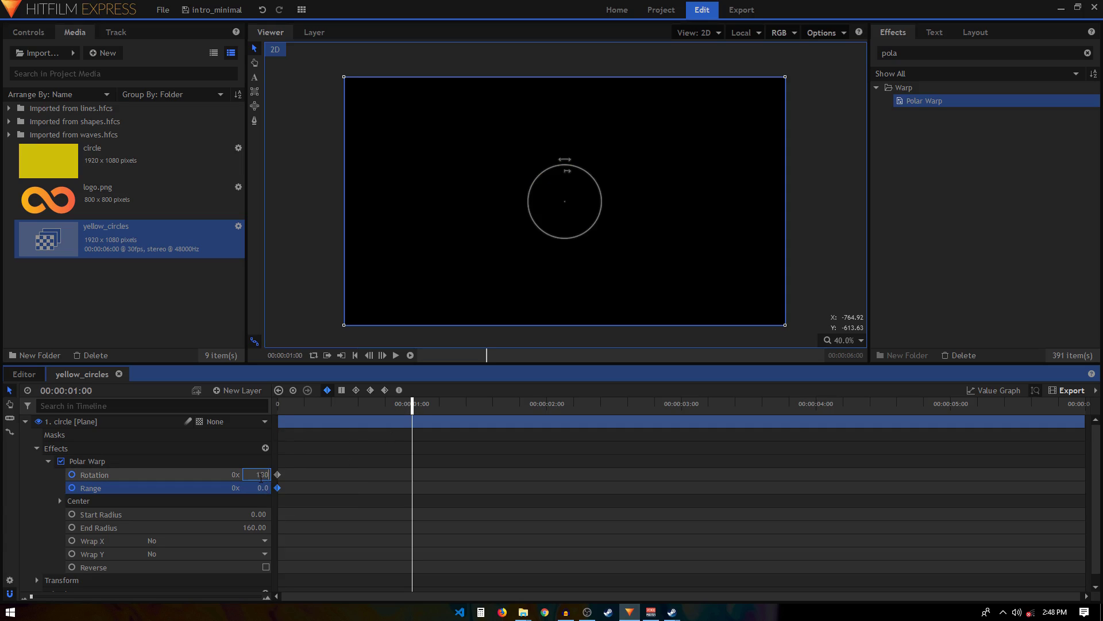
type("180")
key("Return")
left_click(262, 487)
type("180")
key("Return")
Step: Convert all the circle's Rotation and Range keyframes to Bezier interpolation with adjustable handles
left_click_drag(288, 409, 412, 408)
left_click(431, 469)
left_click_drag(431, 469, 276, 512)
left_click(399, 390)
Step: In the value graph, extend the Rotation end keyframe's handle back to the timeline start for a stronger ease-out
left_click(171, 477)
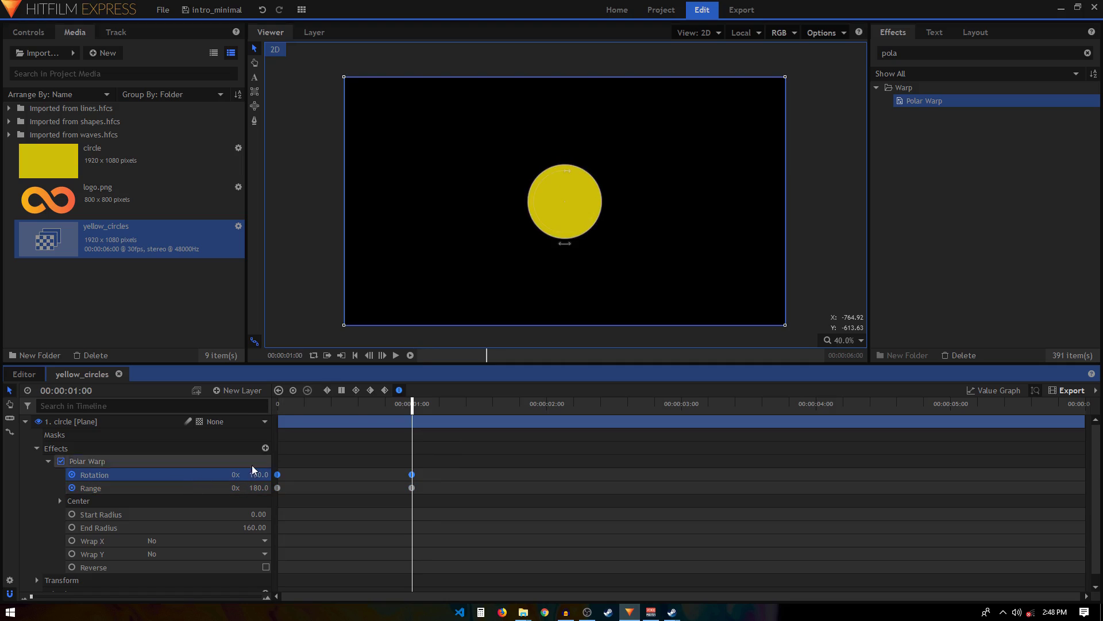
left_click(986, 390)
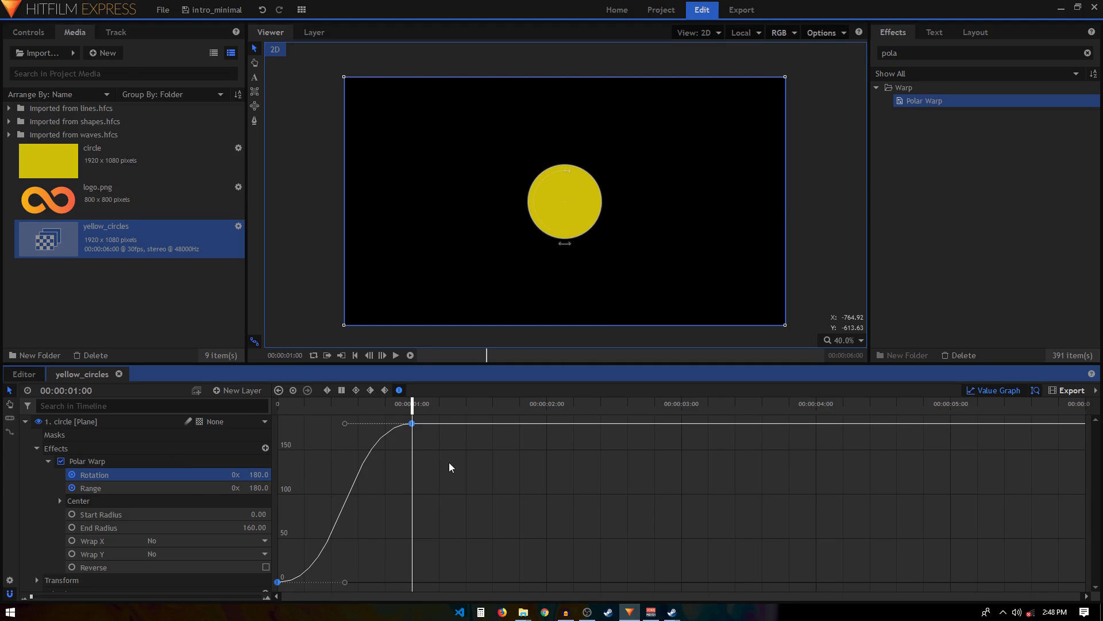
left_click_drag(344, 423, 248, 423)
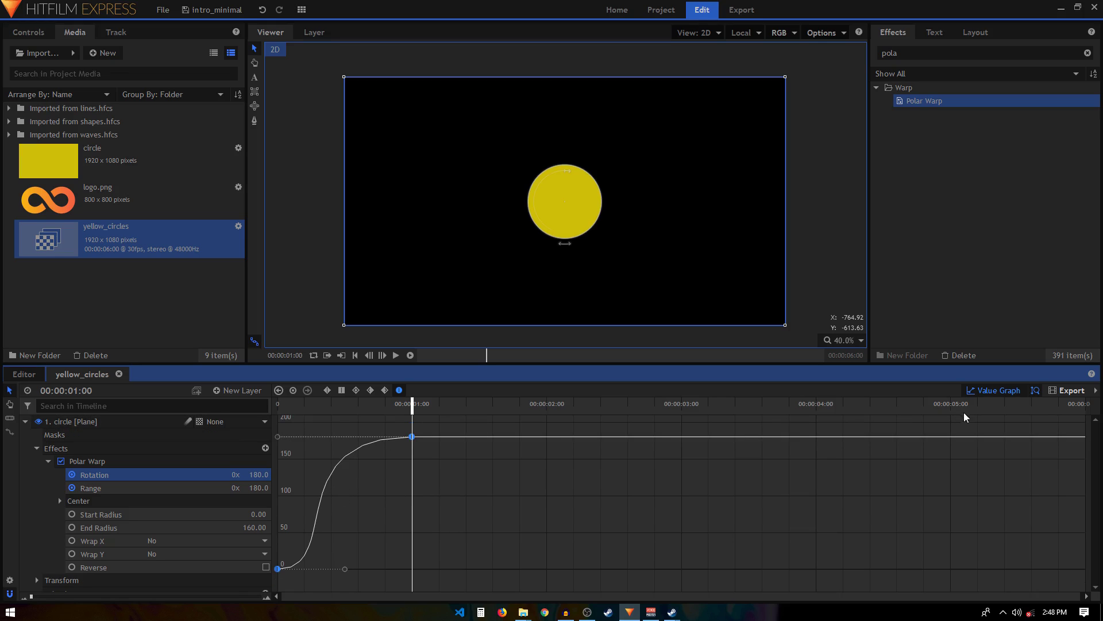
left_click(986, 390)
Step: Extend the Range end keyframe's graph handle back to the timeline start, and play back the circle animation
left_click(134, 490)
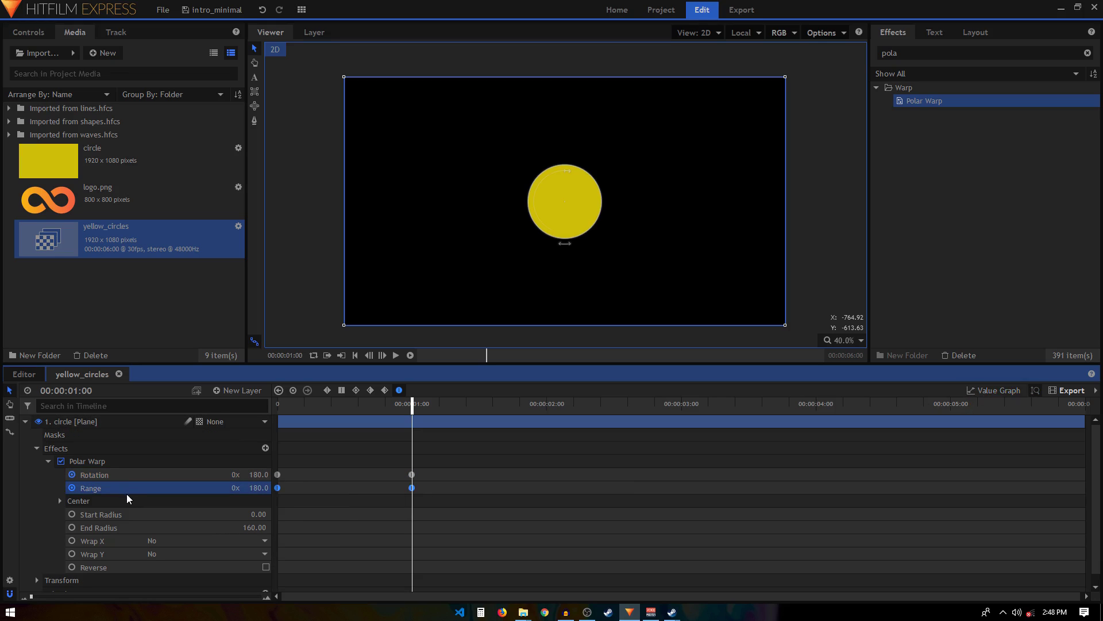
left_click(1006, 390)
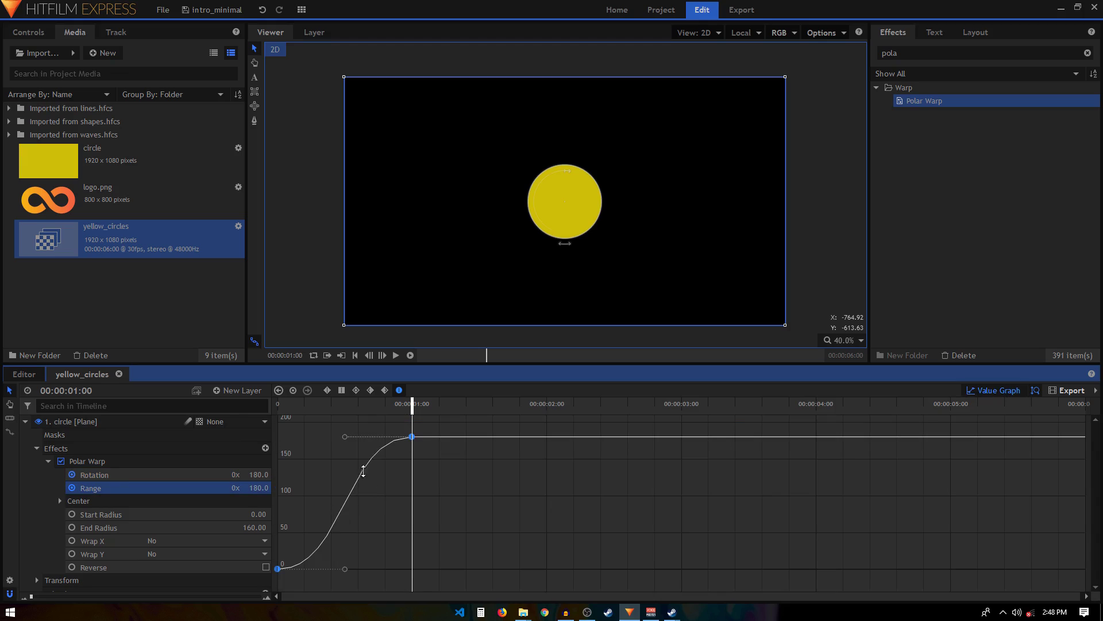
left_click_drag(344, 437, 267, 409)
left_click(971, 390)
key("space")
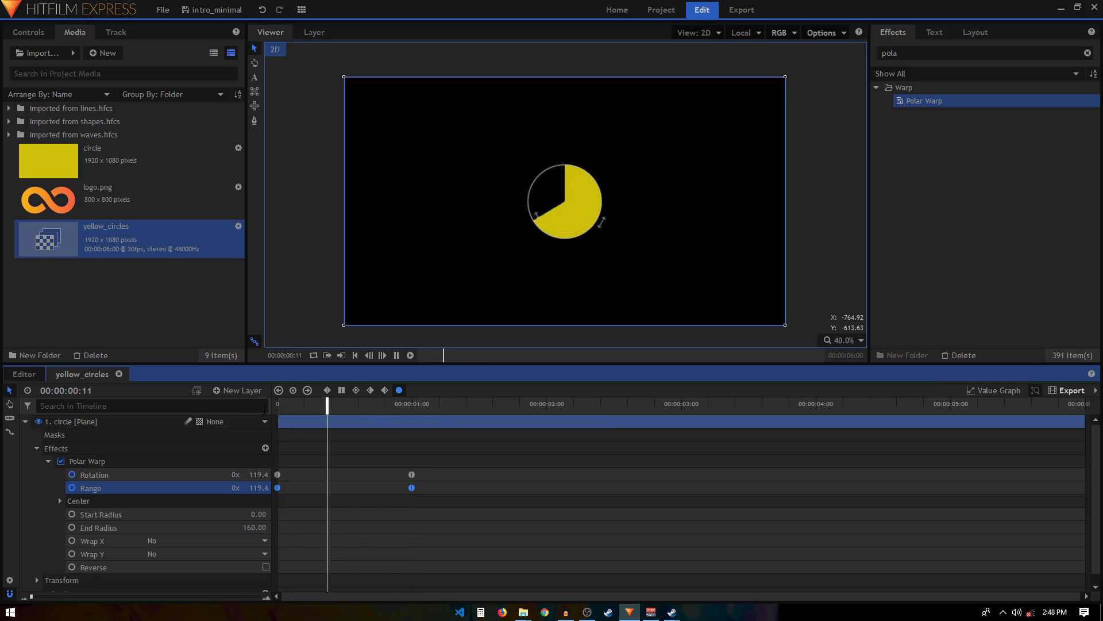
key("space")
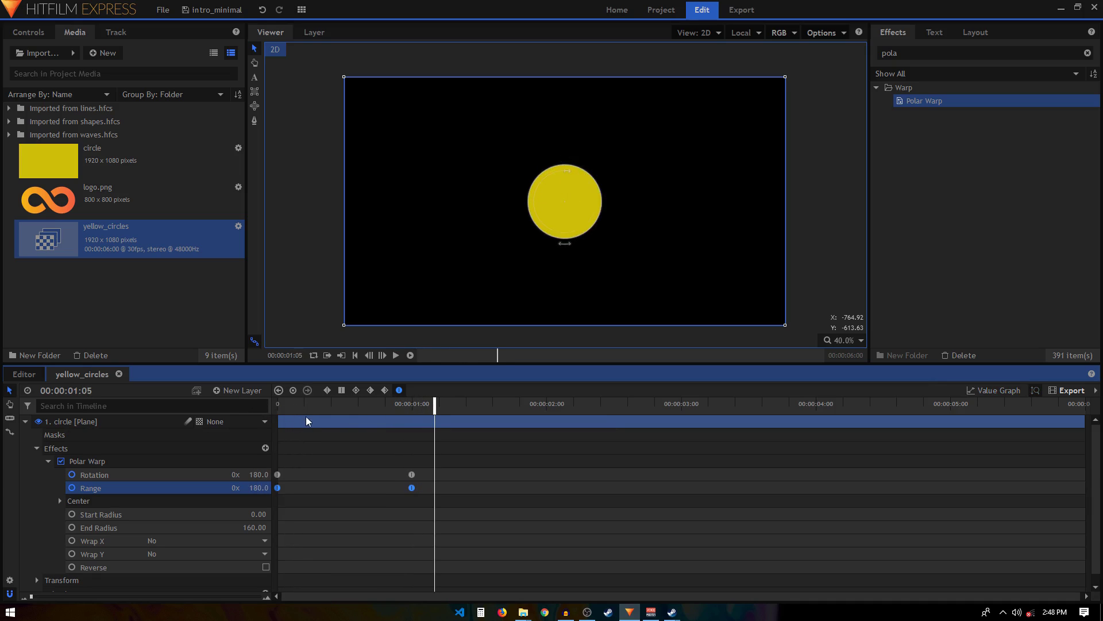
Step: Duplicate the circle layer and set the copy's opacity to 62%
left_click(25, 421)
left_click(83, 439)
left_click(88, 418)
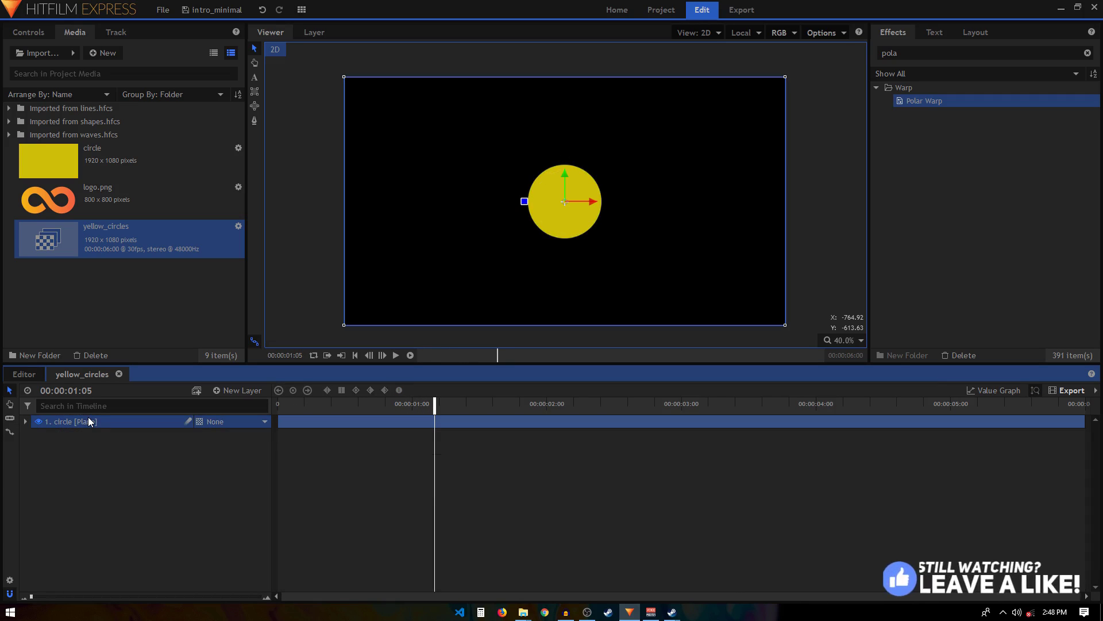
key("ctrl+d")
left_click(25, 422)
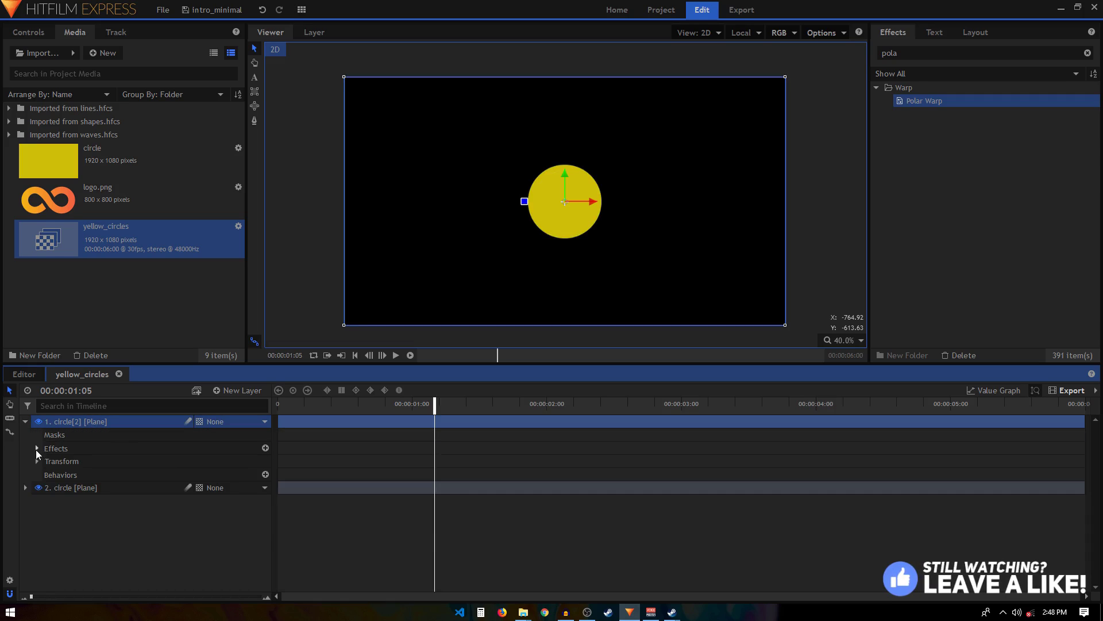
left_click(37, 461)
left_click_drag(255, 475, 230, 474)
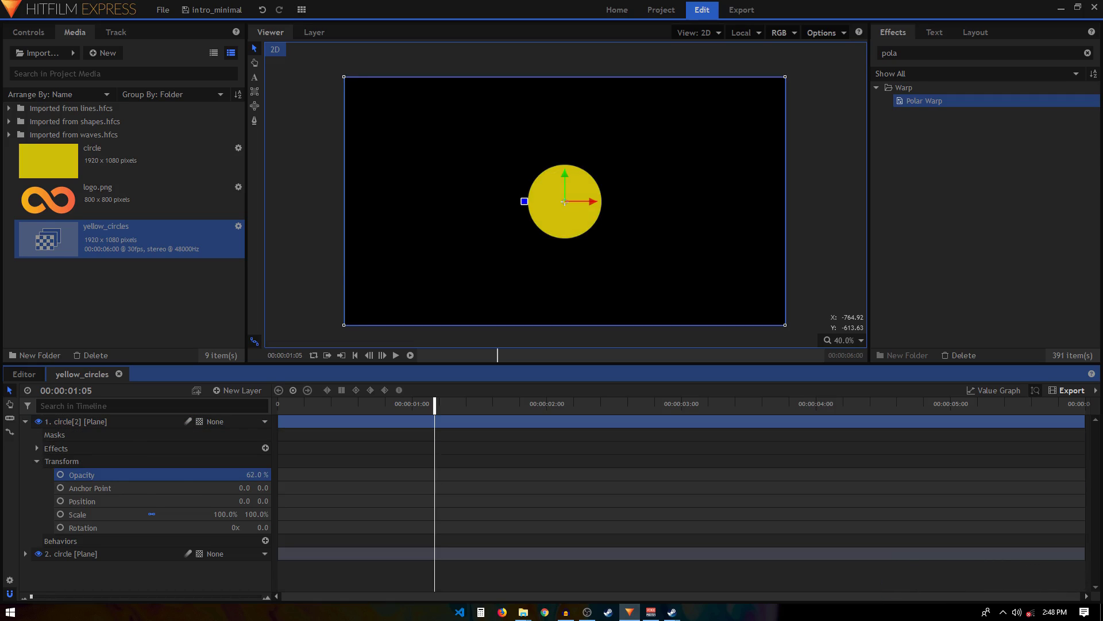
left_click(37, 461)
Step: Set the Polar Warp End Radius of circle[2] to 325
left_click(36, 448)
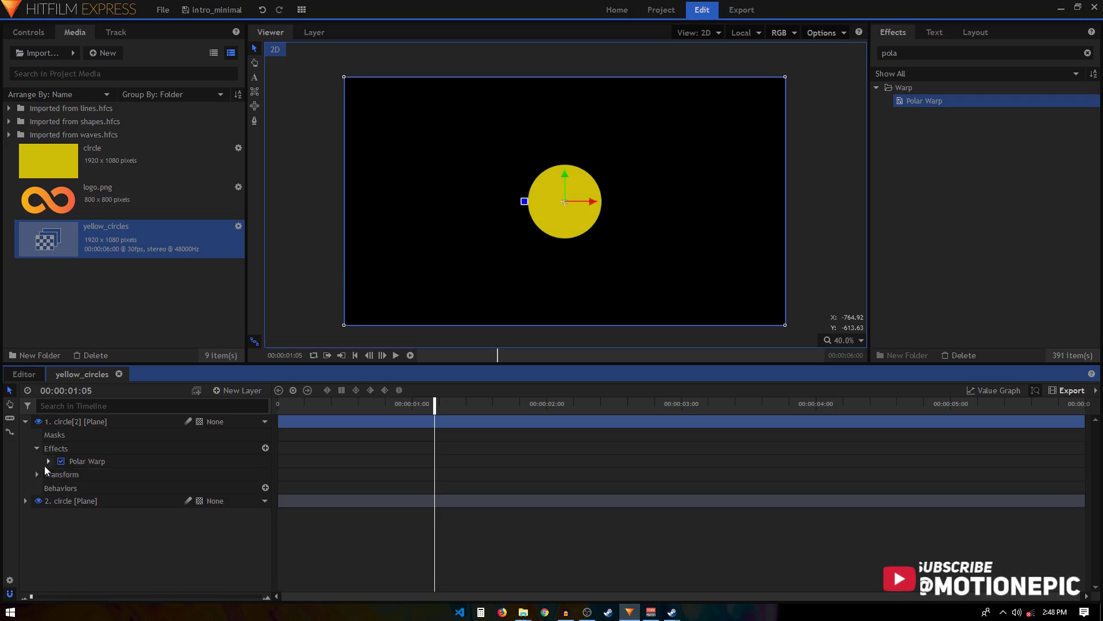
left_click(46, 462)
left_click_drag(256, 527, 350, 527)
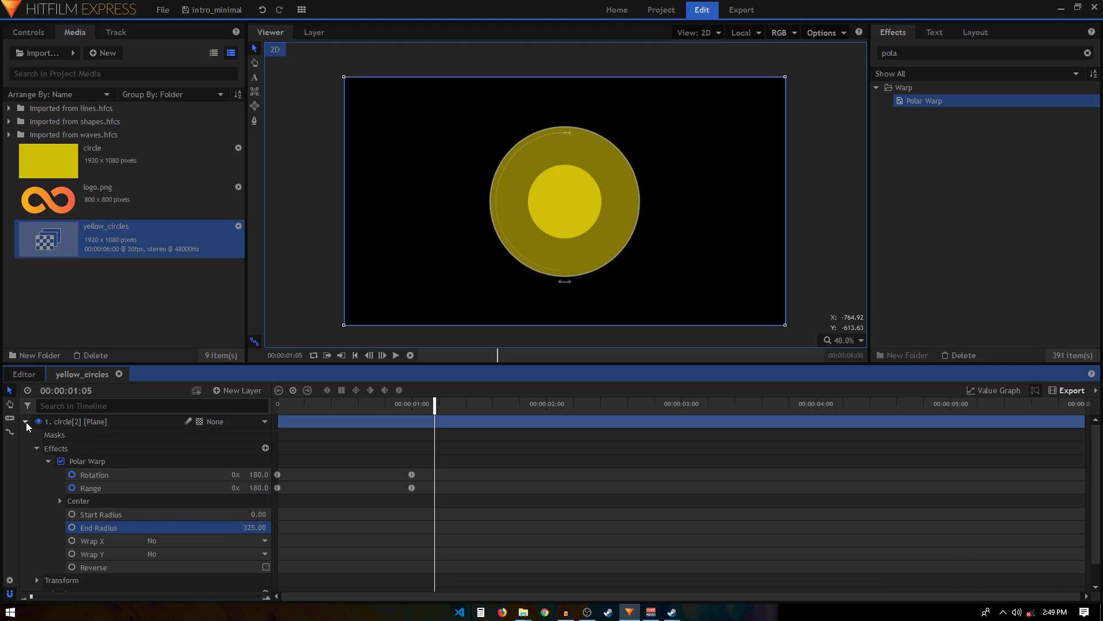
Step: Shift the Rotation and Range keyframes of circle[2] so that they start at 00:00:00:05
left_click(280, 404)
key("space")
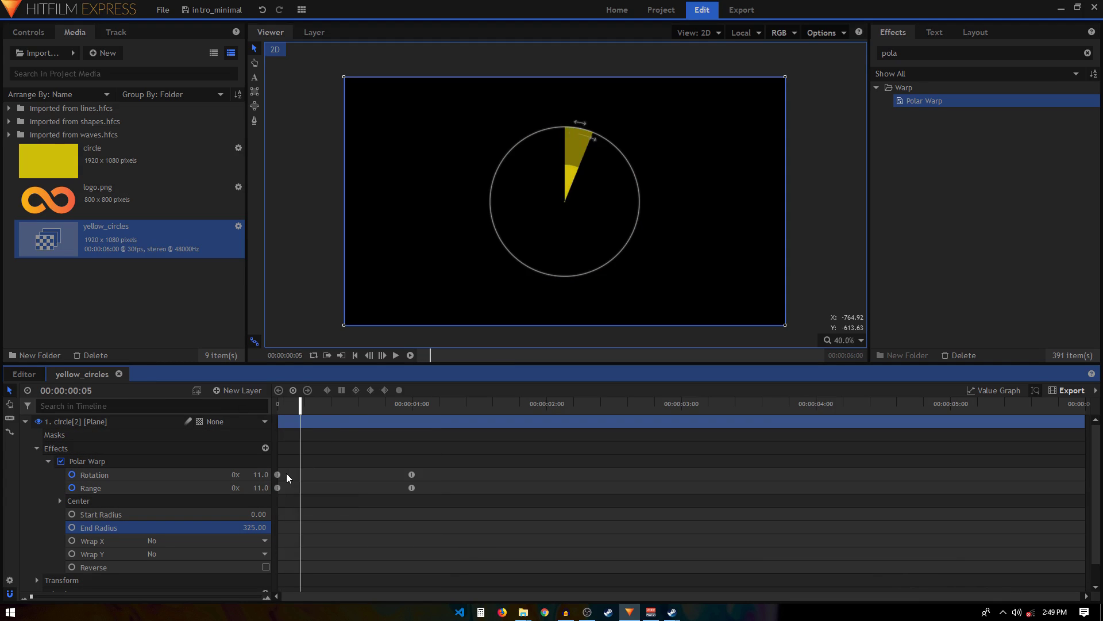
left_click_drag(431, 470, 299, 474)
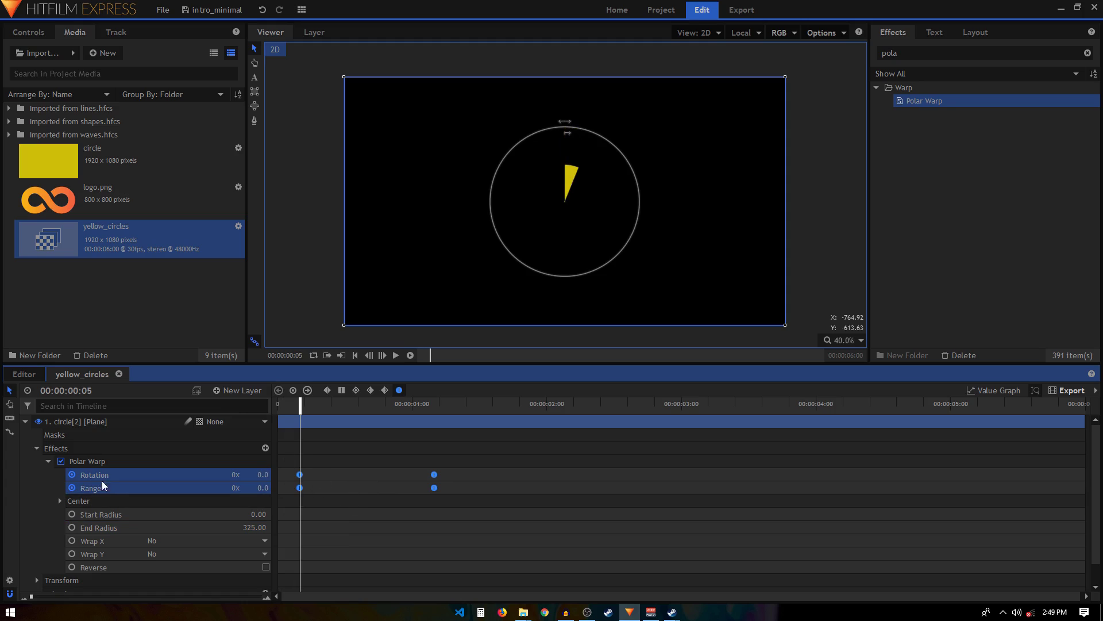
left_click(26, 422)
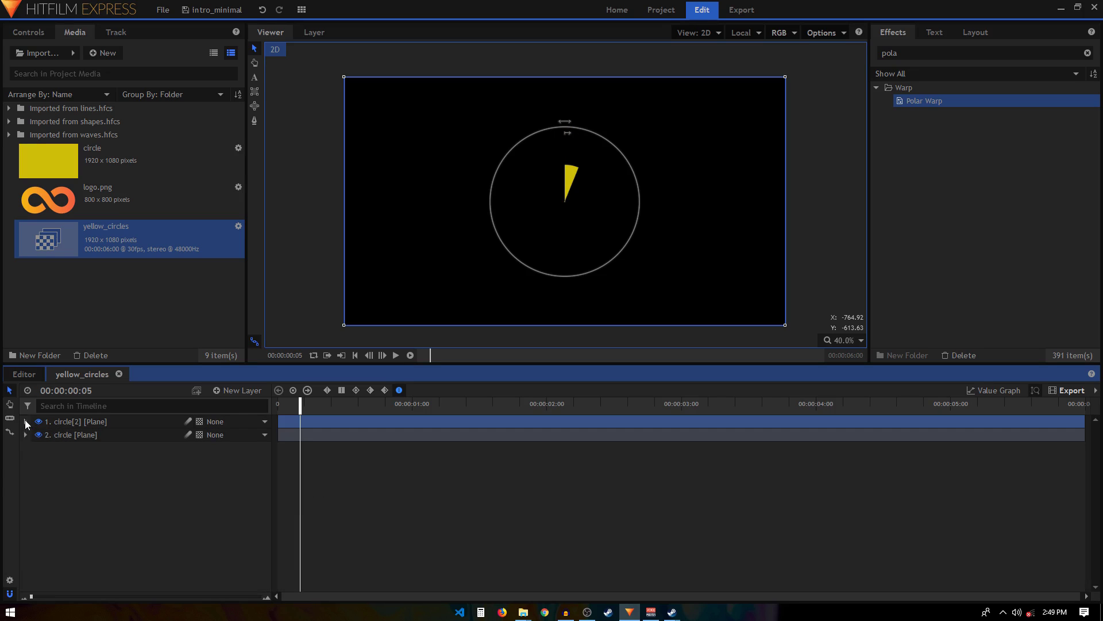
Step: Duplicate the circle[2] layer and expand the new copy's Polar Warp properties
left_click(97, 426)
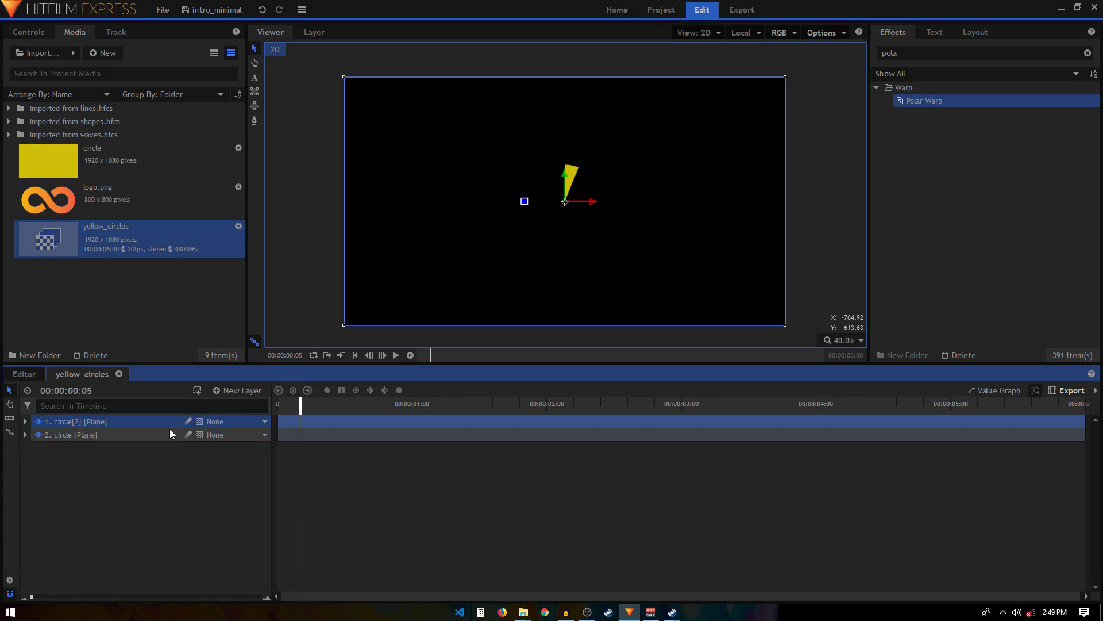
key("ctrl+d")
left_click(26, 421)
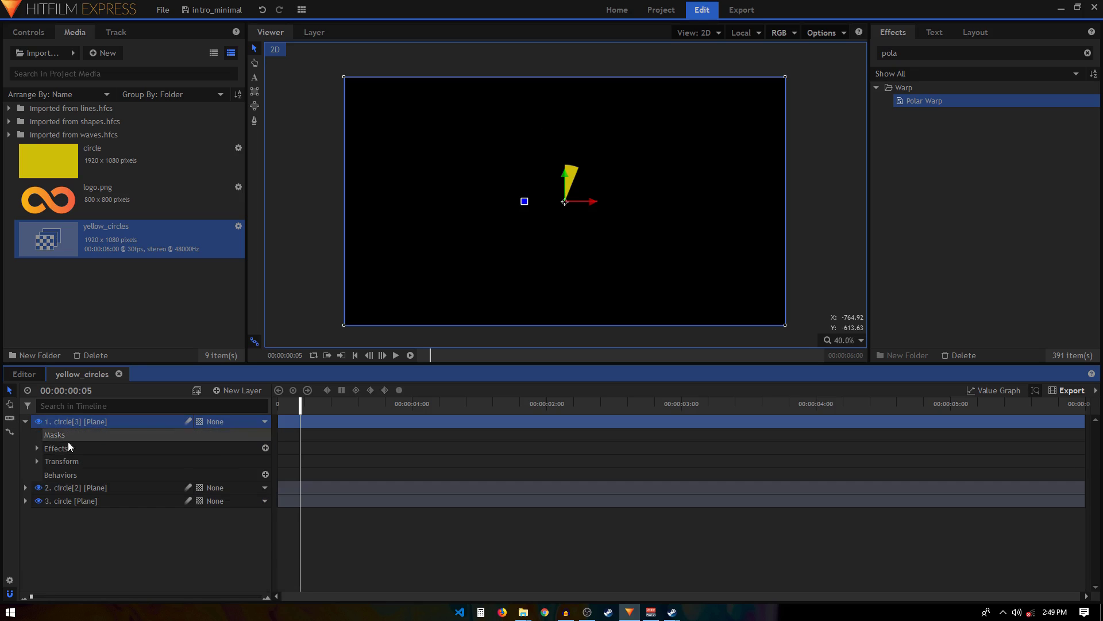
left_click(37, 449)
left_click(48, 461)
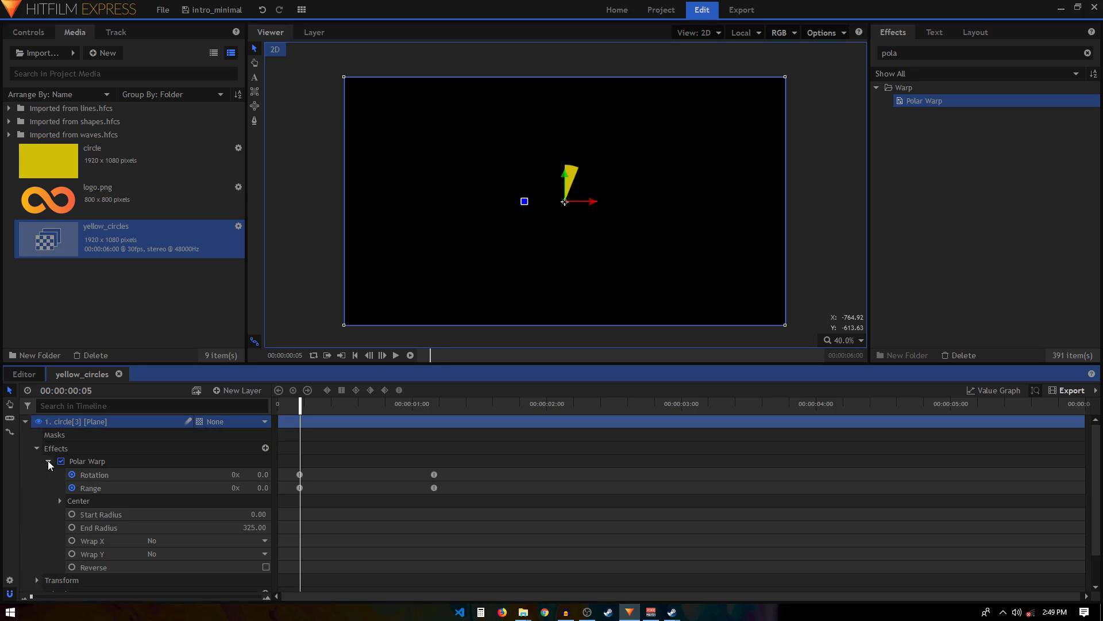
Step: Shift the Rotation and Range keyframes of circle[3] to start at 00:00:00:10 and set its End Radius to 507
key("space")
left_click_drag(454, 466, 318, 478)
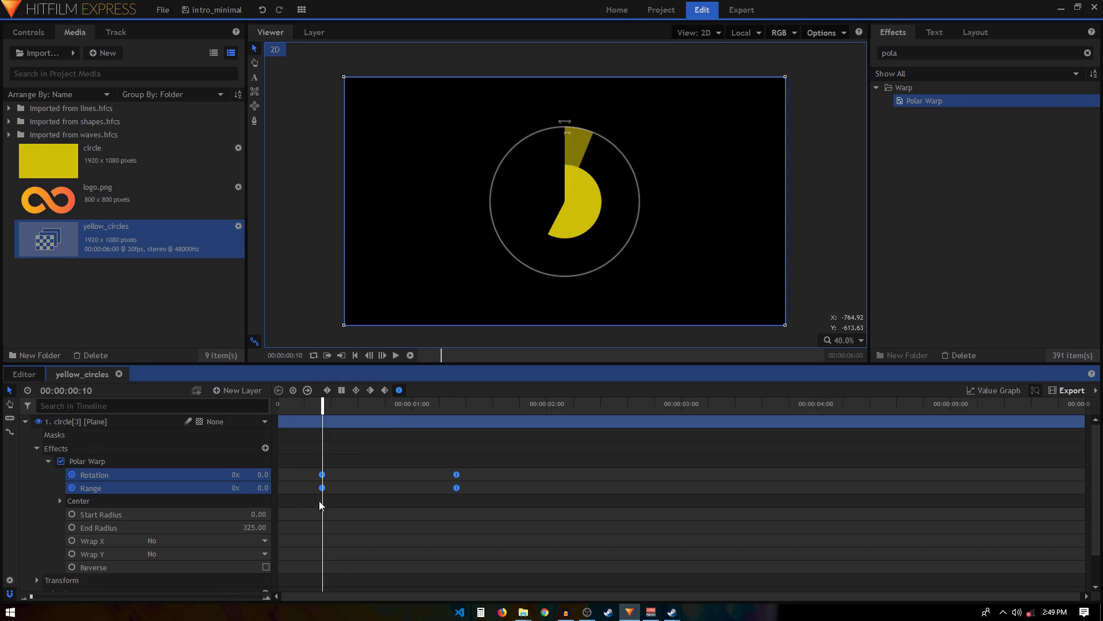
left_click_drag(255, 527, 344, 525)
left_click(471, 410)
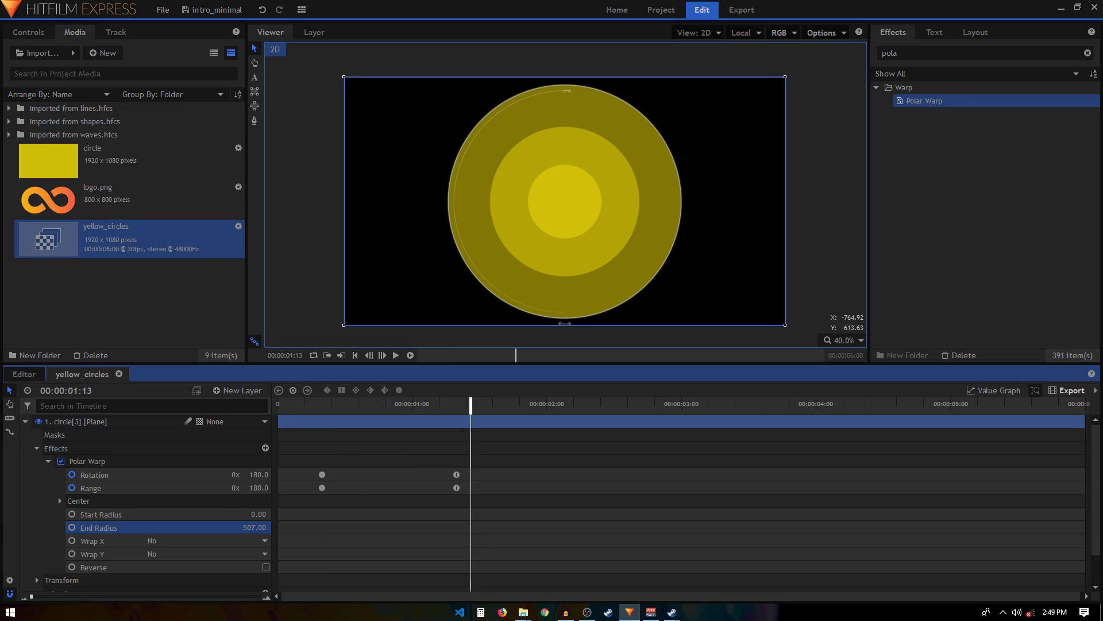
Step: Duplicate the circle[3] layer and expand the new copy's Polar Warp properties
left_click(26, 422)
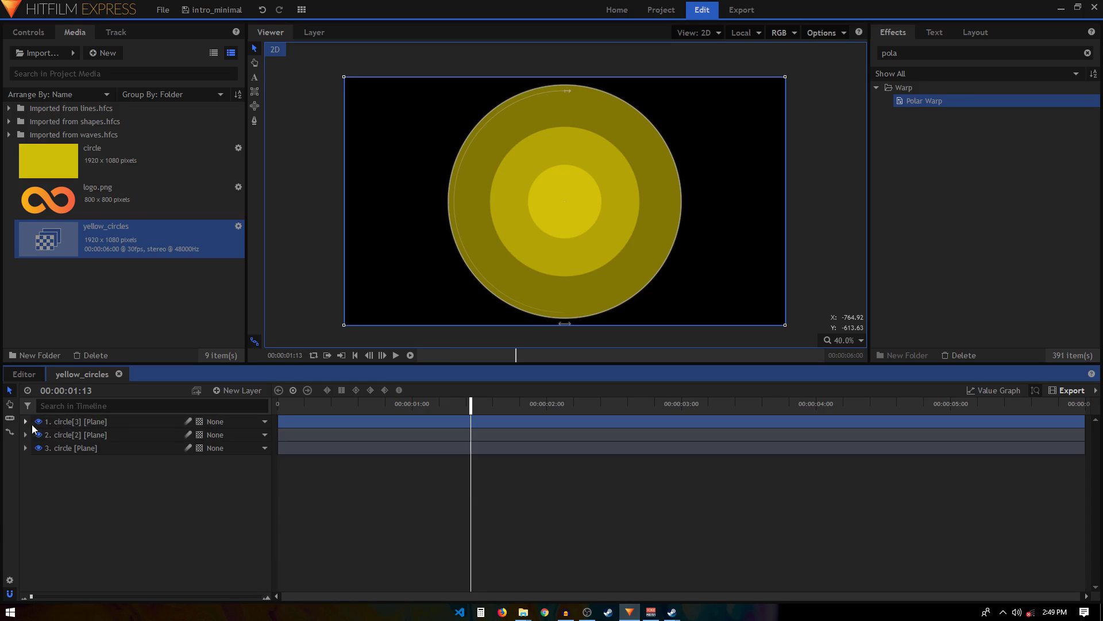
left_click(66, 422)
key("ctrl+d")
left_click(25, 421)
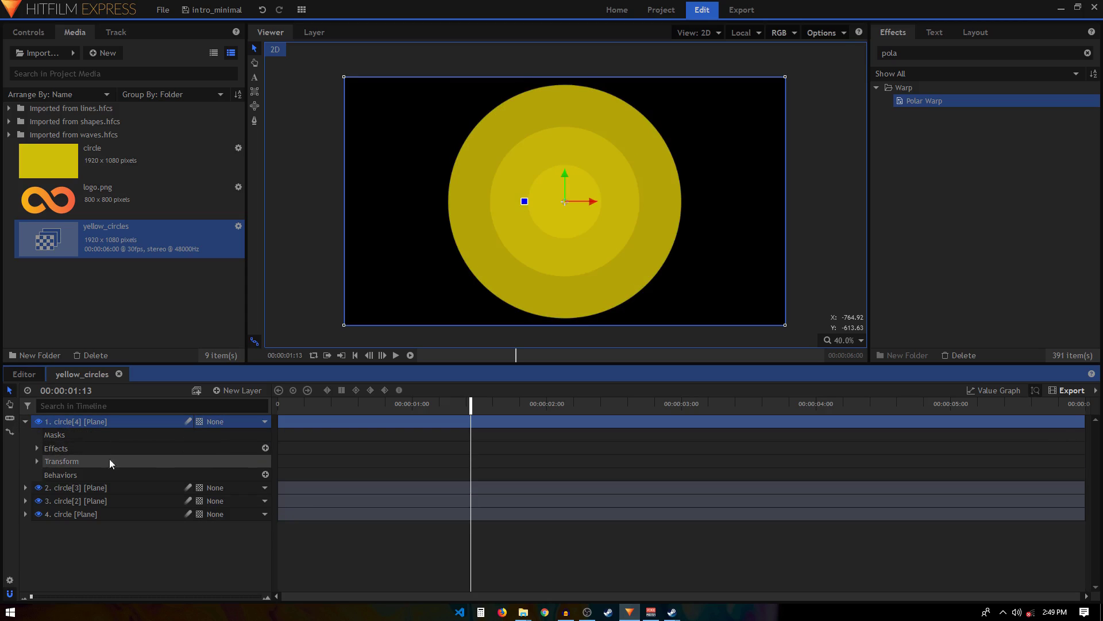
left_click(38, 449)
left_click(46, 461)
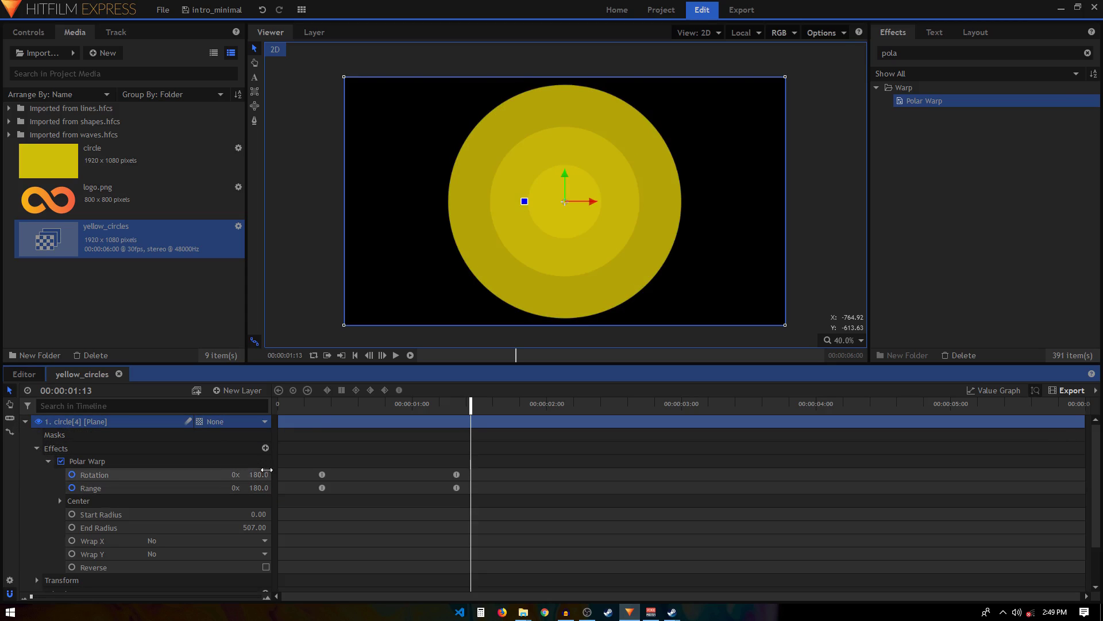
Step: Shift the Rotation and Range keyframes of circle[4] so that they start at 00:00:00:15
left_click(317, 409)
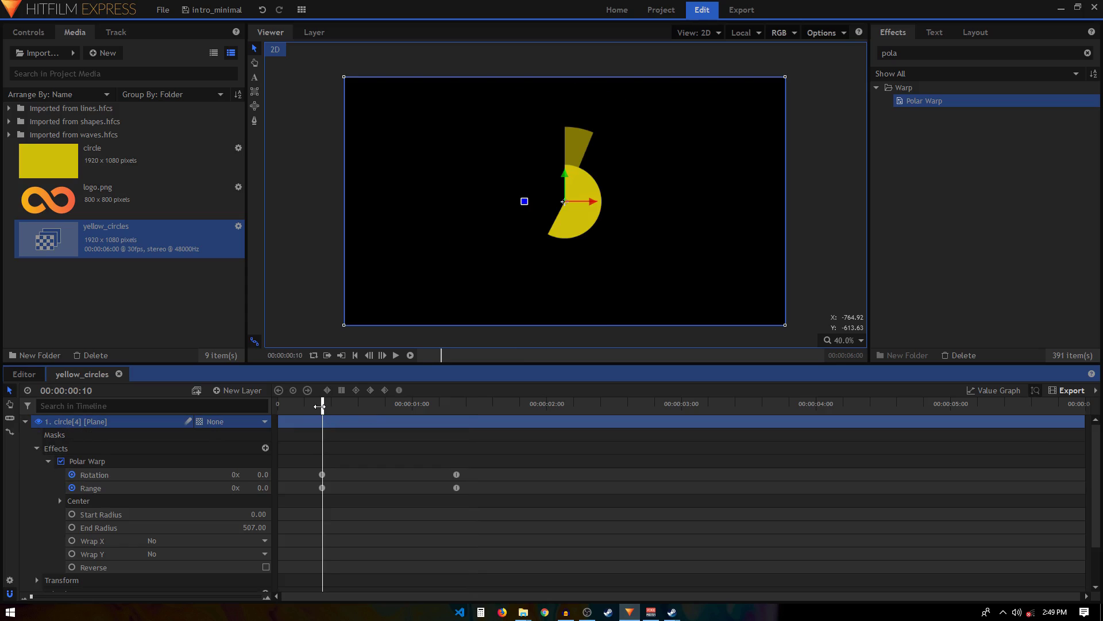
left_click_drag(320, 407, 344, 410)
left_click(456, 475)
left_click_drag(446, 486, 342, 472)
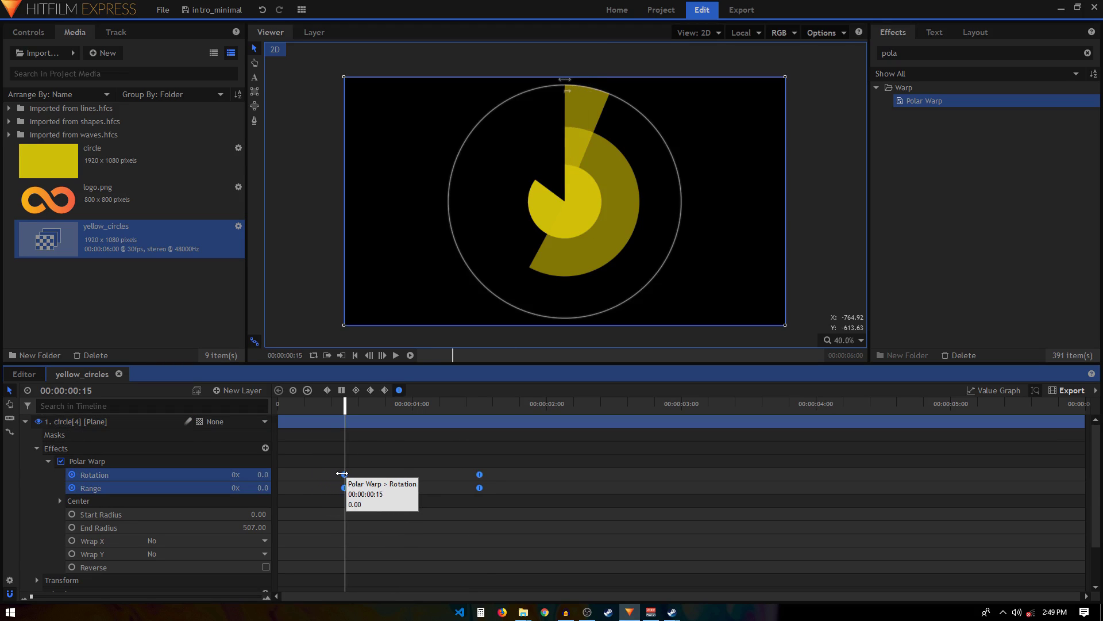
Step: Set the Polar Warp End Radius of circle[4] to 714
left_click_drag(255, 527, 458, 439)
left_click(489, 408)
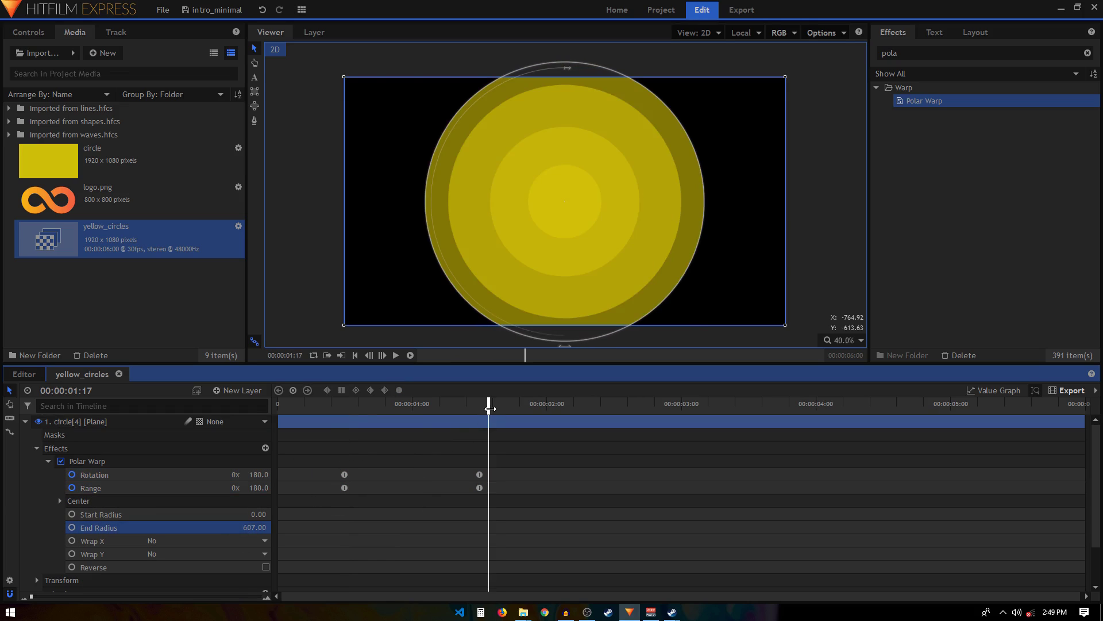
left_click_drag(253, 527, 299, 520)
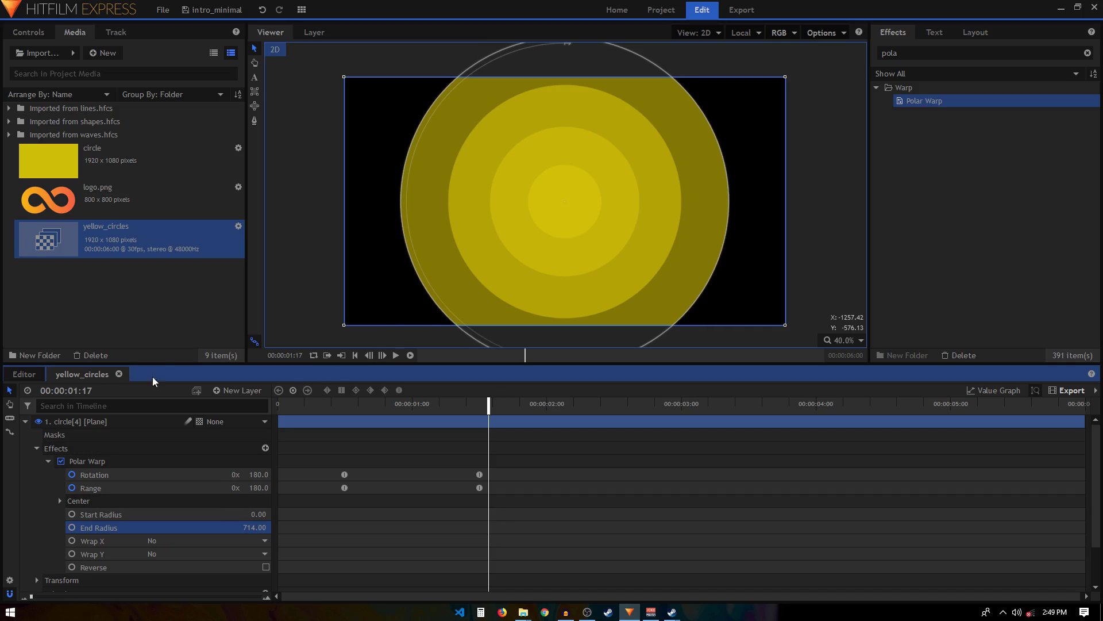
Step: Duplicate the circle[4] layer and expand the Polar Warp properties of the new copy
left_click(24, 422)
left_click(72, 421)
key("ctrl+d")
left_click(24, 421)
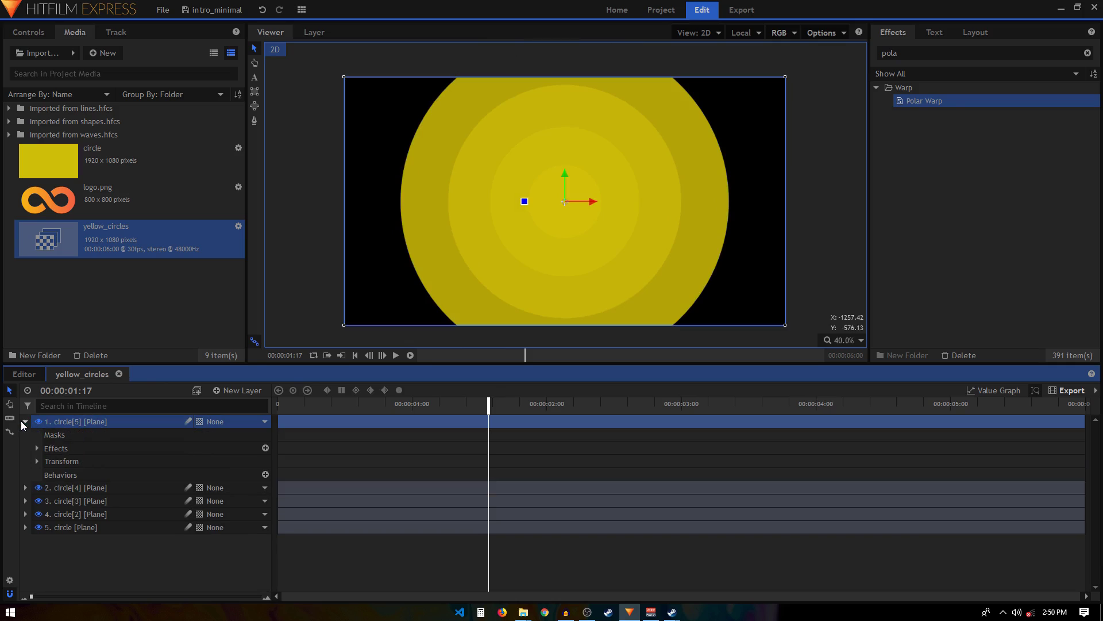
left_click(36, 448)
left_click(48, 462)
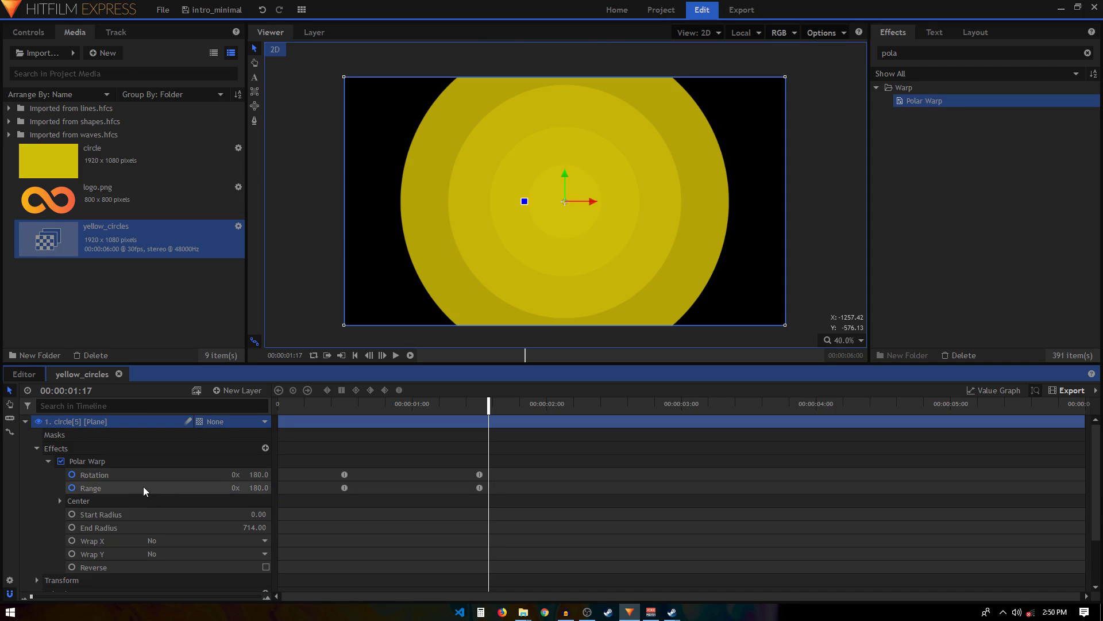
Step: Set the End Radius of circle[5] to 1024 and shift its Rotation and Range keyframes to start at 00:00:00:20
left_click_drag(244, 529, 374, 529)
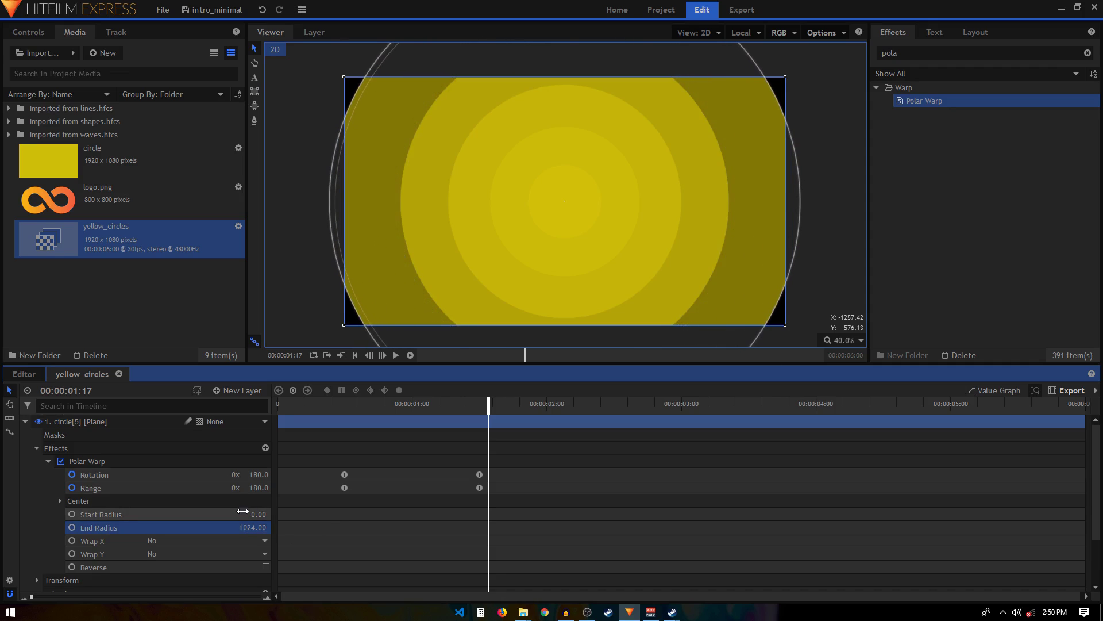
left_click(339, 404)
left_click_drag(340, 406, 367, 409)
left_click_drag(484, 468, 364, 488)
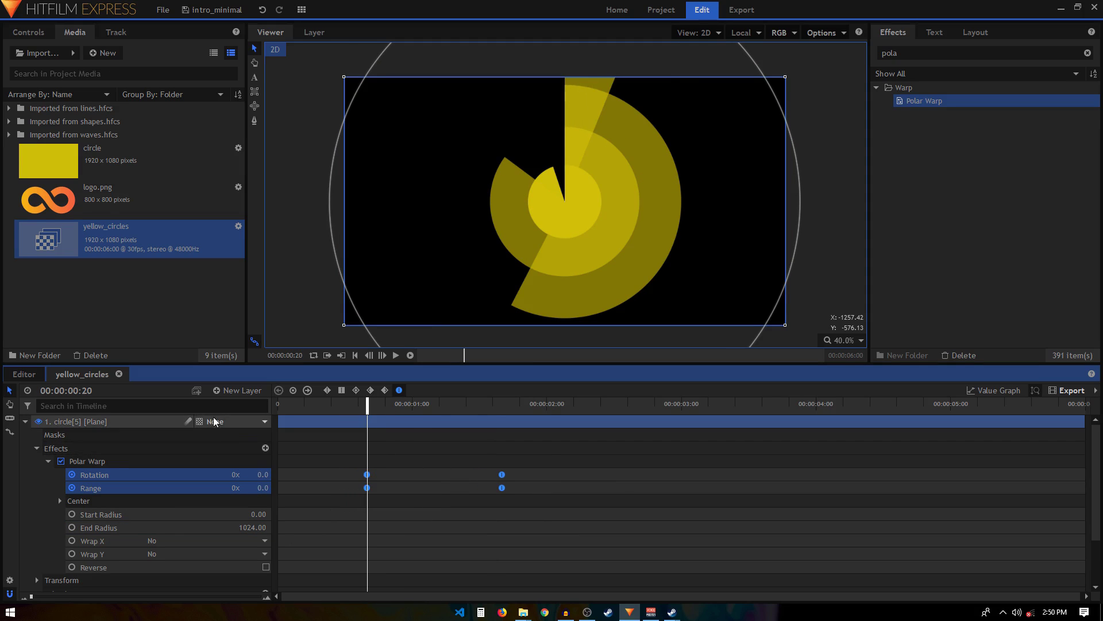
left_click(24, 423)
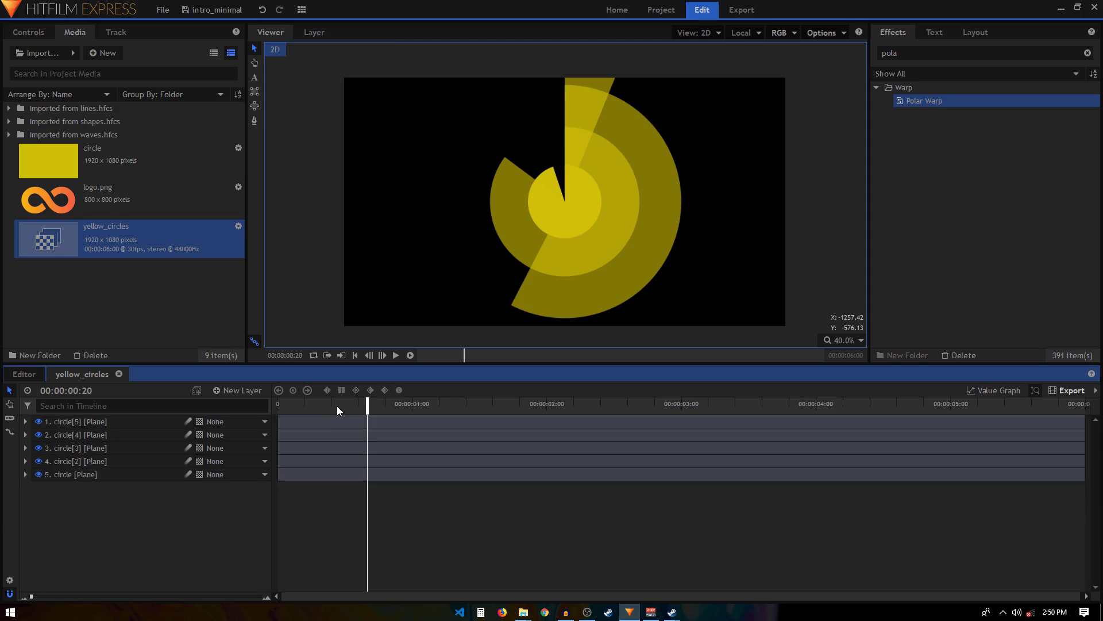
Step: Preview the staggered reveal and scale circle[5] to 108% so that it covers the frame corners
left_click_drag(337, 410, 113, 502)
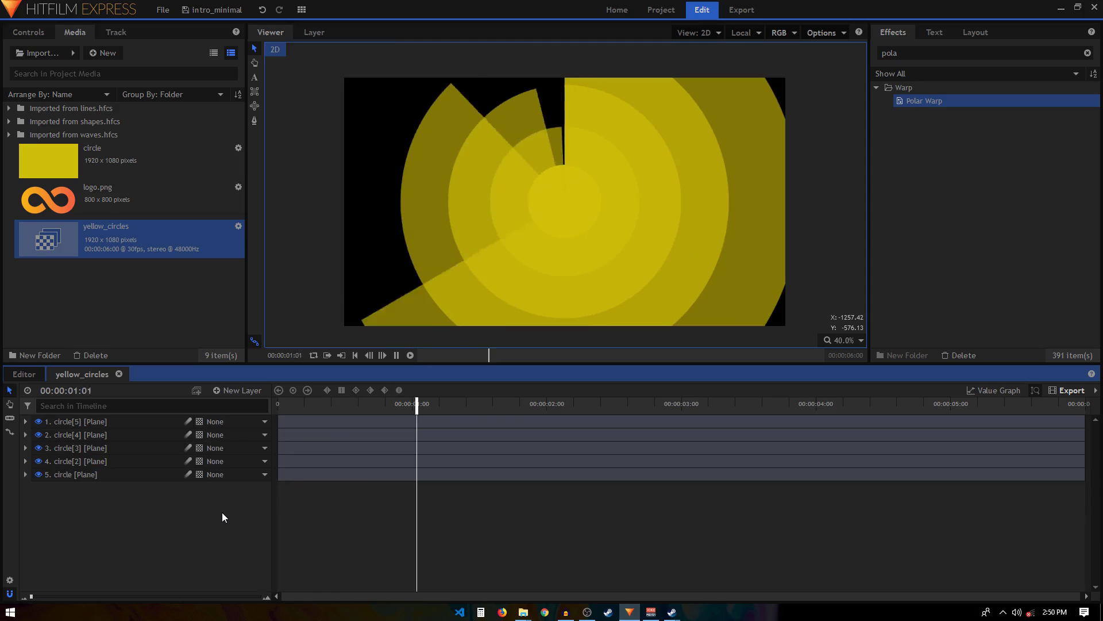
left_click(32, 422)
left_click(24, 423)
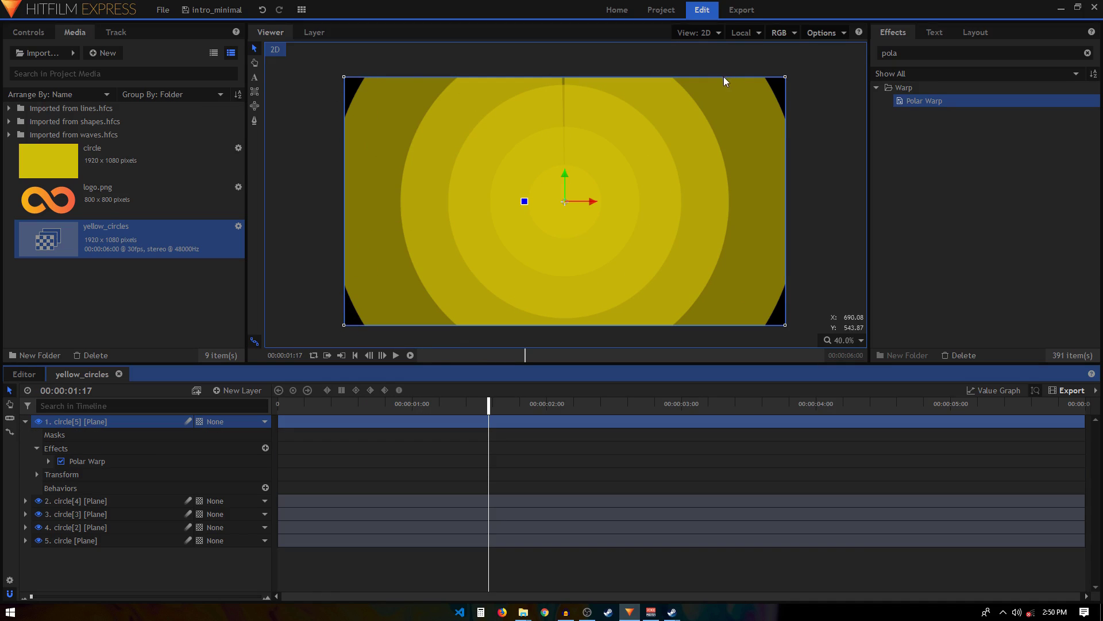
left_click(36, 448)
left_click(35, 461)
left_click_drag(226, 514, 239, 513)
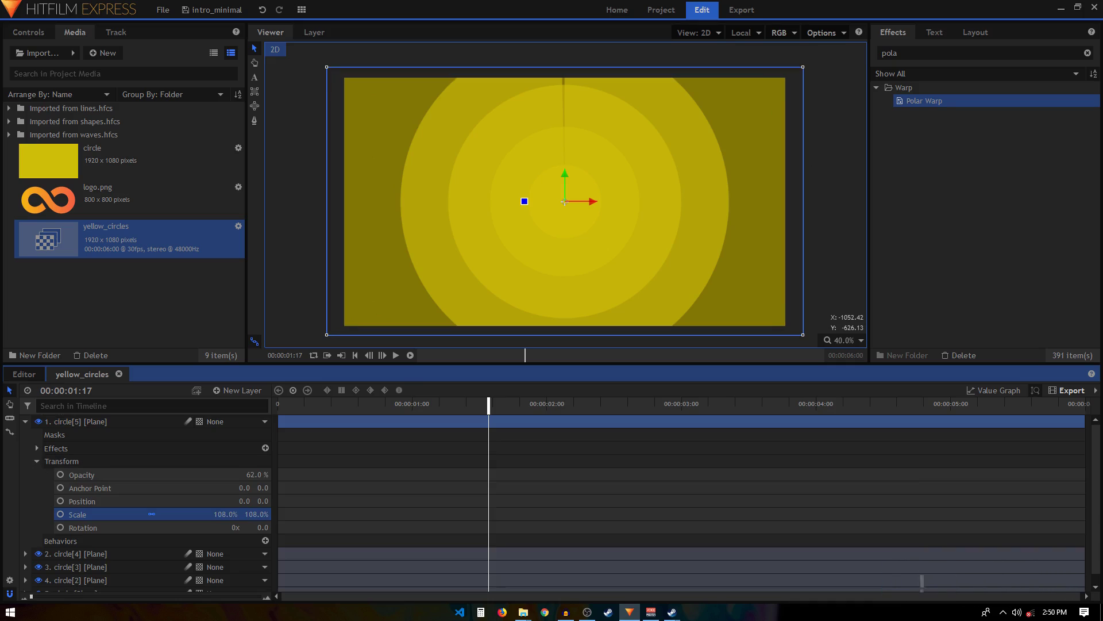
left_click(26, 422)
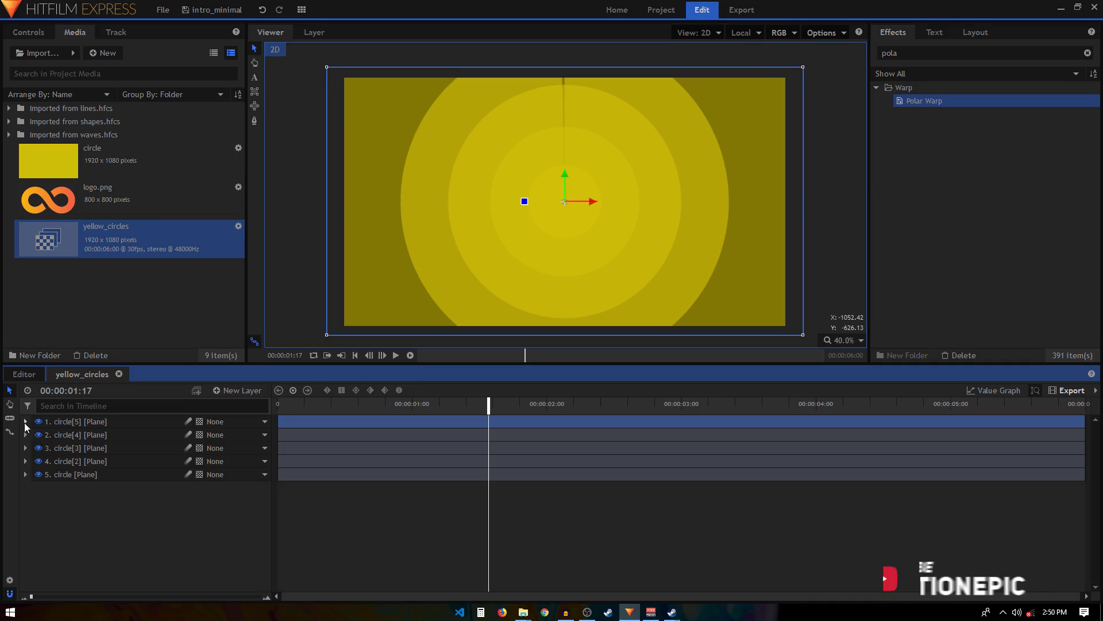
left_click(113, 542)
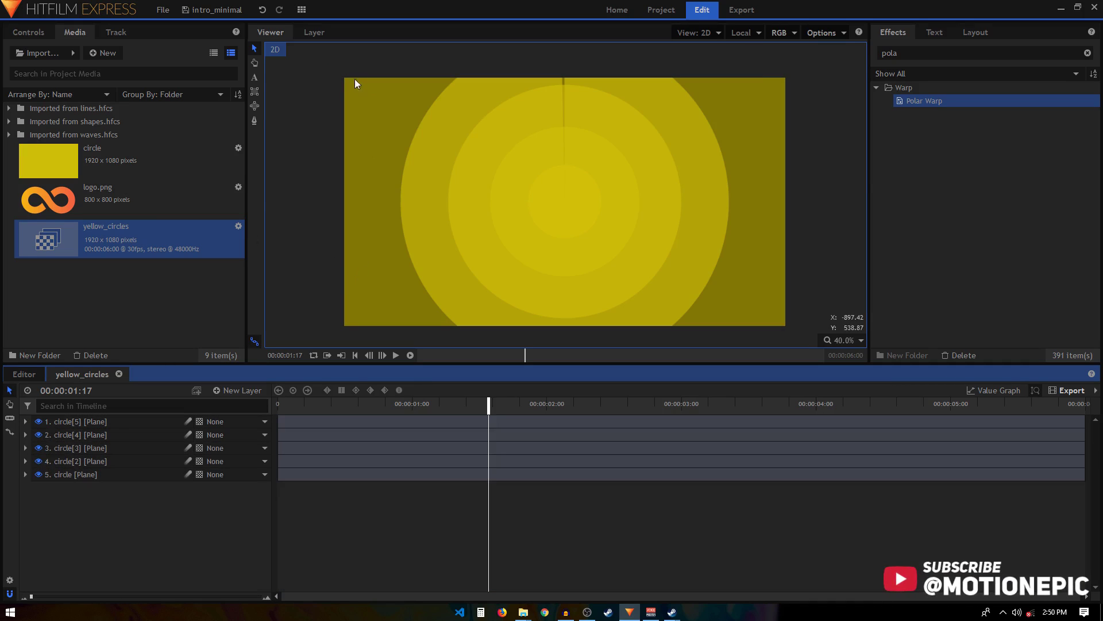
Step: Filter the timeline for the opacity properties, set circle[5], circle[4], circle[3] and circle[2] to 100% opacity, and clear the filter
left_click(164, 405)
type("opac")
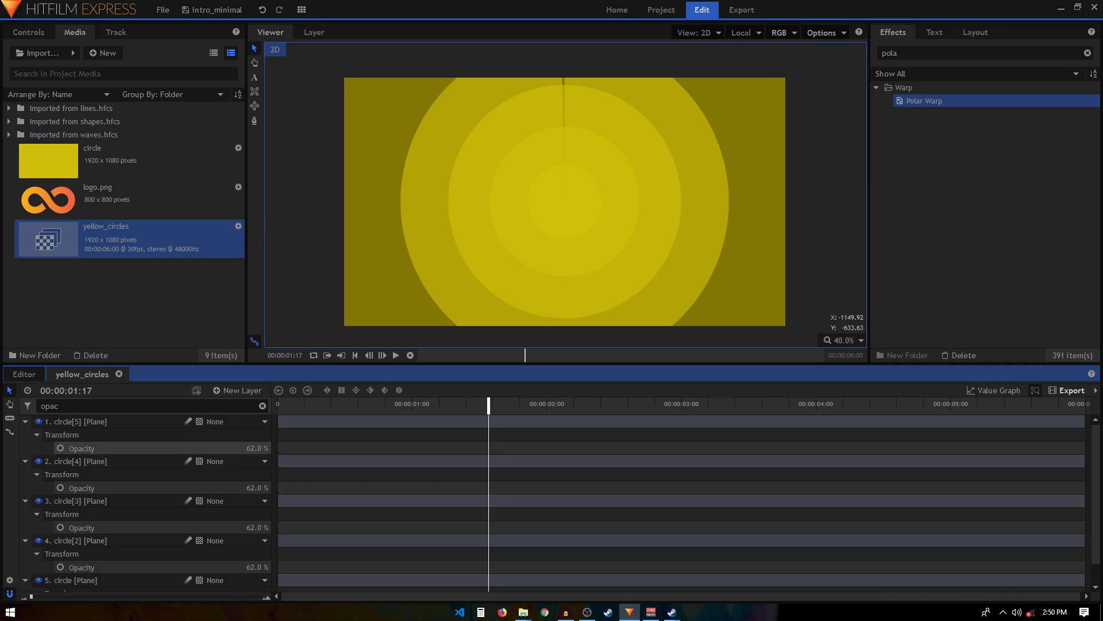
left_click(253, 447)
left_click_drag(253, 487, 271, 487)
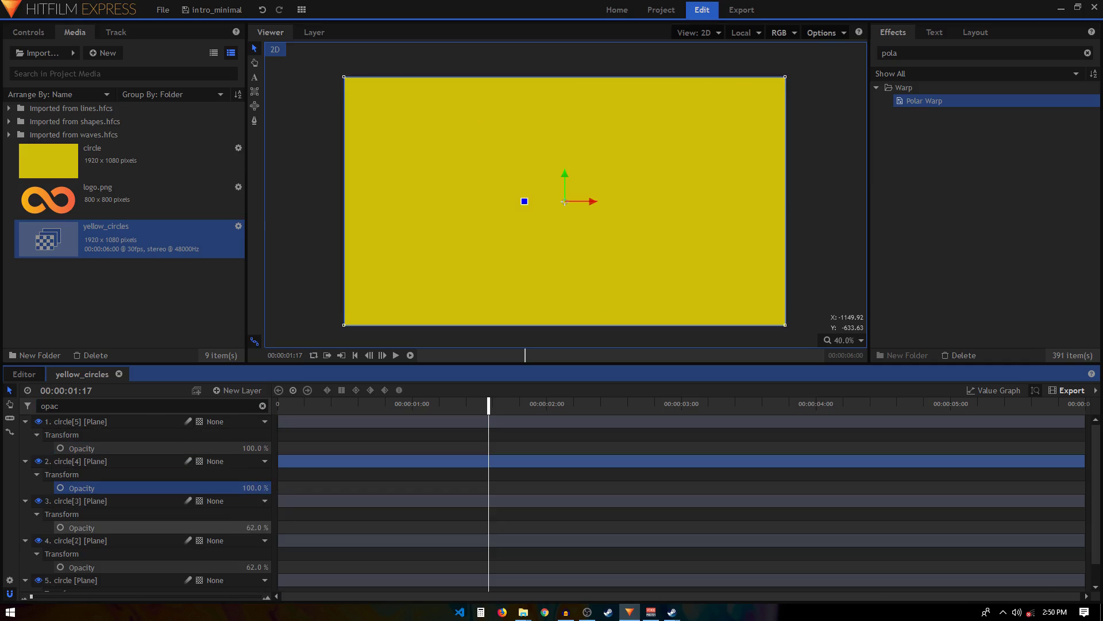
left_click_drag(253, 527, 271, 527)
left_click_drag(250, 567, 250, 565)
scroll(208, 556, "down", 1)
scroll(208, 556, "up", 1)
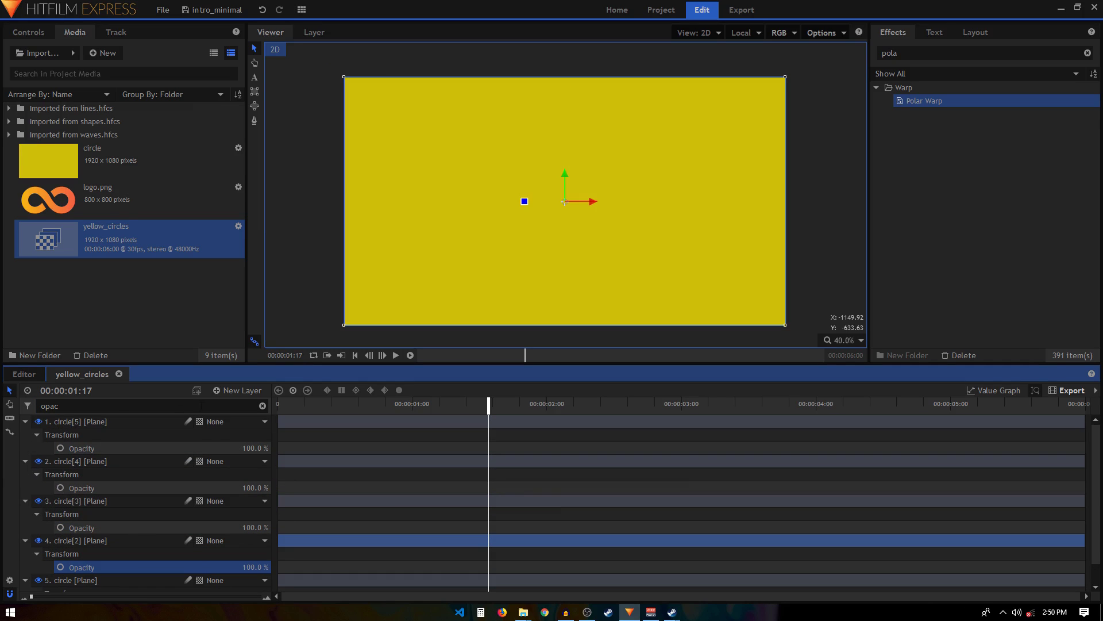
key("BackSpace")
key("BackSpace")
key("BackSpace")
key("BackSpace")
left_click(109, 570)
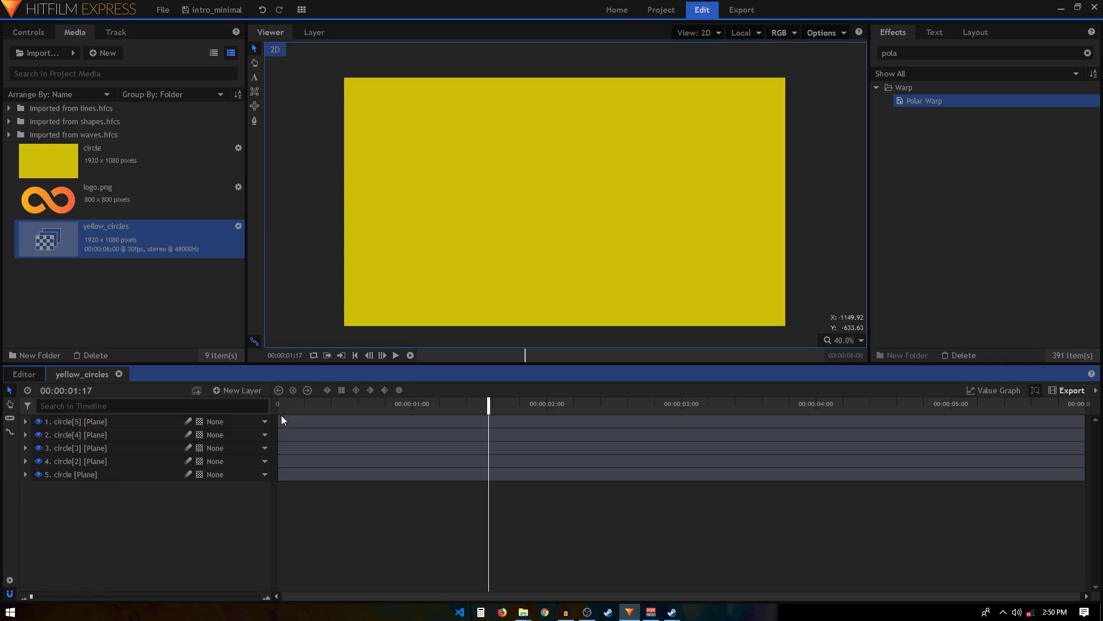
Step: Play the yellow_circles animation from the start to check the reveal
key("Home")
key("space")
key("space")
Step: Duplicate the yellow_circles composite shot and rename the copy purple_circles
left_click(99, 235)
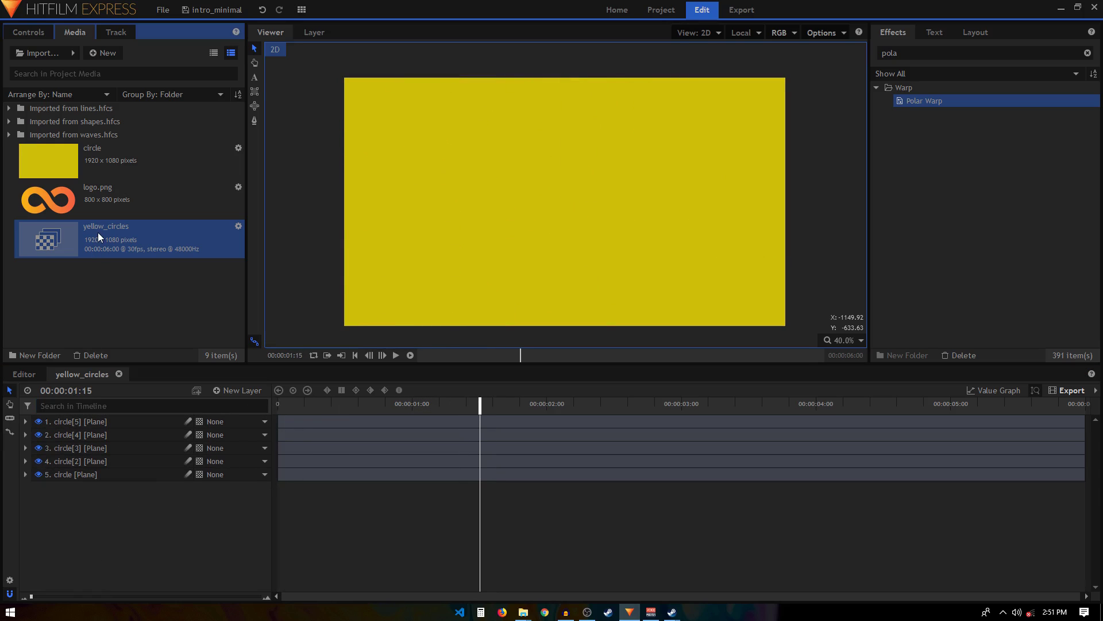
key("ctrl+d")
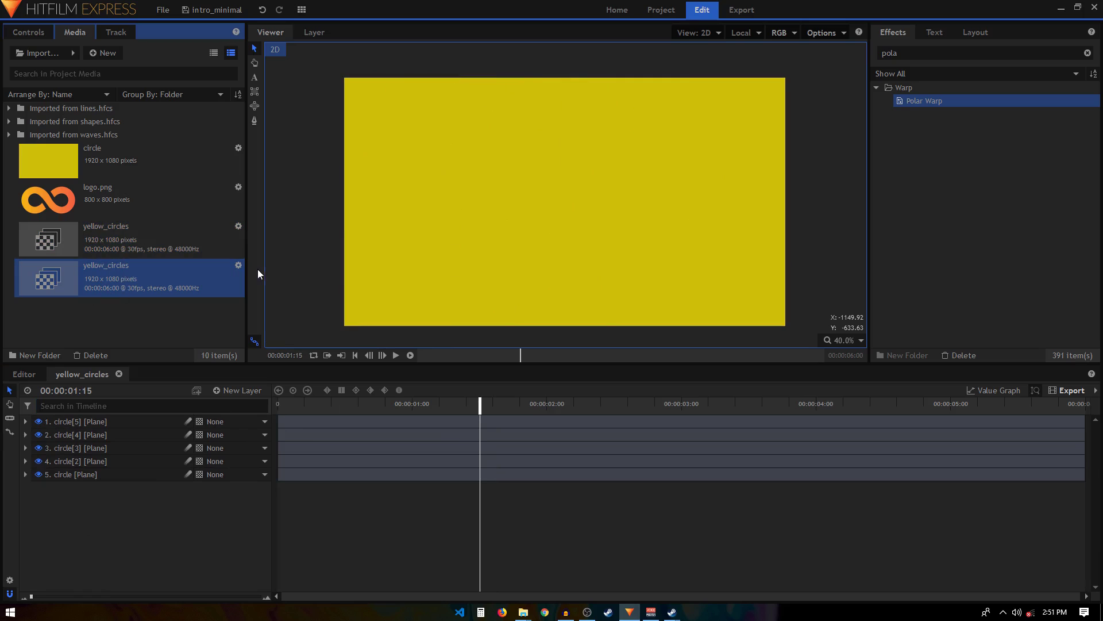
left_click(239, 266)
left_click_drag(535, 123, 511, 124)
type("purple_circles")
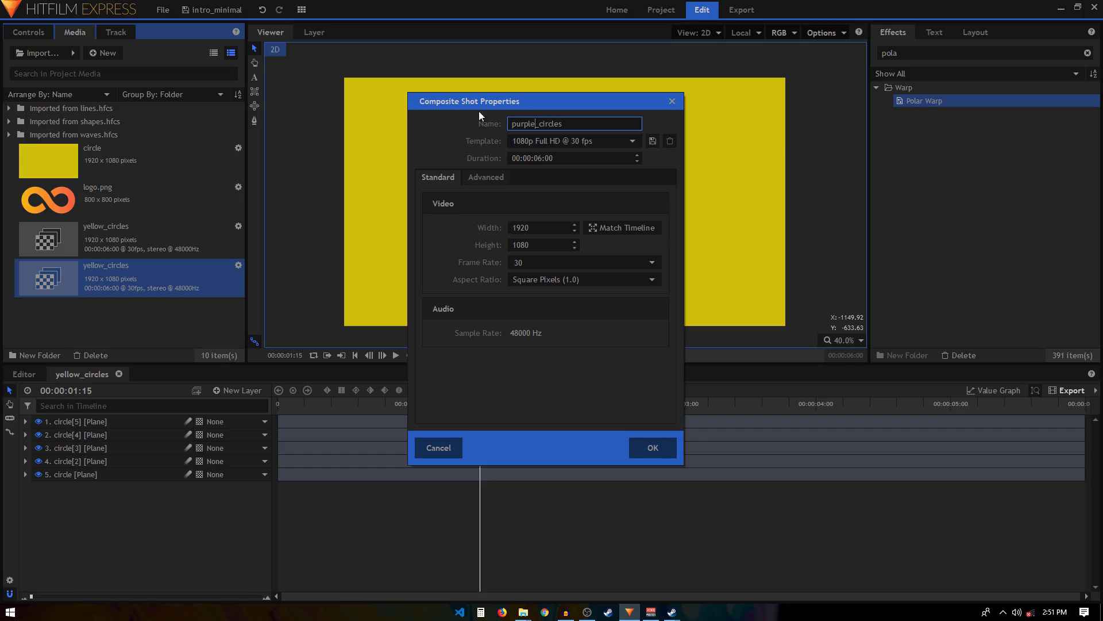
left_click(669, 450)
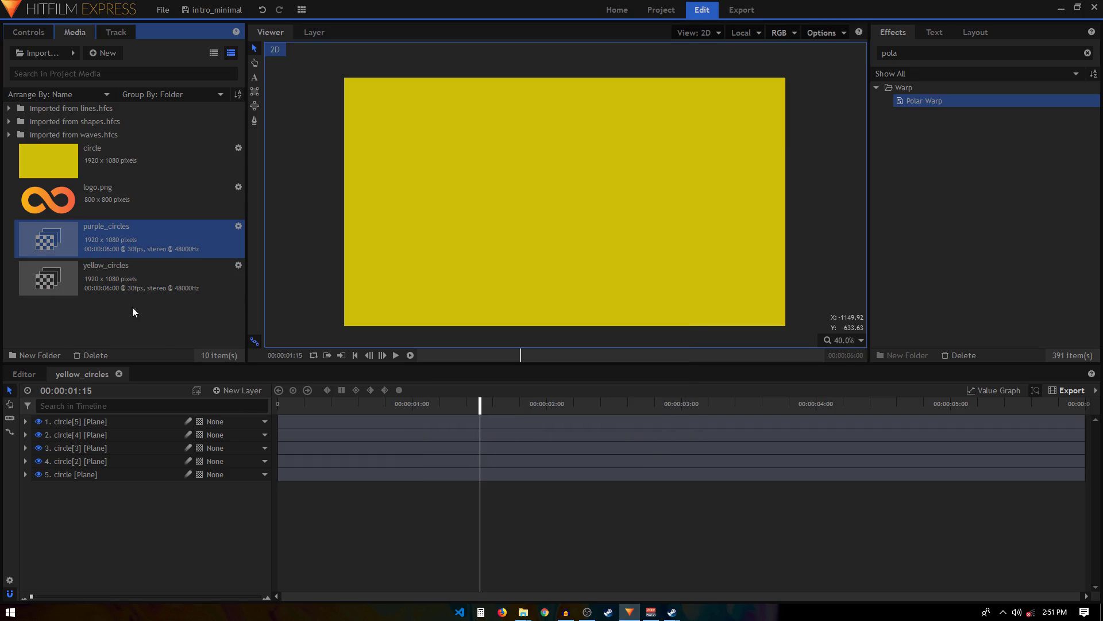
Step: Open the purple_circles composite shot and apply the Fill Color effect to circle[5]
double_click(80, 246)
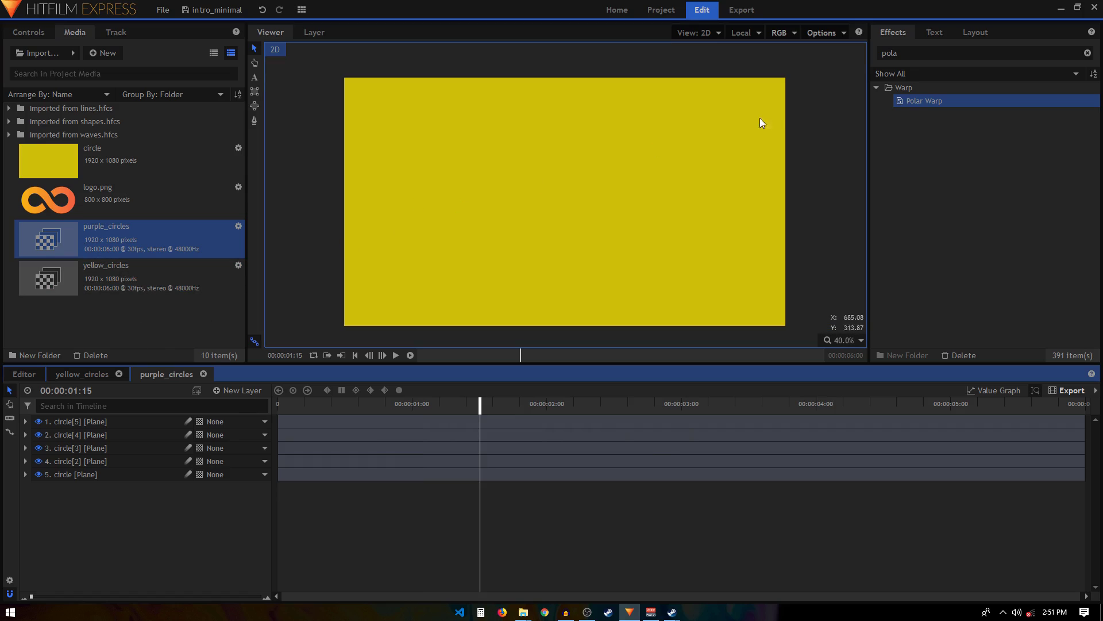
double_click(921, 51)
type("fill")
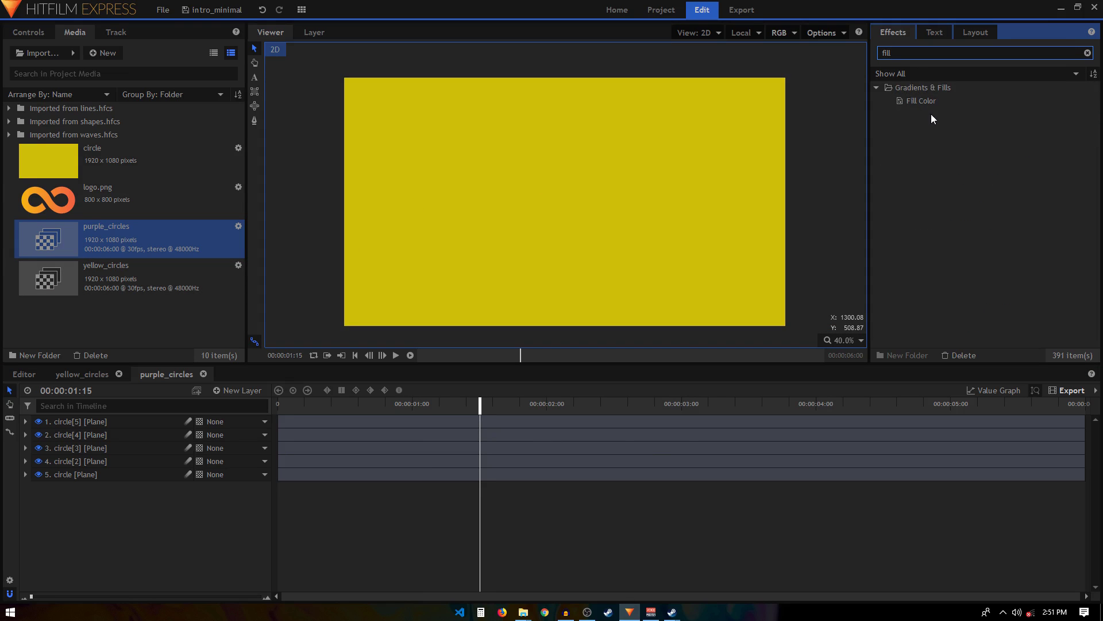
left_click_drag(922, 103, 878, 122)
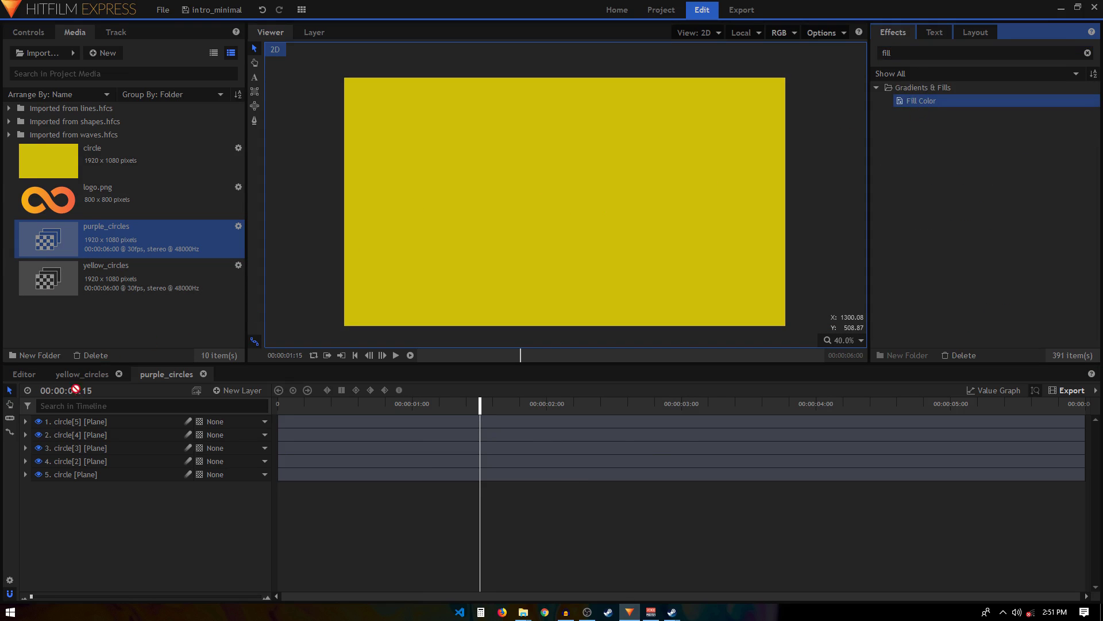
left_click_drag(64, 429, 63, 425)
Step: Set the Fill Color effect of circle[5] to 100% Blend Amount and the dark purple #55007f
left_click(47, 474)
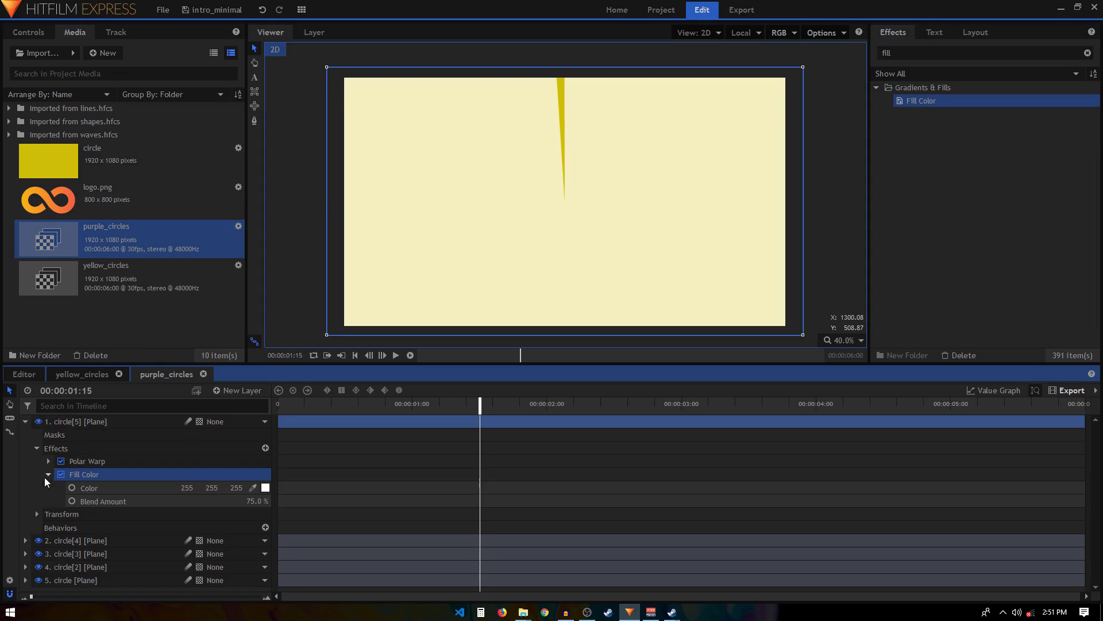
left_click_drag(255, 501, 264, 501)
left_click(265, 488)
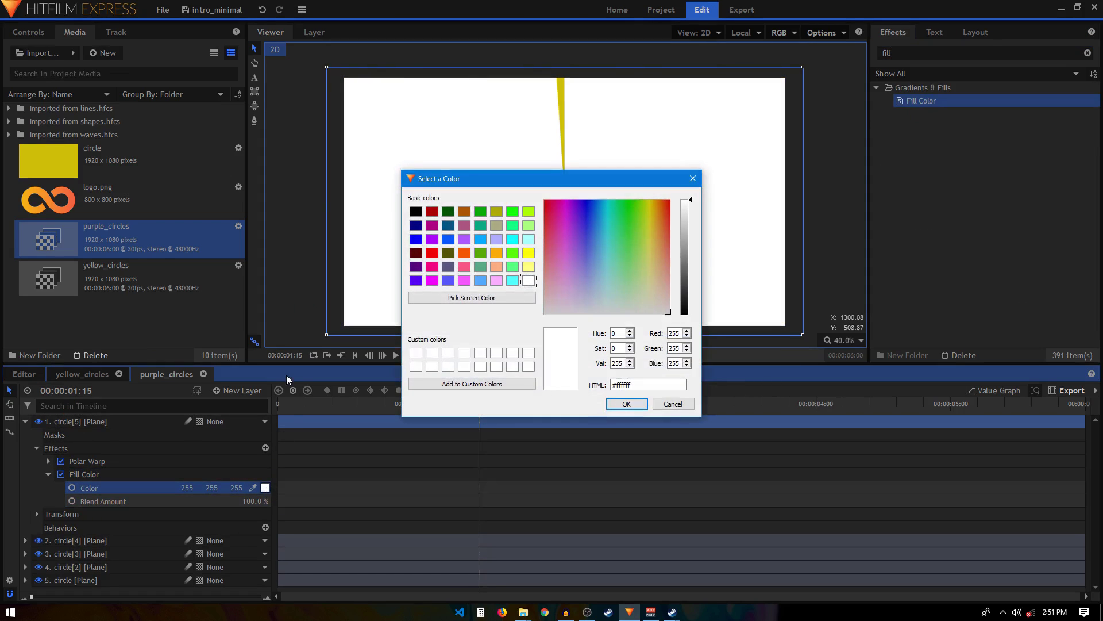
left_click(415, 266)
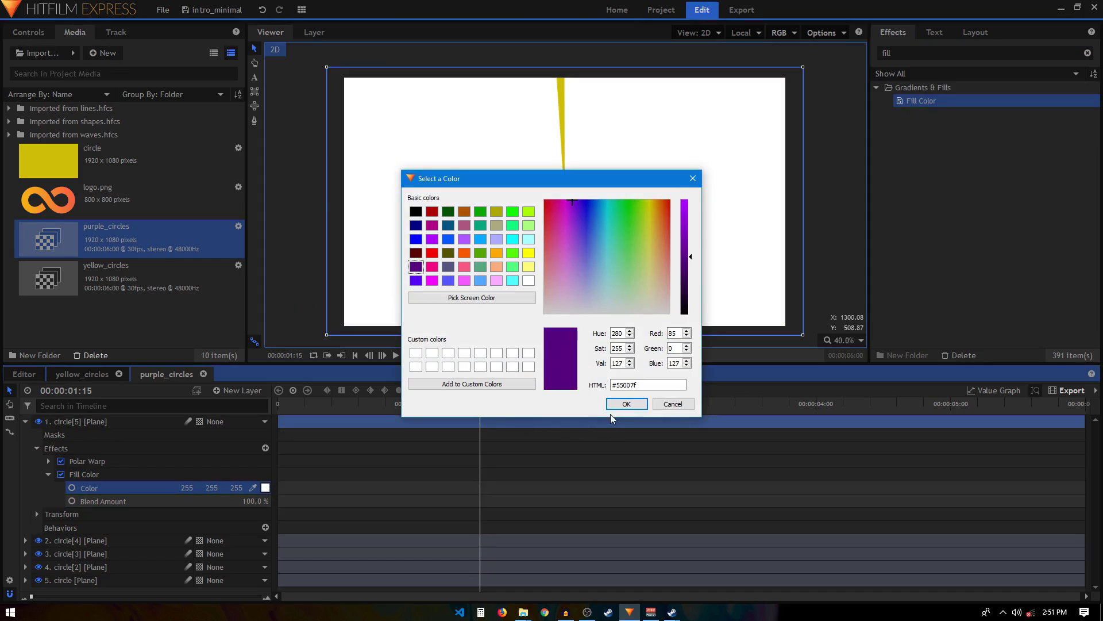
left_click(625, 404)
Step: Copy the Fill Color effect from circle[5] to the other four circle layers and collapse their properties
left_click(99, 477)
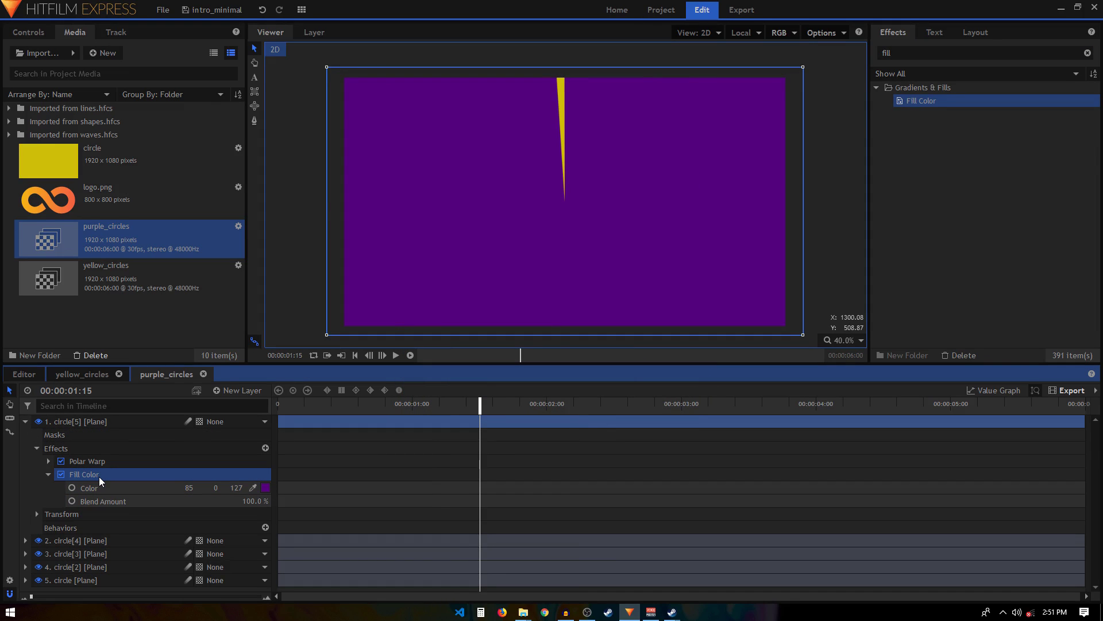
left_click(25, 421)
left_click(68, 435)
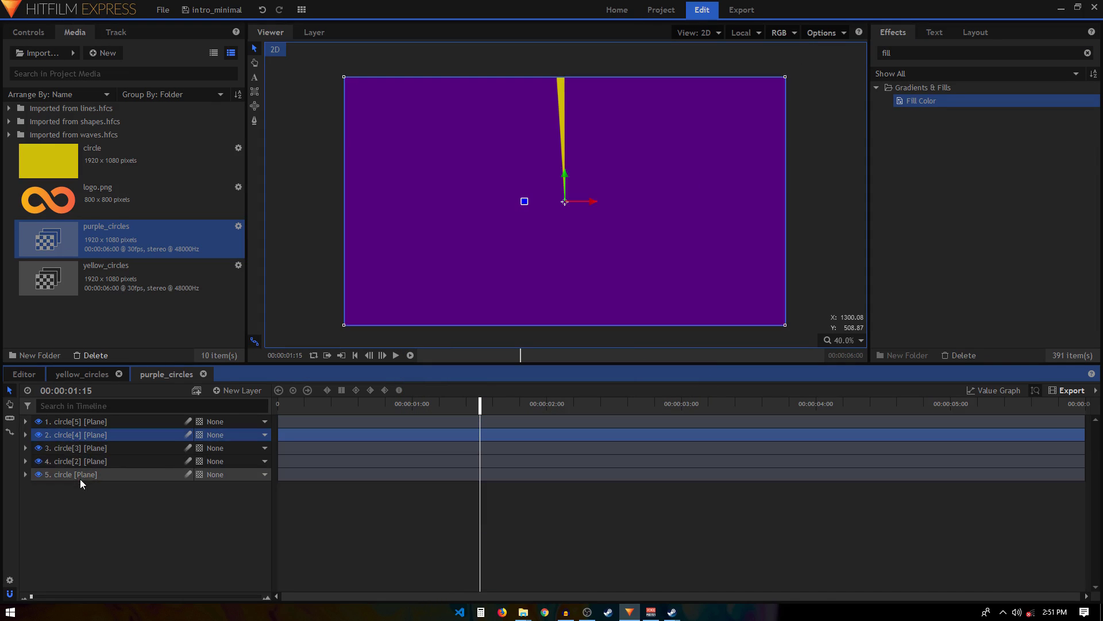
left_click(77, 474, "shift")
key("ctrl+v")
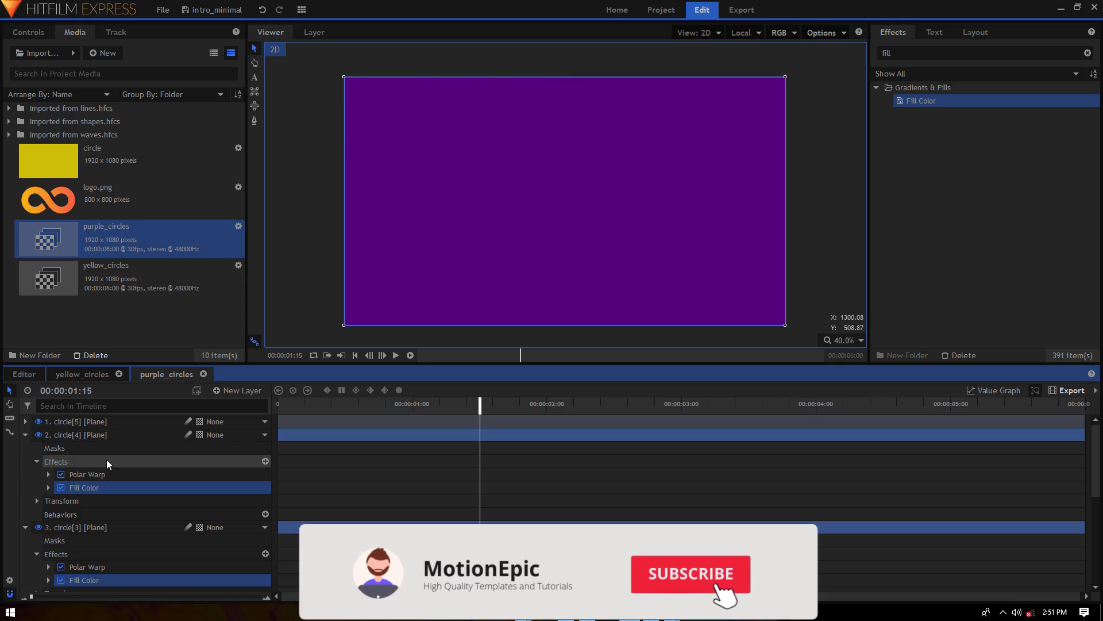
left_click(26, 434)
left_click(25, 448)
left_click(25, 461)
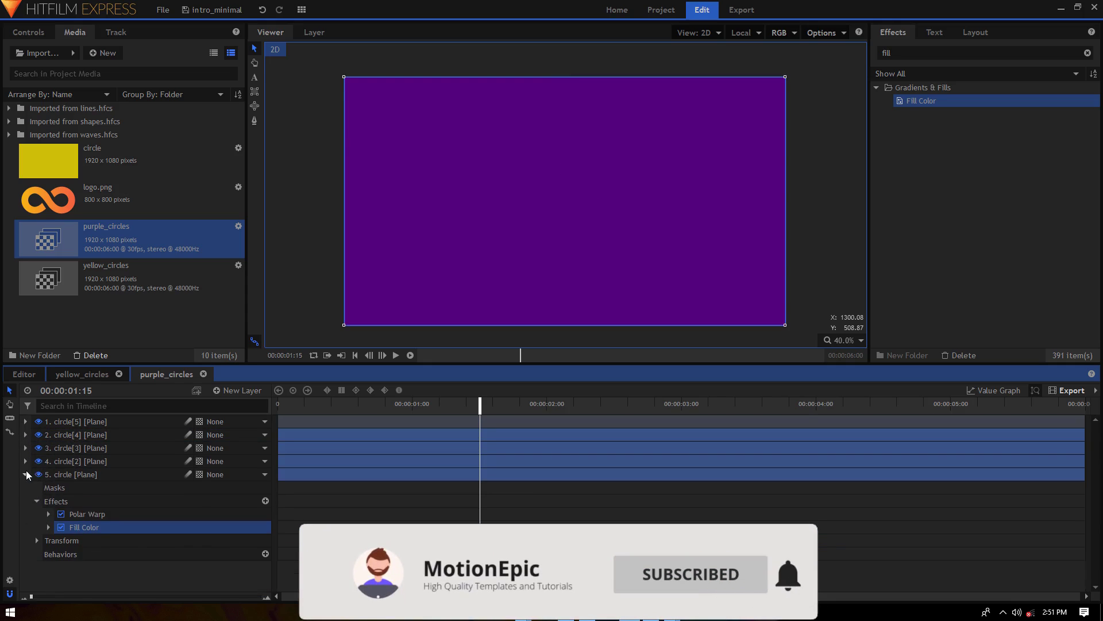
Step: Create a 1080p composite shot named main and add purple_circles with yellow_circles above it
left_click(25, 475)
left_click(57, 505)
left_click(103, 53)
left_click(118, 67)
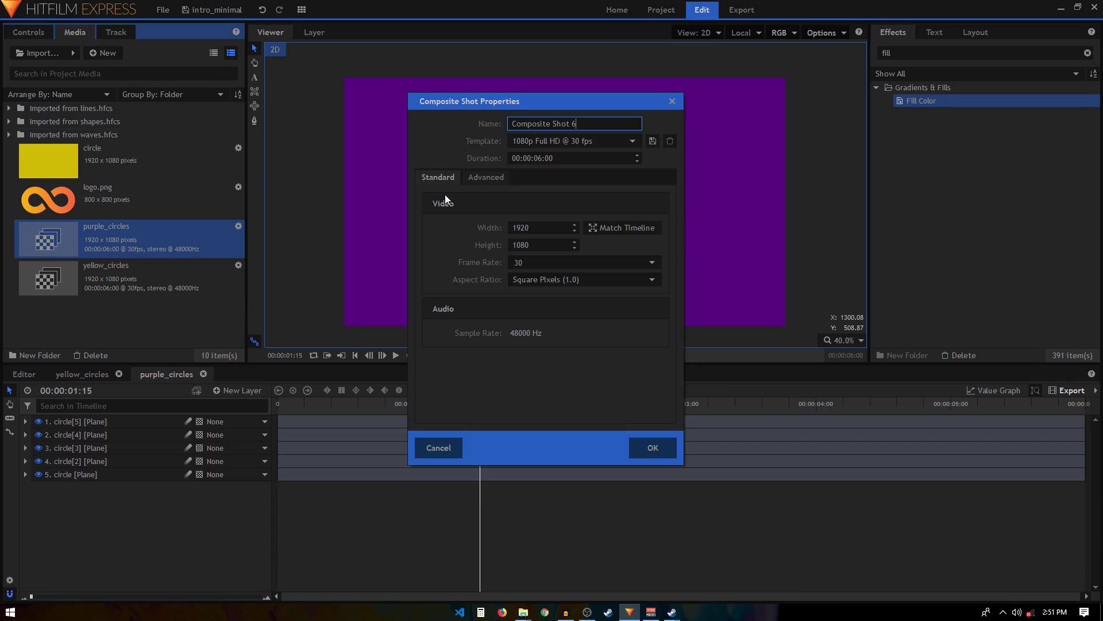
key("ctrl+a")
type("mainm")
key("BackSpace")
key("Return")
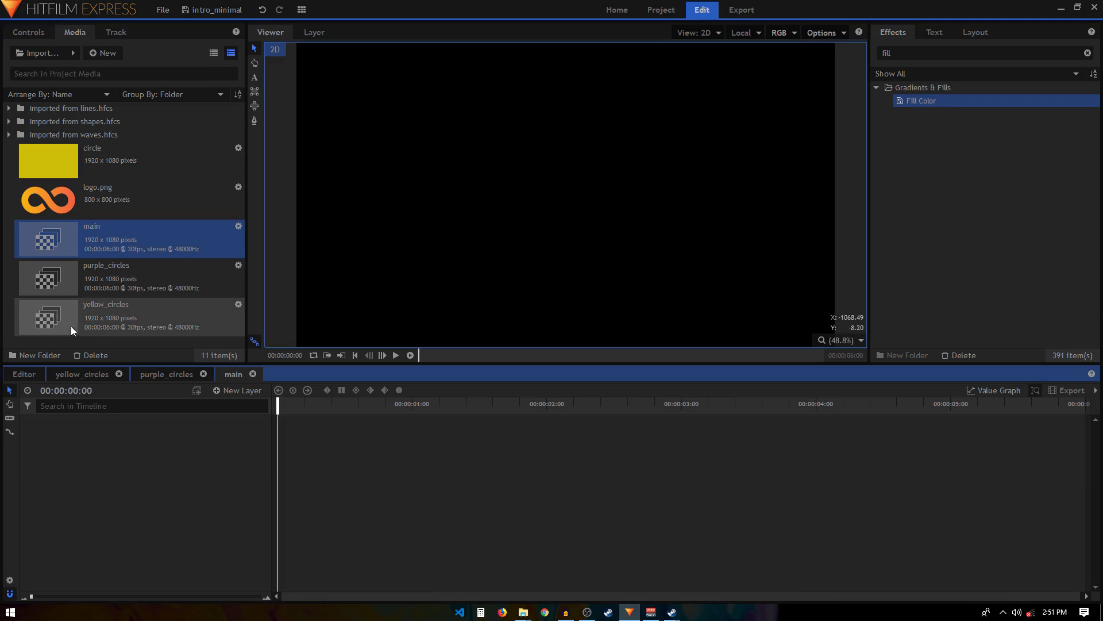
left_click_drag(80, 264, 96, 428)
left_click_drag(108, 311, 91, 418)
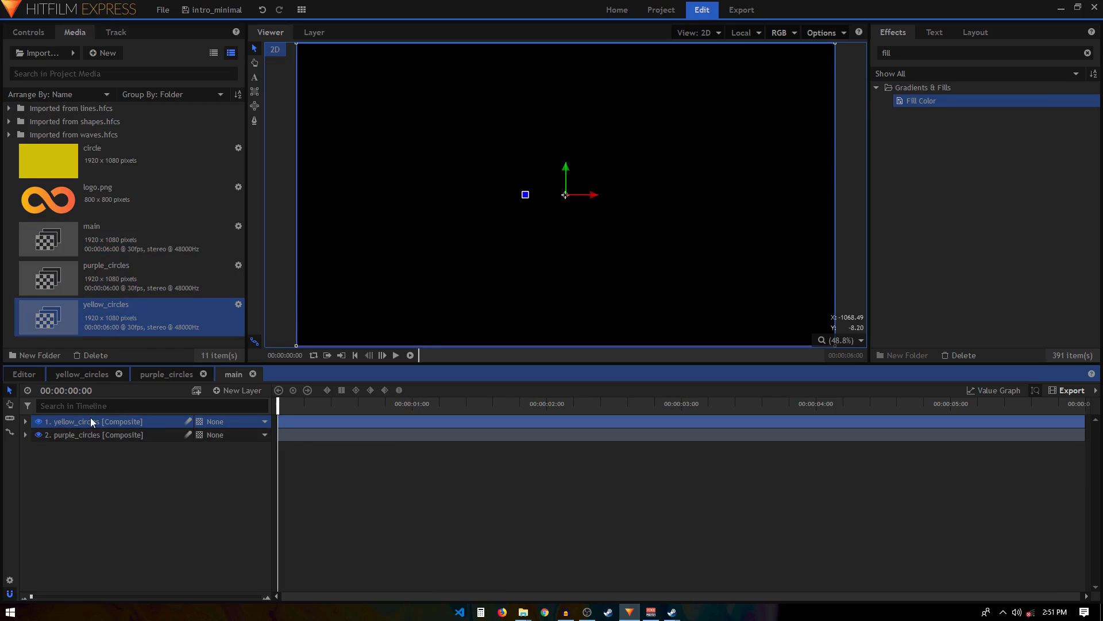
Step: Set the Rotation of the purple_circles layer to 180 degrees and play back the combined reveal
left_click(106, 435)
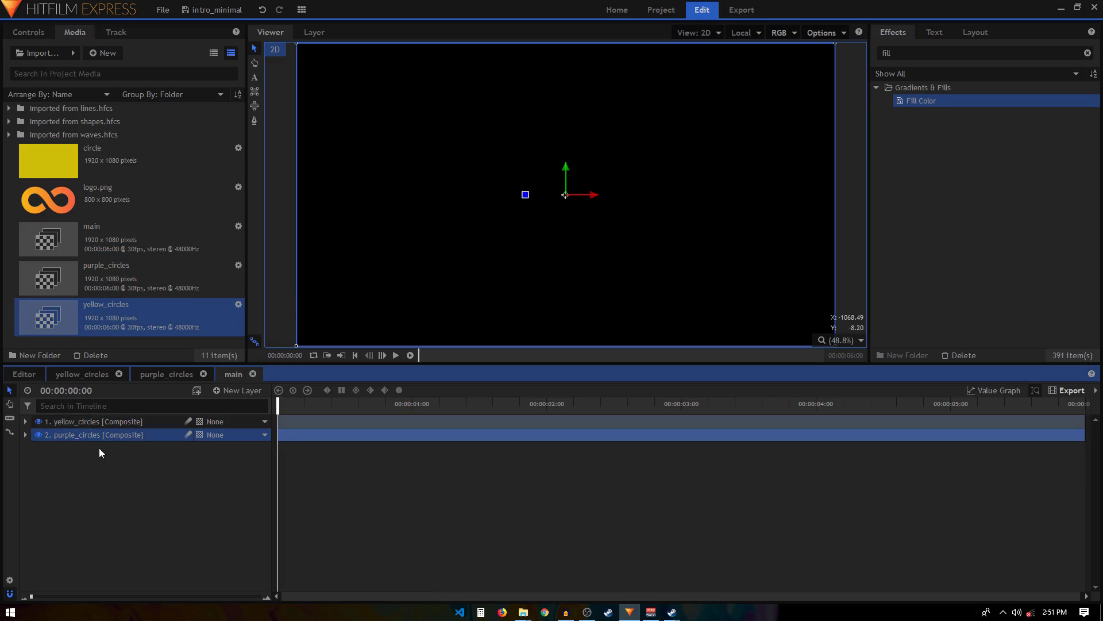
left_click(25, 435)
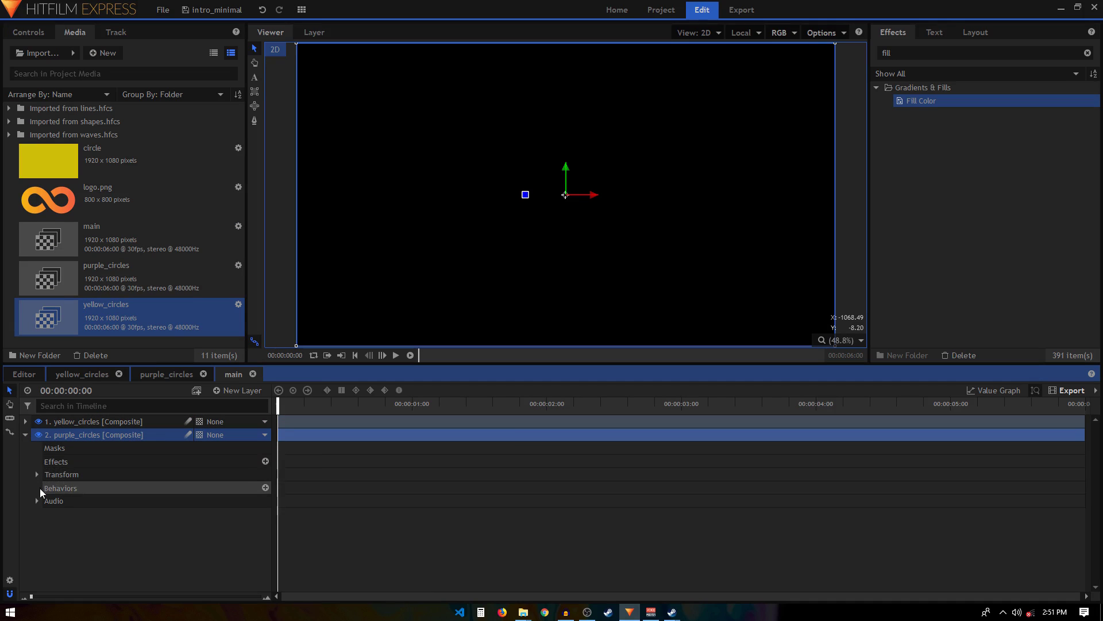
left_click(36, 475)
left_click(261, 540)
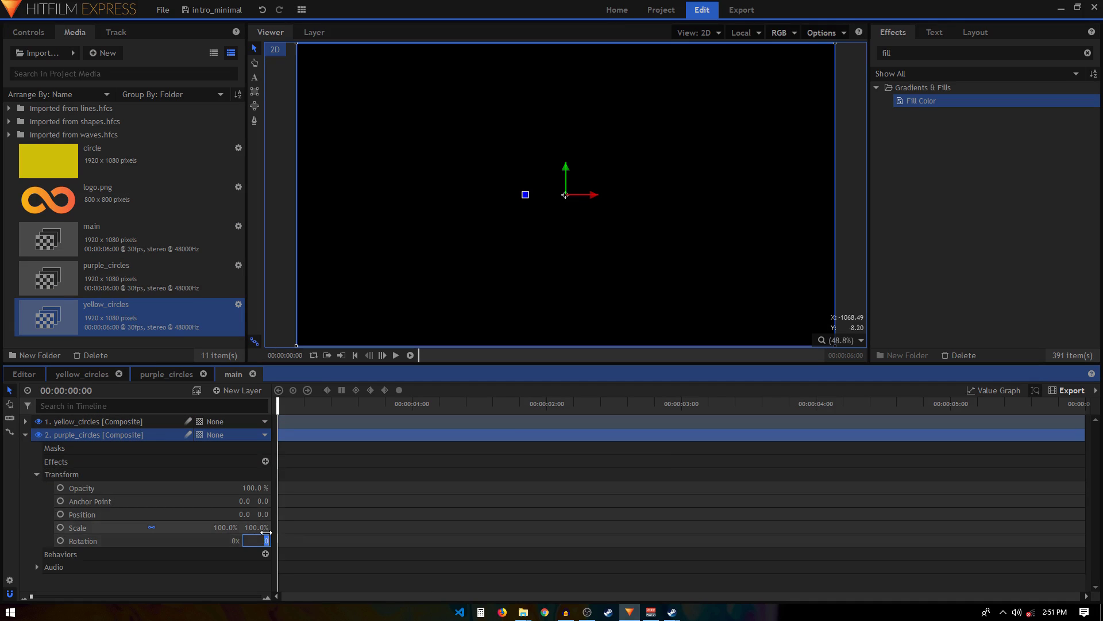
key("Return")
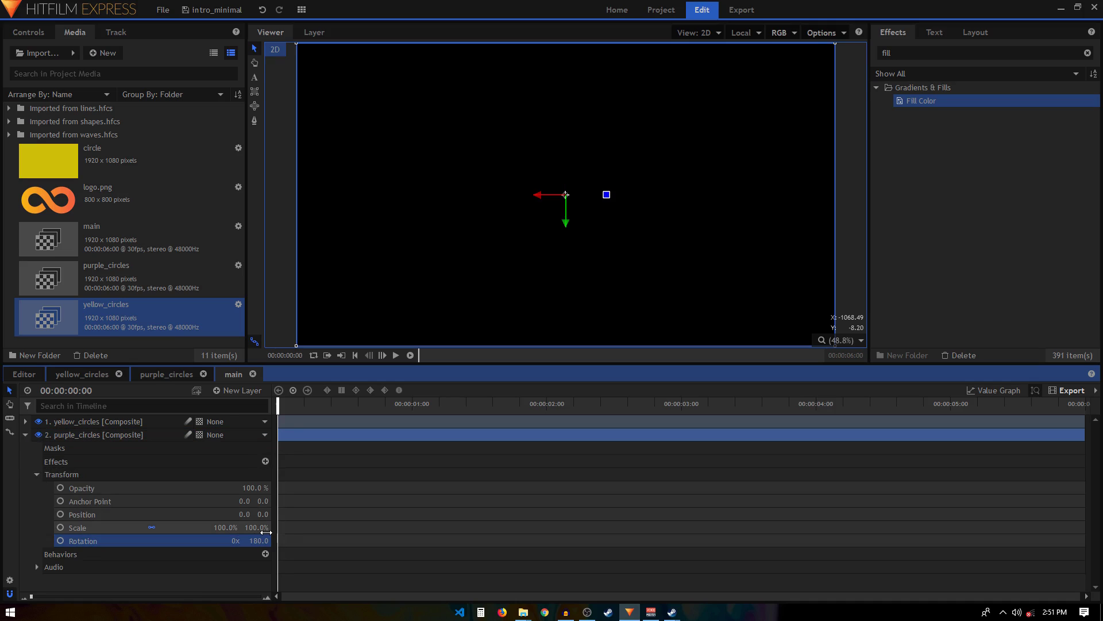
left_click(25, 435)
left_click(280, 513)
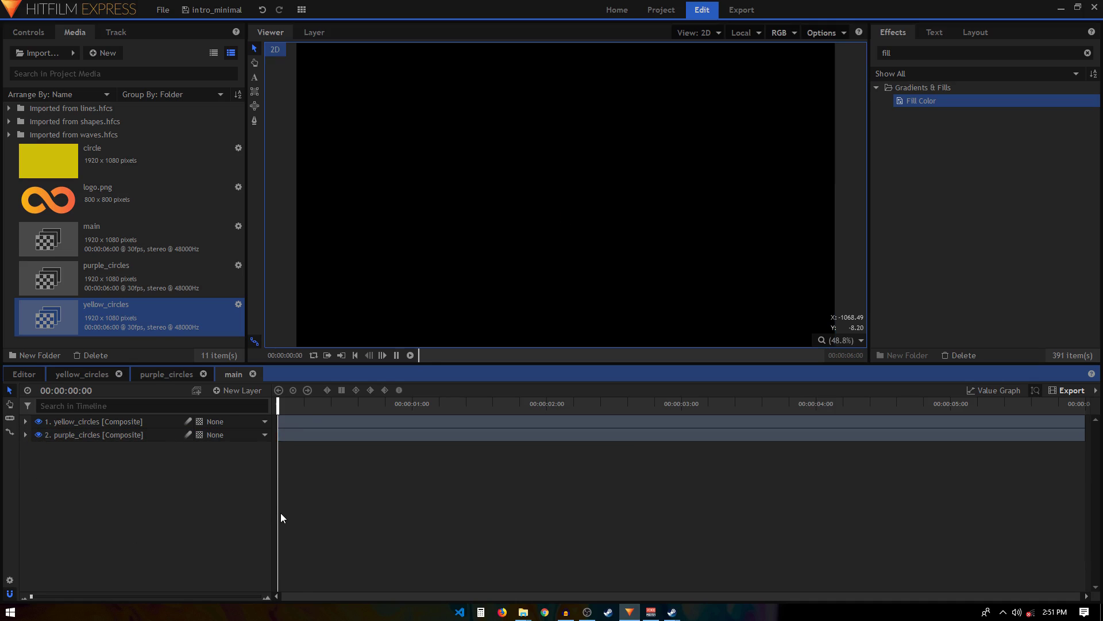
key("space")
key("space")
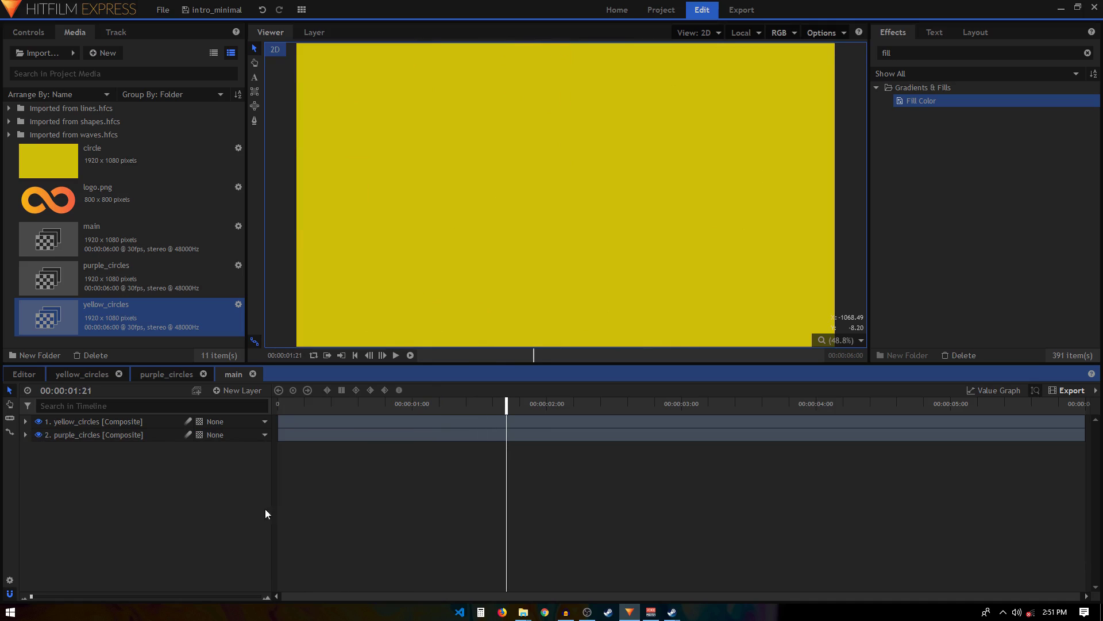
Step: Add the circle plane above the composites in main and apply the Fill Color effect to it
left_click(115, 161)
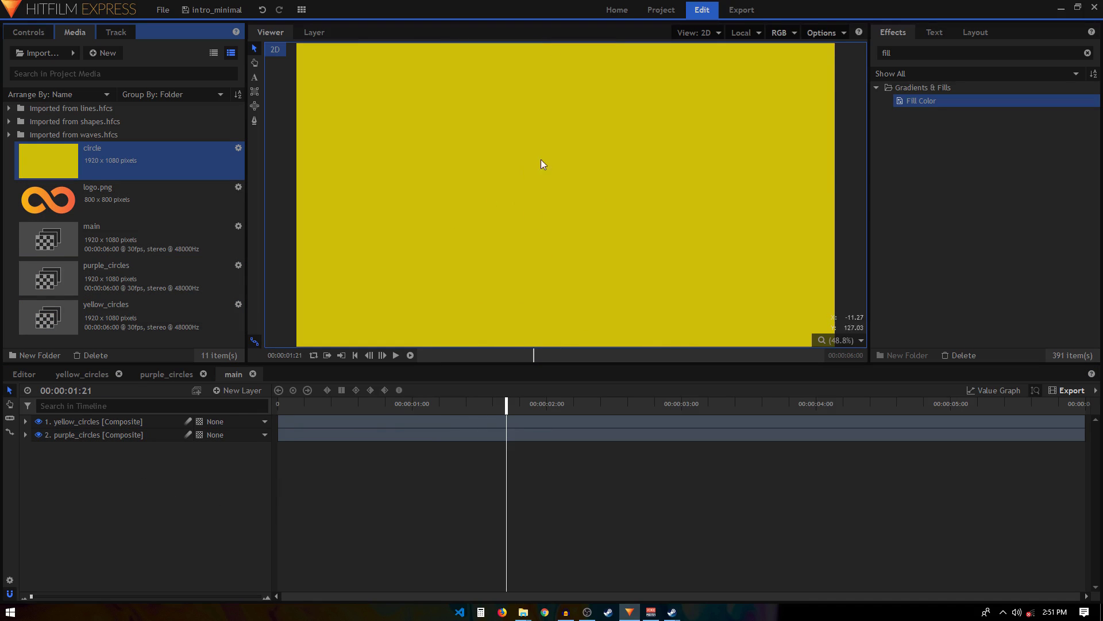
left_click_drag(57, 152, 102, 435)
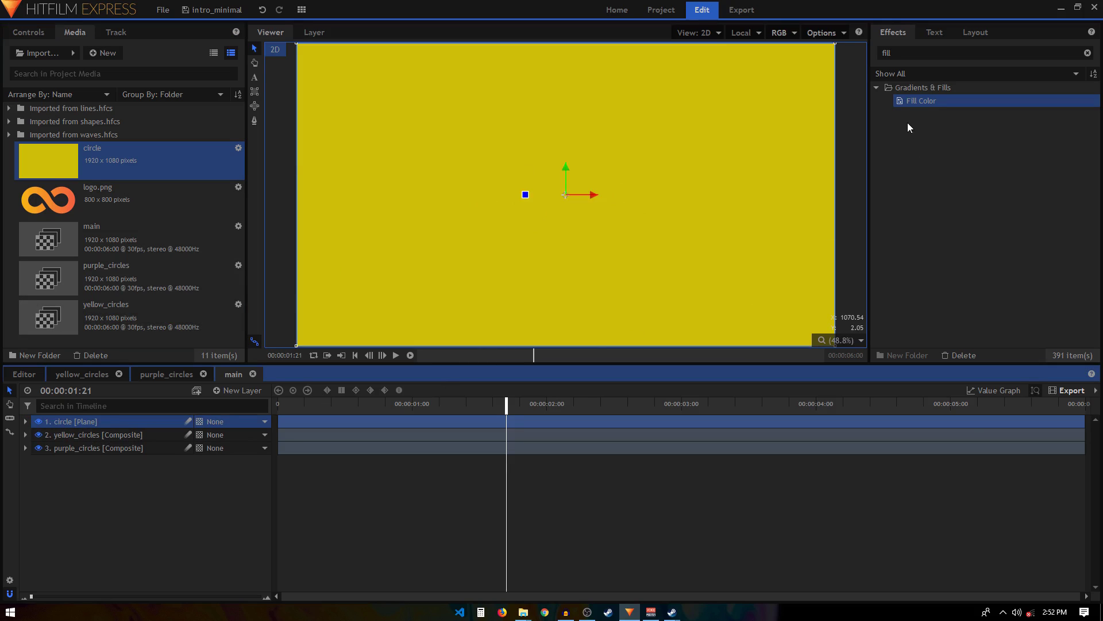
left_click_drag(922, 102, 51, 425)
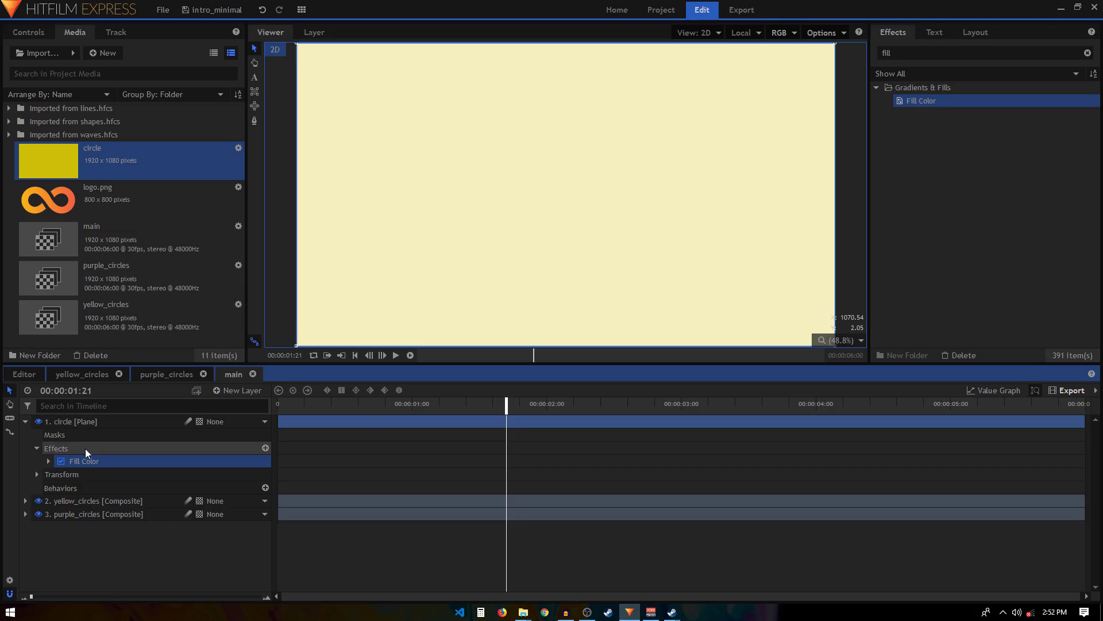
Step: Set the circle plane's Fill Color effect to 100% Blend Amount and the dark purple #55007f
left_click(48, 461)
left_click_drag(253, 488, 275, 487)
left_click(266, 474)
left_click(416, 266)
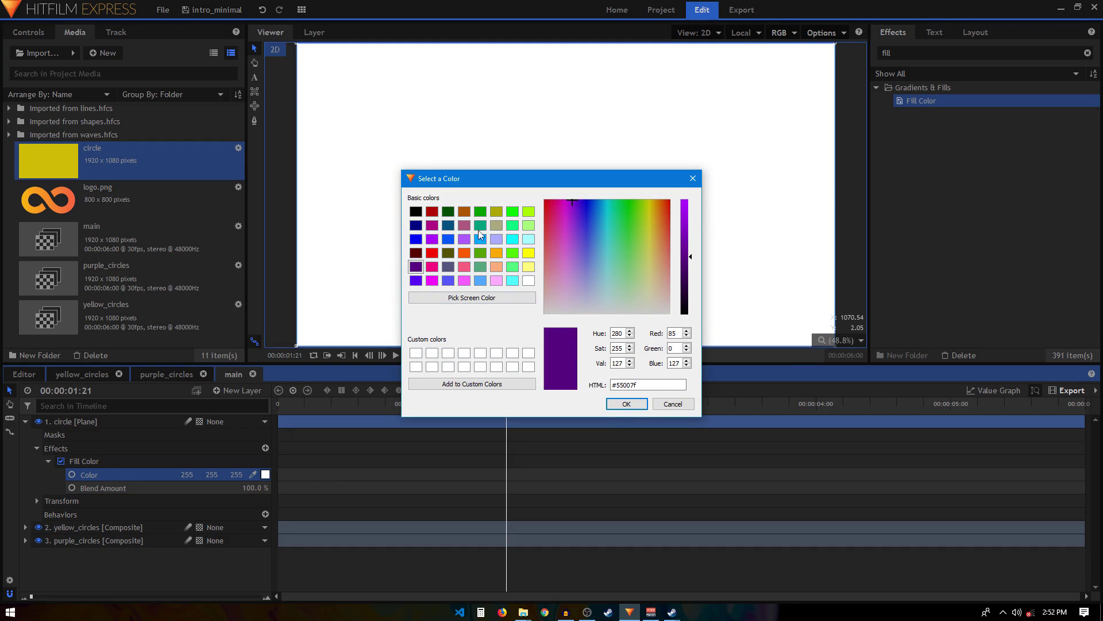
left_click(627, 403)
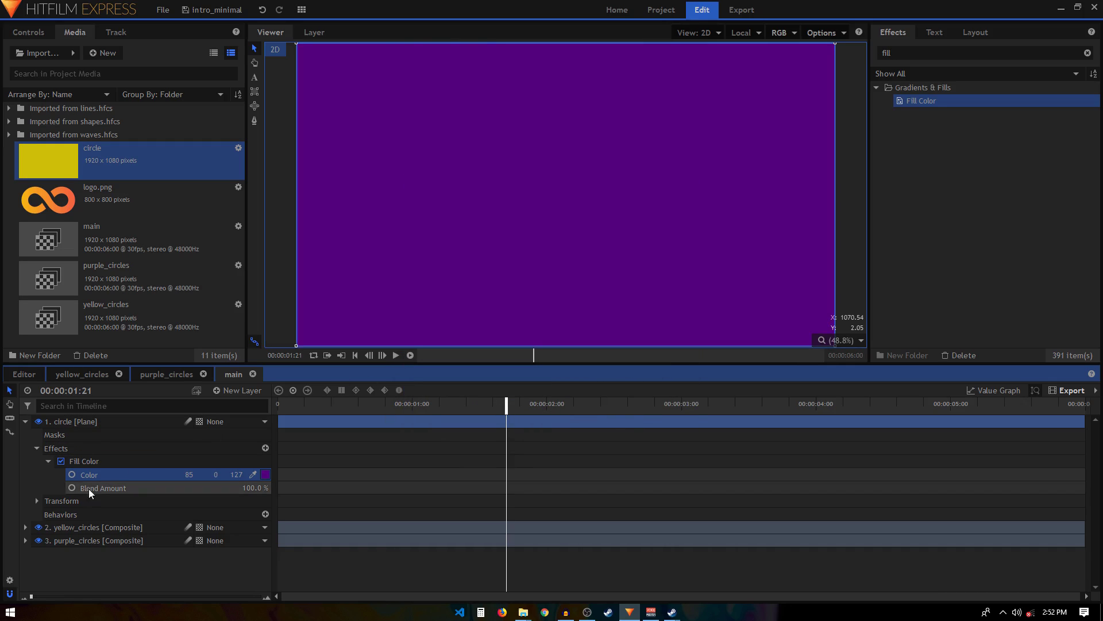
Step: Collapse the circle plane's properties and rename the layer logo_placeholder
left_click(25, 422)
double_click(76, 422)
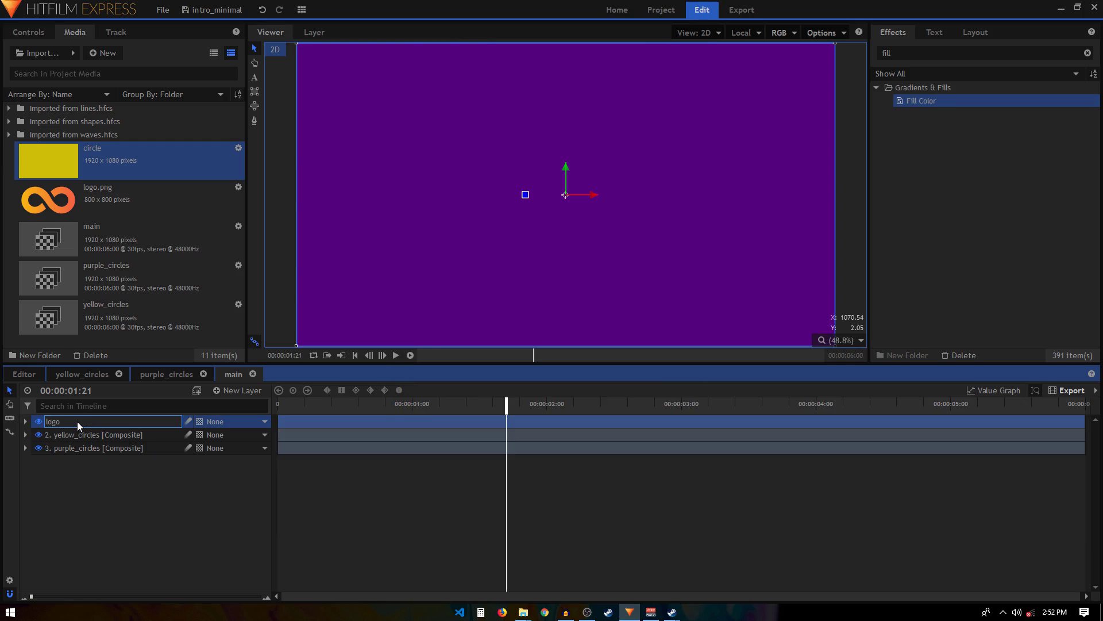
type("logo_placeholder")
key("Return")
left_click(117, 495)
Step: Apply the Polar Warp effect to logo_placeholder and reduce its End Radius to form a small central circle
left_click(103, 421)
left_click(906, 57)
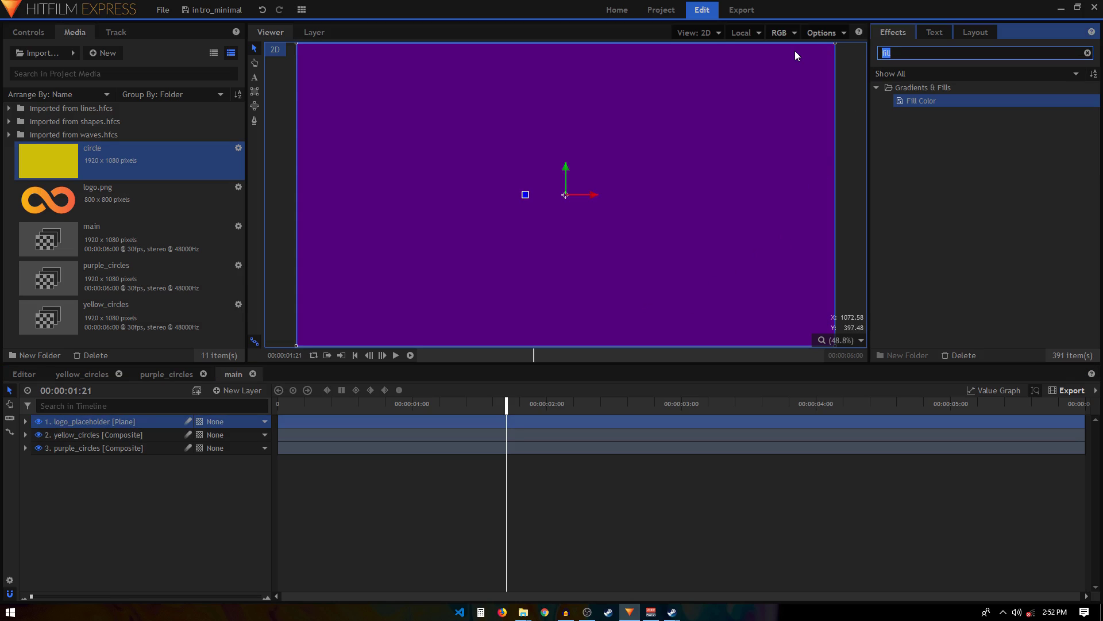
type("pola")
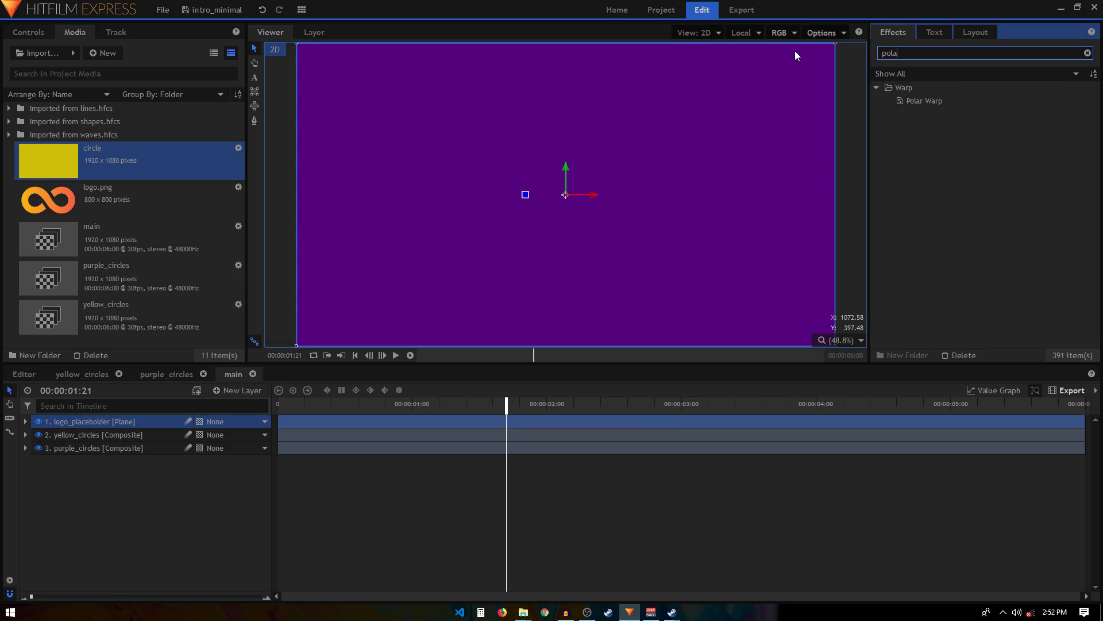
left_click(898, 101)
left_click_drag(322, 383, 88, 427)
left_click(46, 501)
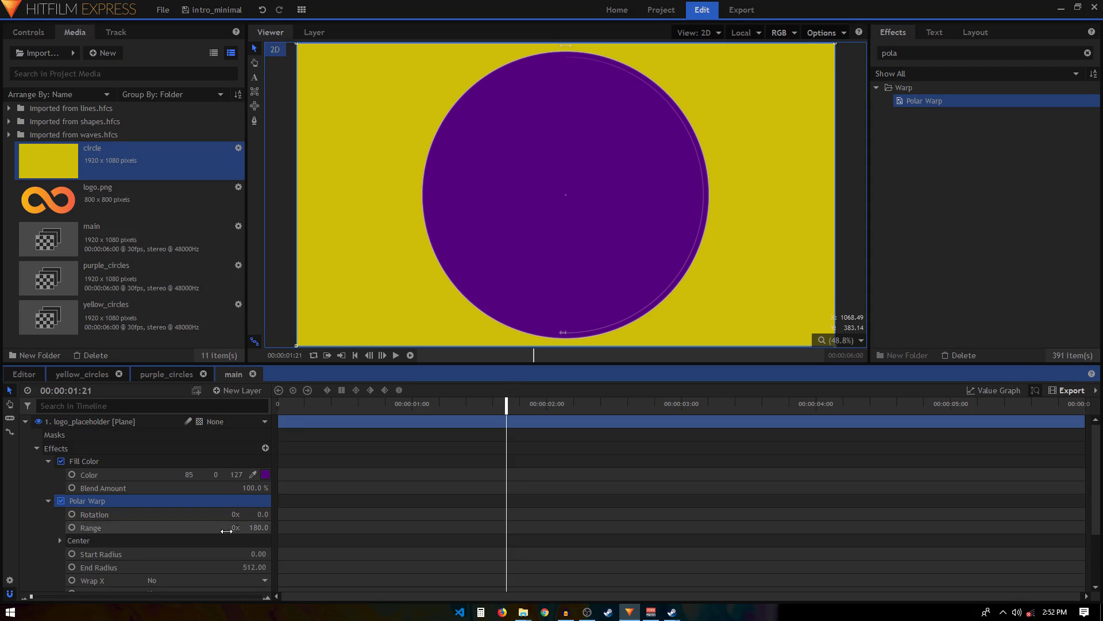
left_click_drag(254, 567, 198, 568)
Step: Start keyframing the Scale of logo_placeholder with 0% at 00:00:00:25
left_click_drag(506, 404, 409, 391)
left_click(48, 461)
left_click(49, 473)
left_click(36, 488)
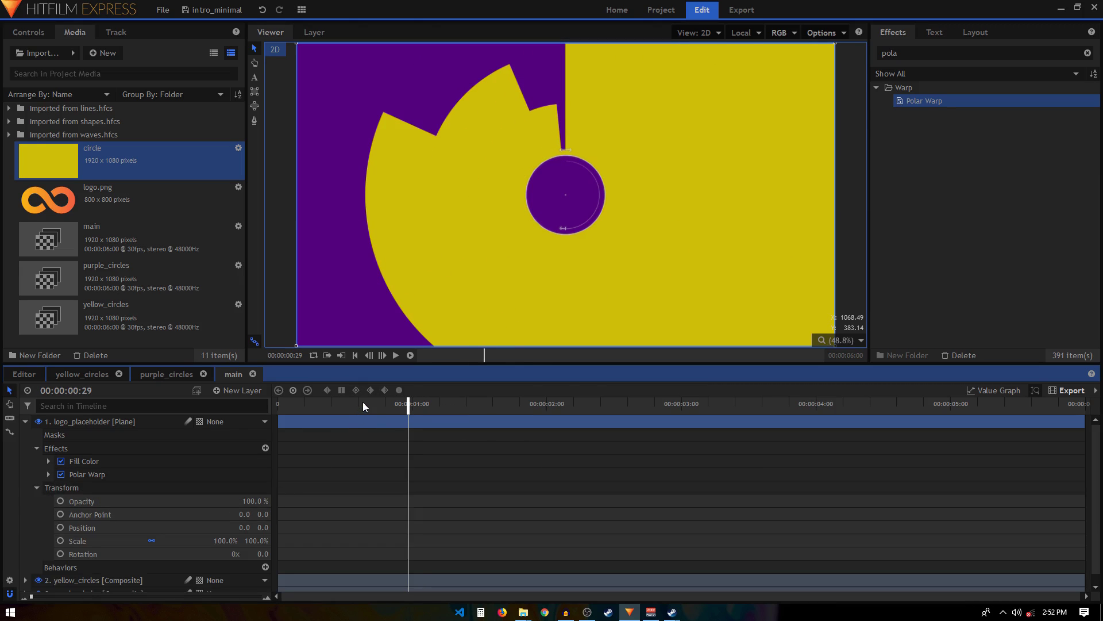
left_click_drag(407, 405, 389, 402)
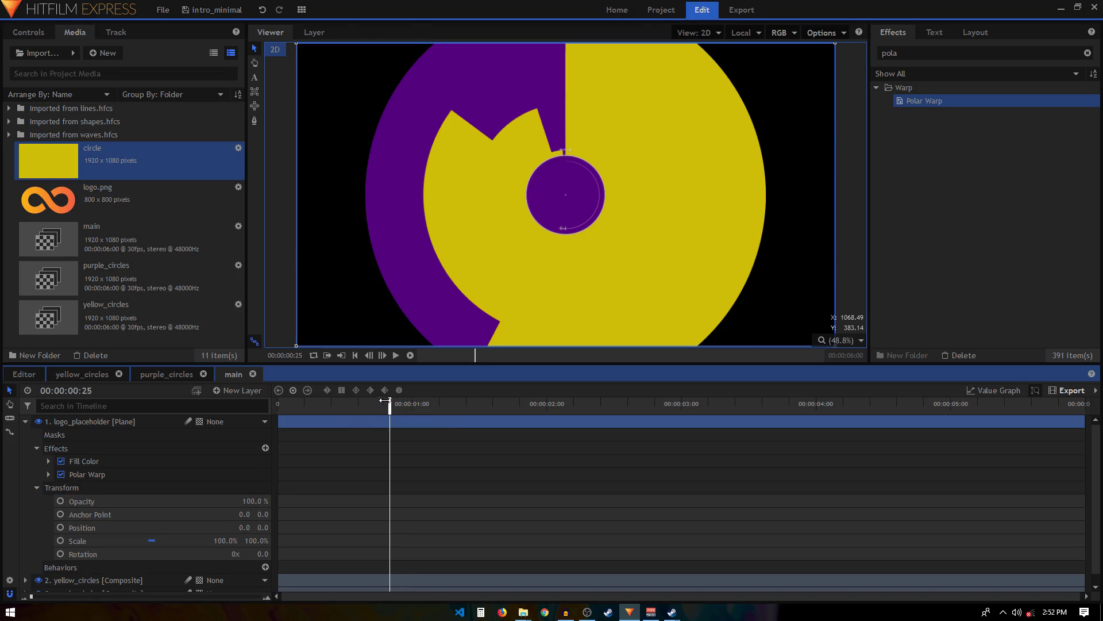
left_click(57, 542)
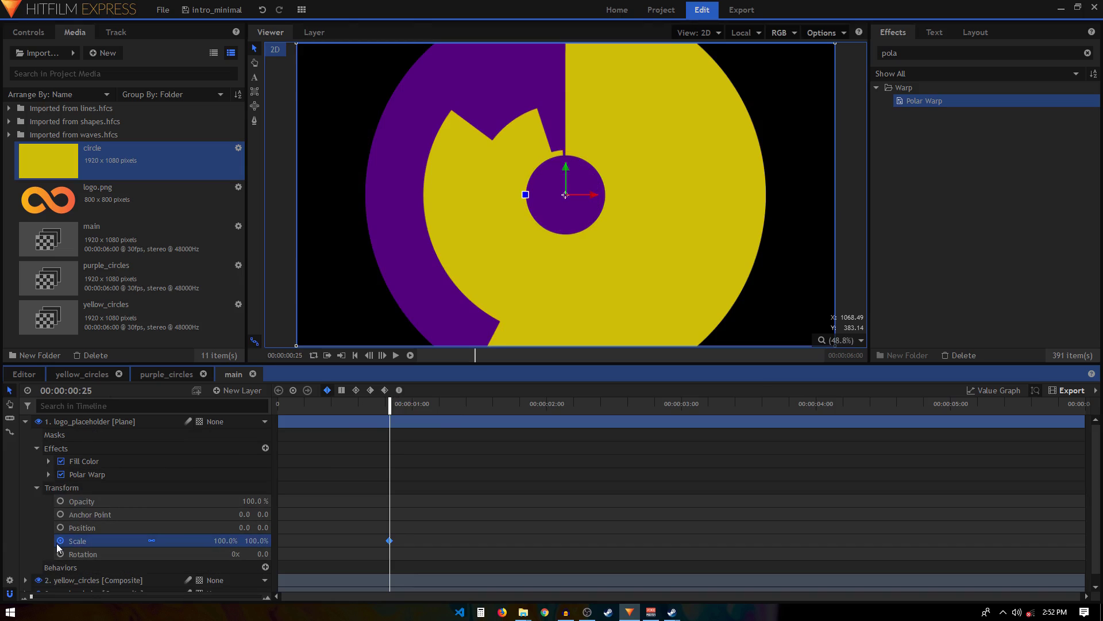
left_click(230, 540)
type("0")
key("Return")
Step: Add a 100% Scale keyframe to logo_placeholder at 00:00:01:15
key("space")
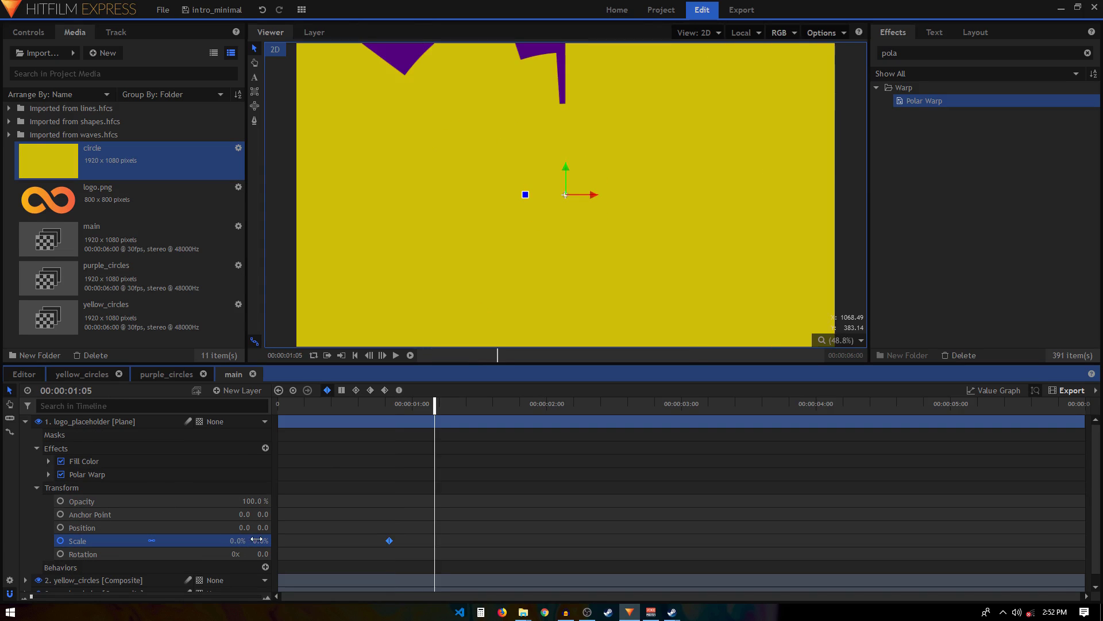
left_click(243, 540)
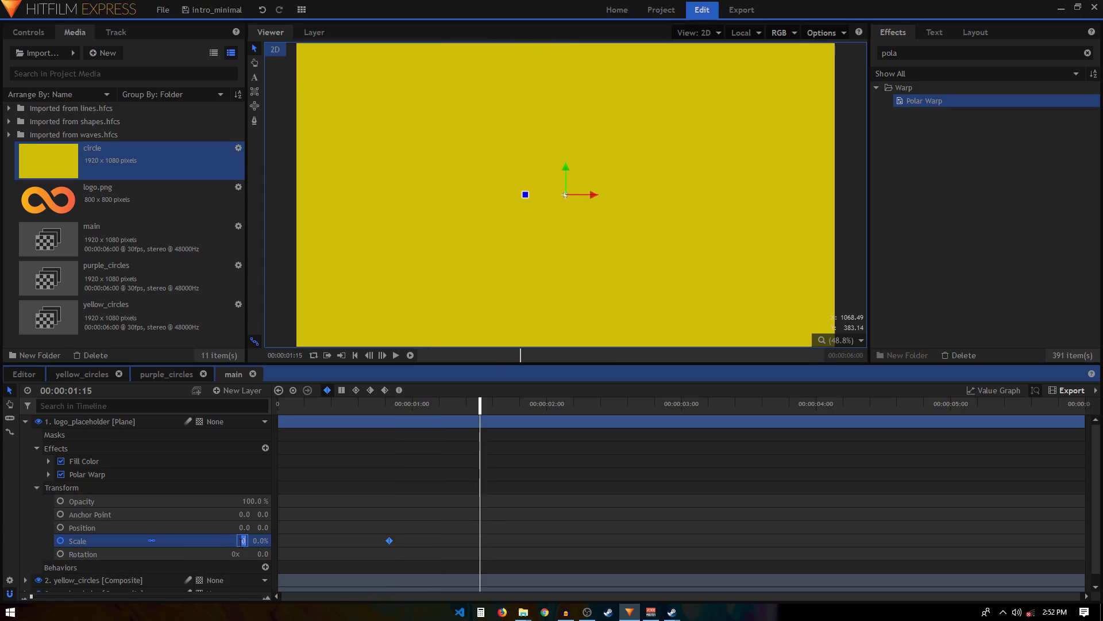
type("100")
key("Return")
Step: Convert both Scale keyframes to Bezier and extend the second one's incoming handle back to the first keyframe's time in the value graph
left_click_drag(430, 551, 369, 554)
left_click(399, 391)
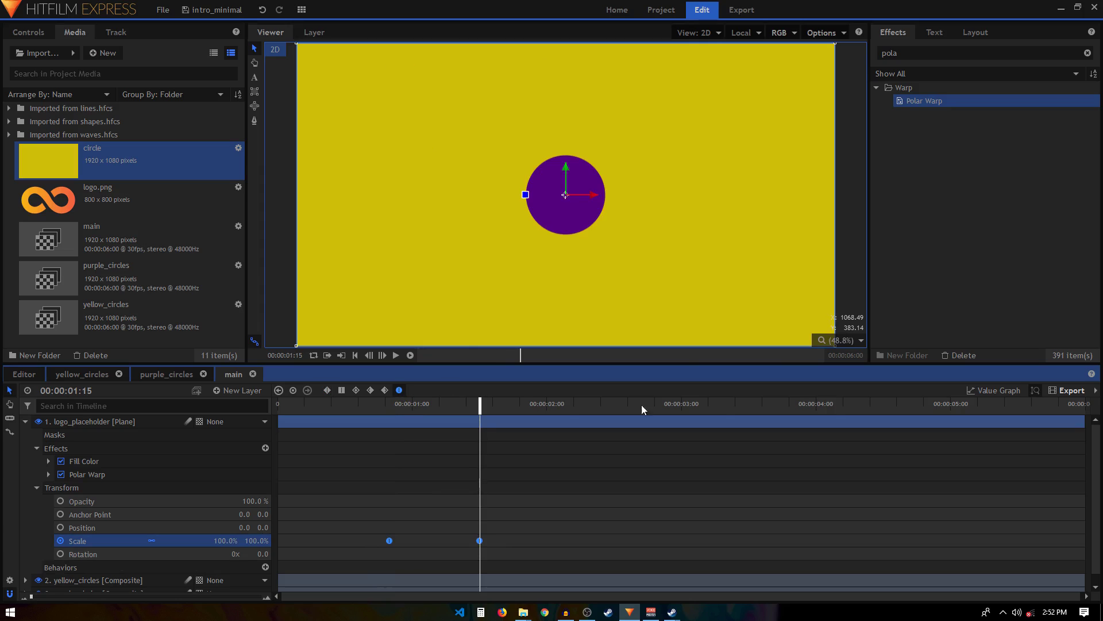
left_click(975, 390)
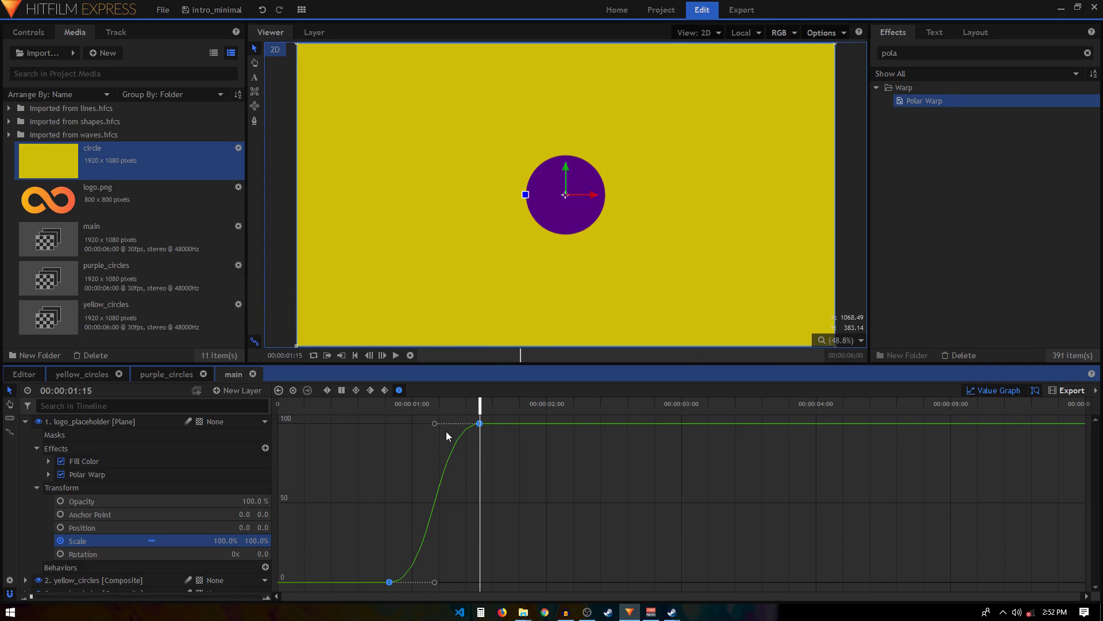
left_click_drag(431, 424, 533, 405)
left_click(362, 404)
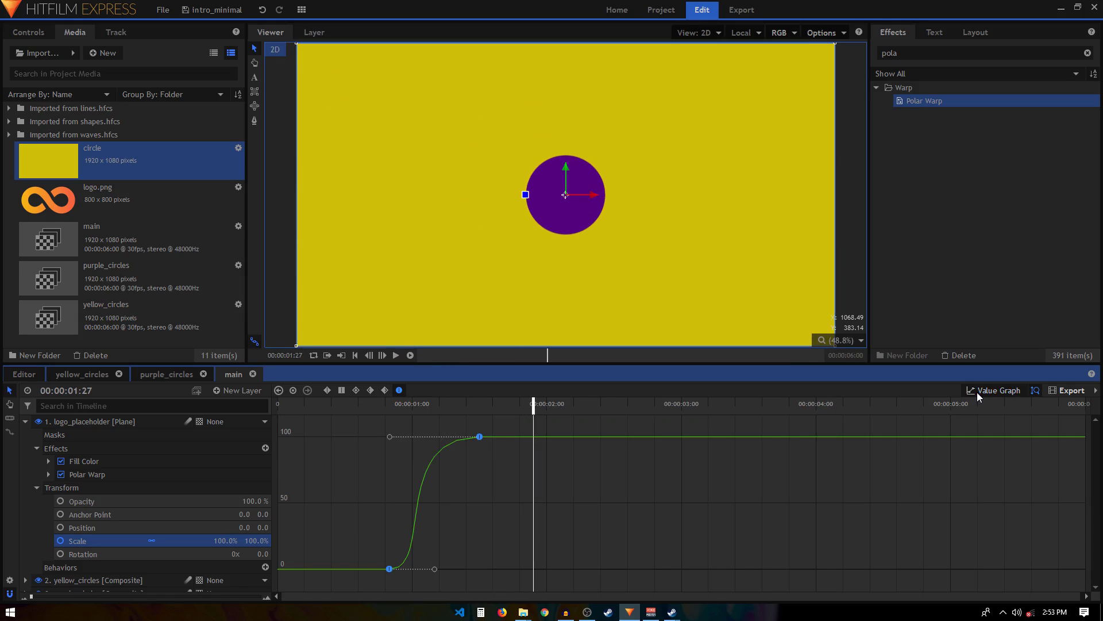
left_click(979, 393)
Step: Set the Scale keyframe of logo_placeholder at 00:00:01:15 to 105%
left_click(479, 541)
left_click(227, 541)
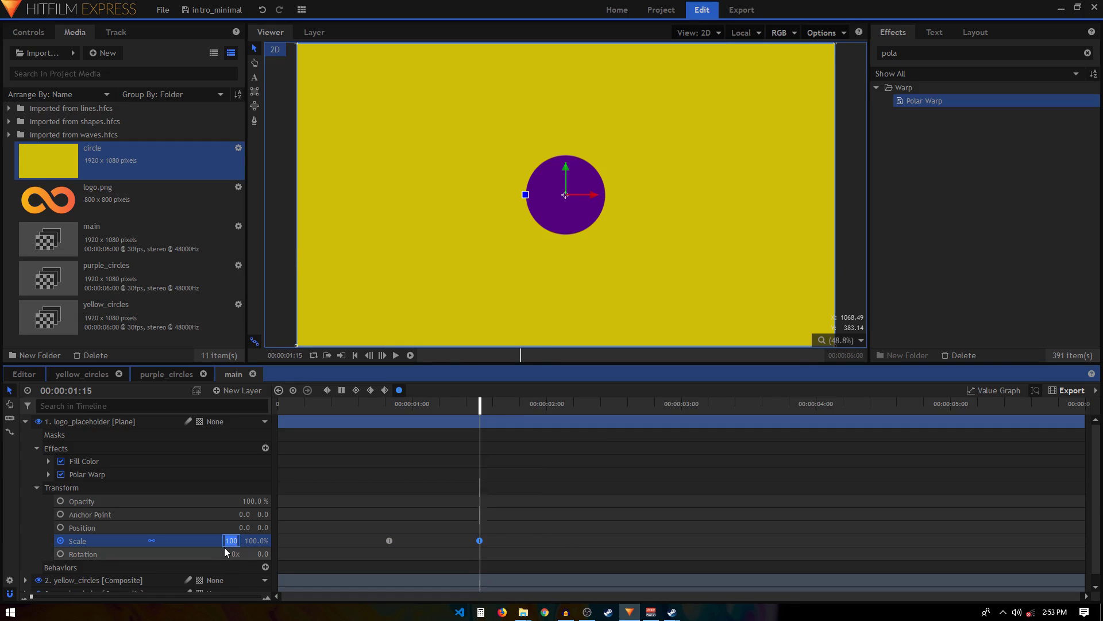
type("105")
key("Return")
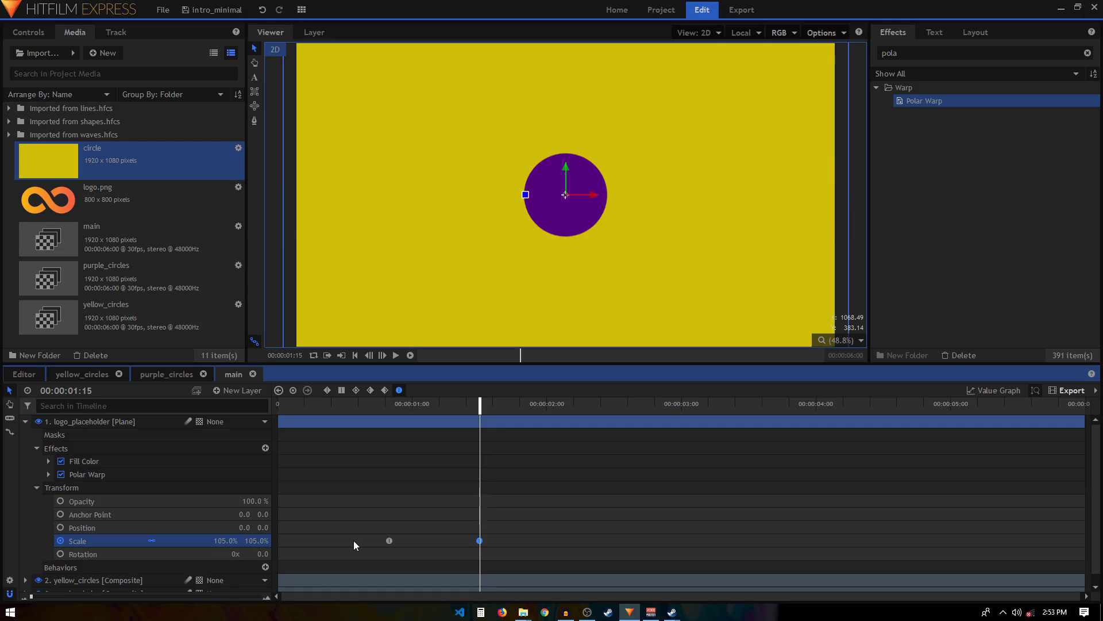
Step: Add a 100% Scale keyframe to logo_placeholder at 00:00:01:20, five frames after the overshoot
key("Right")
key("Right")
key("Right")
key("Right")
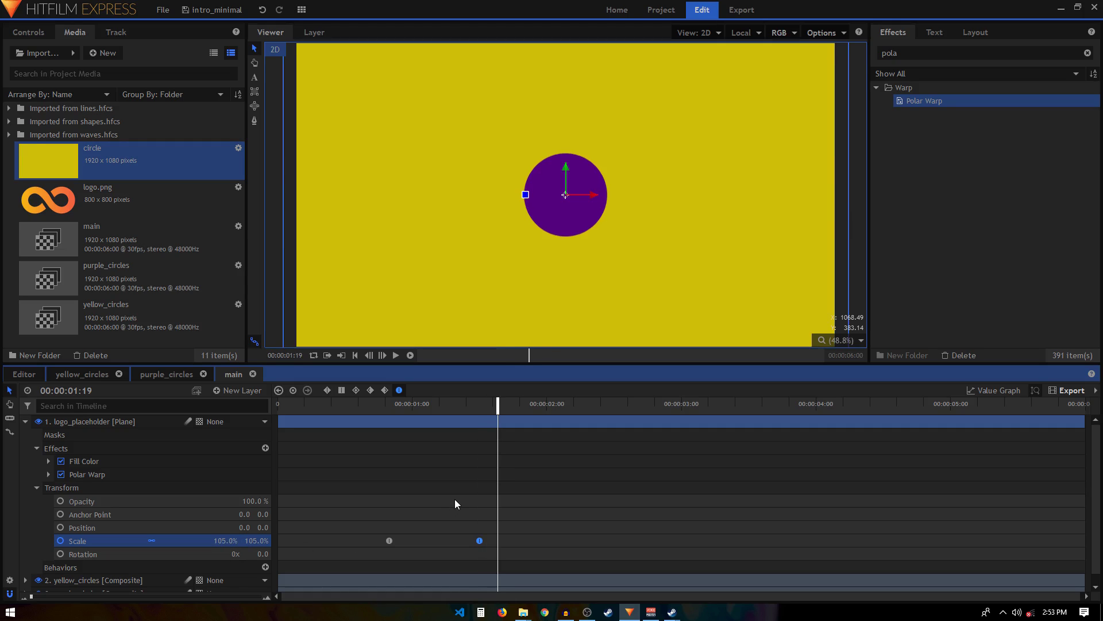
left_click(479, 540)
key("Right")
key("Right")
key("Right")
key("Right")
key("Right")
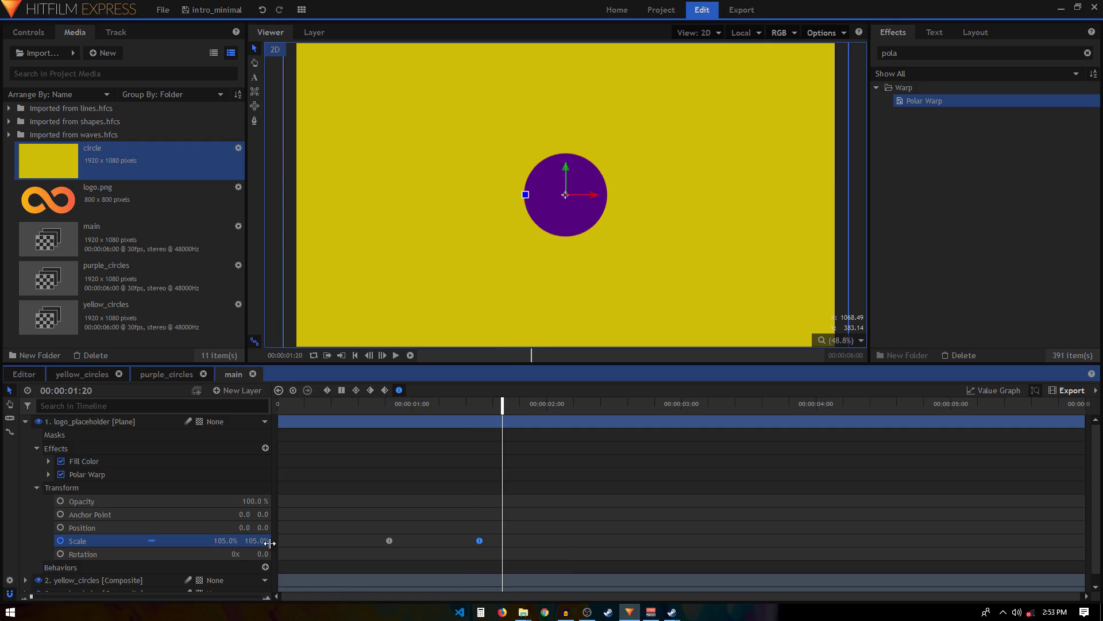
left_click(230, 540)
type("100")
key("Return")
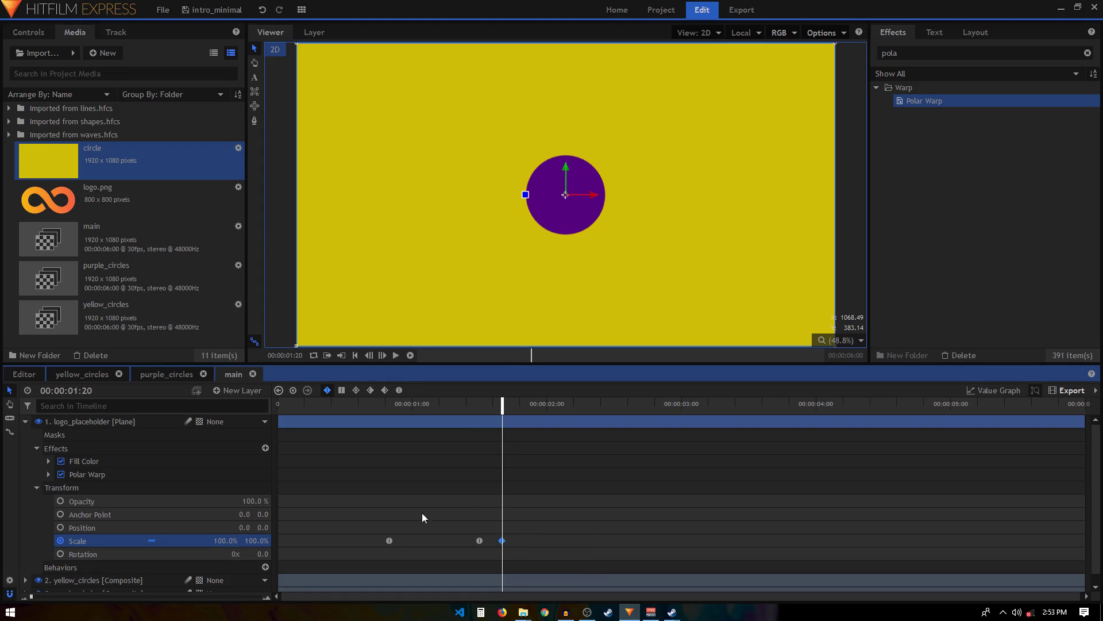
Step: Play back the logo_placeholder scale overshoot from just before 00:00:01:00
left_click(381, 403)
key("space")
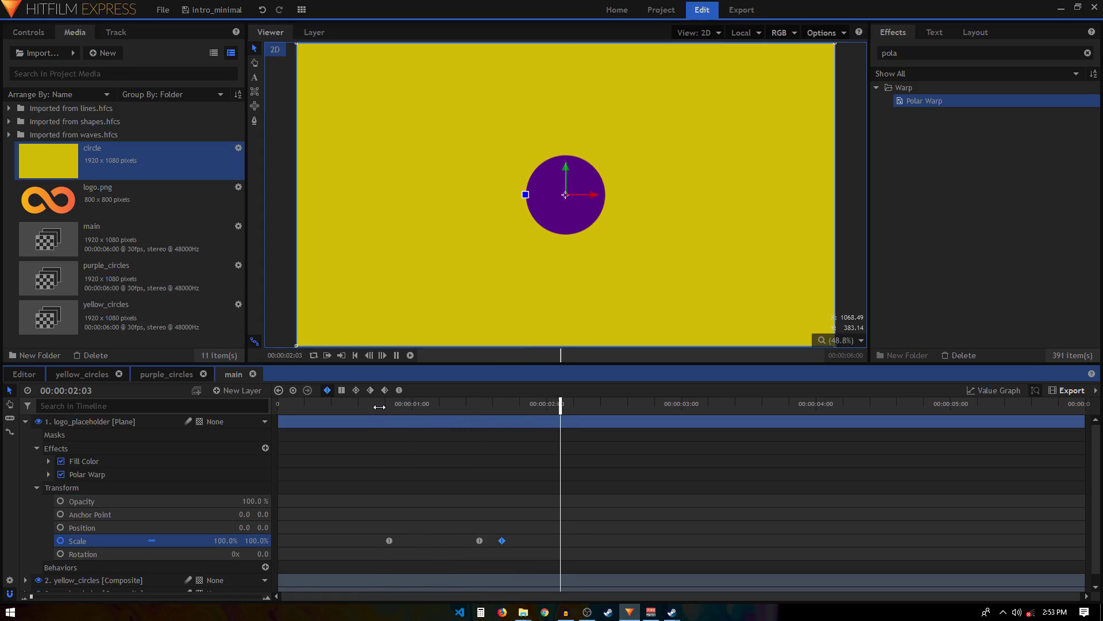
left_click(399, 405)
key("space")
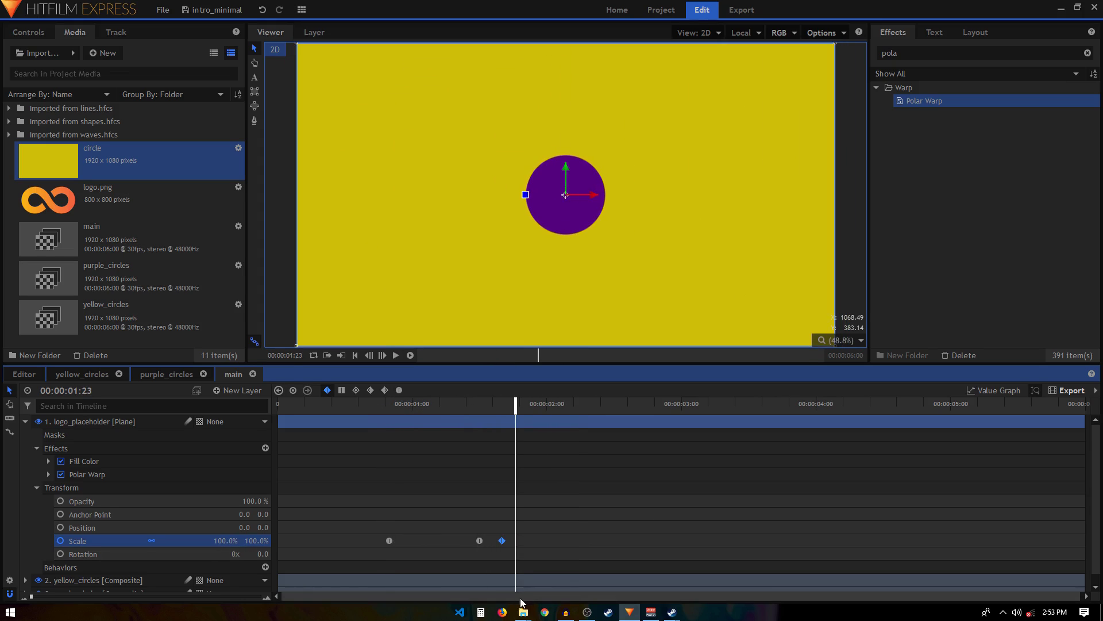
Step: Convert the last Scale keyframe to Bezier, extend its incoming handle back to the 105% keyframe's time, and play back the result
left_click(399, 392)
left_click(997, 390)
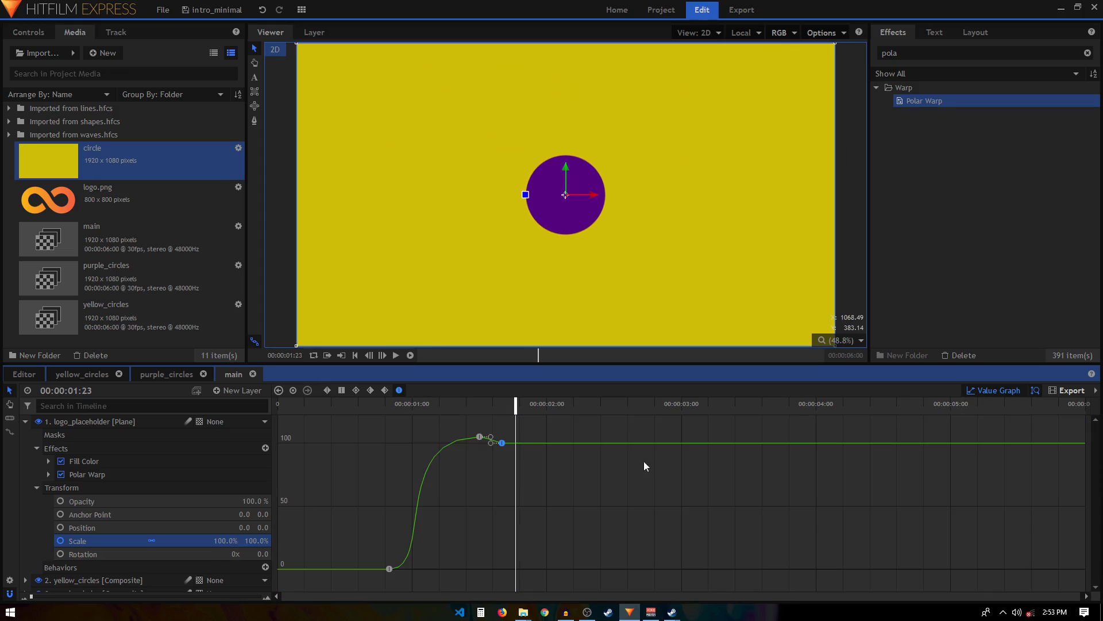
mouse_move(491, 446)
left_mouse_down()
mouse_move(419, 444)
mouse_move(480, 442)
left_mouse_up()
left_click(426, 402)
key("space")
left_click(390, 413)
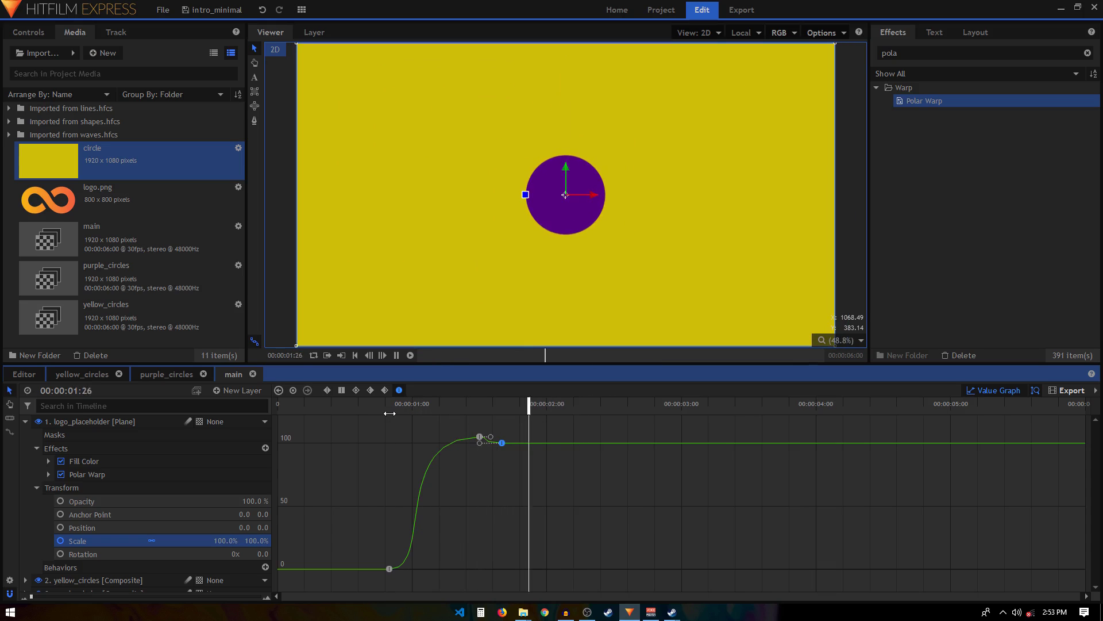
Step: Move logo.png straight down to a Y position of about -270, below the purple circle, and add a Position keyframe at 00:00:01:02
key("space")
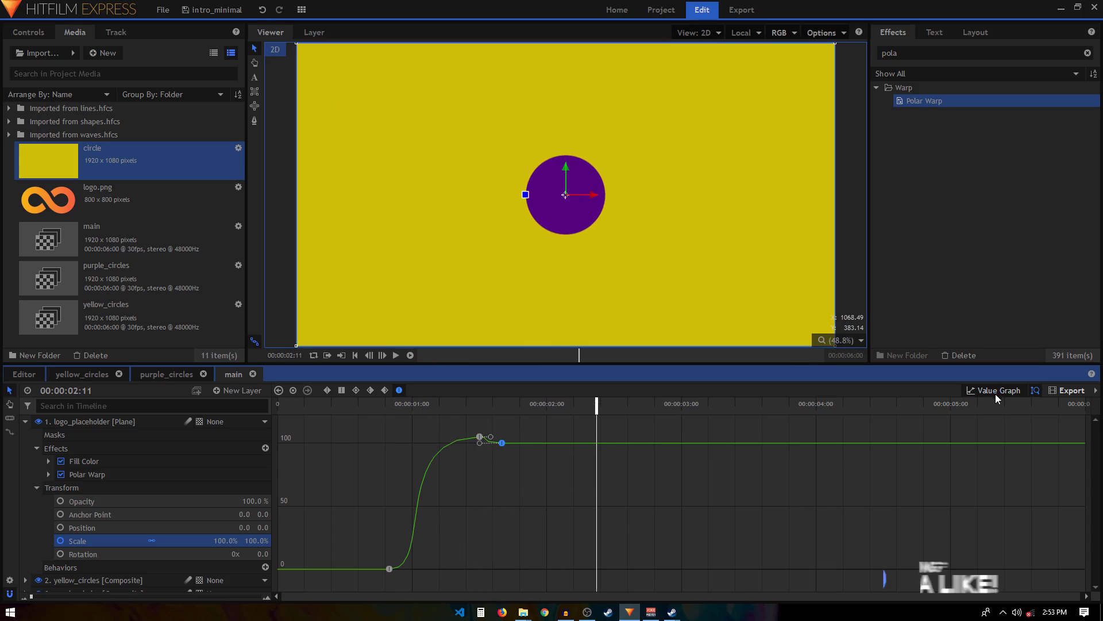
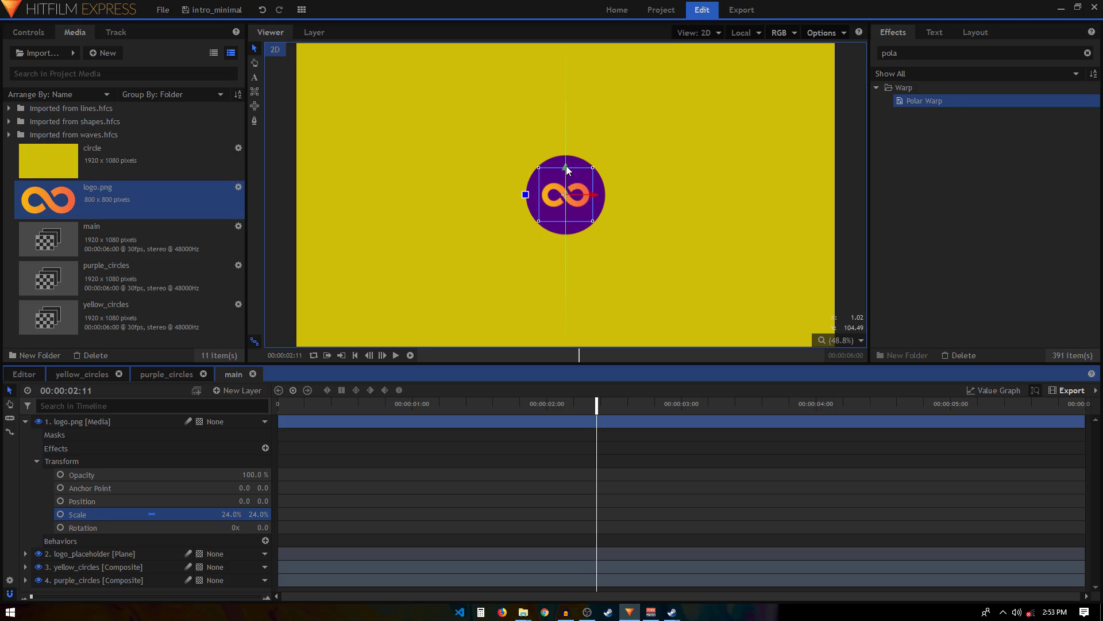
left_click_drag(567, 166, 563, 241)
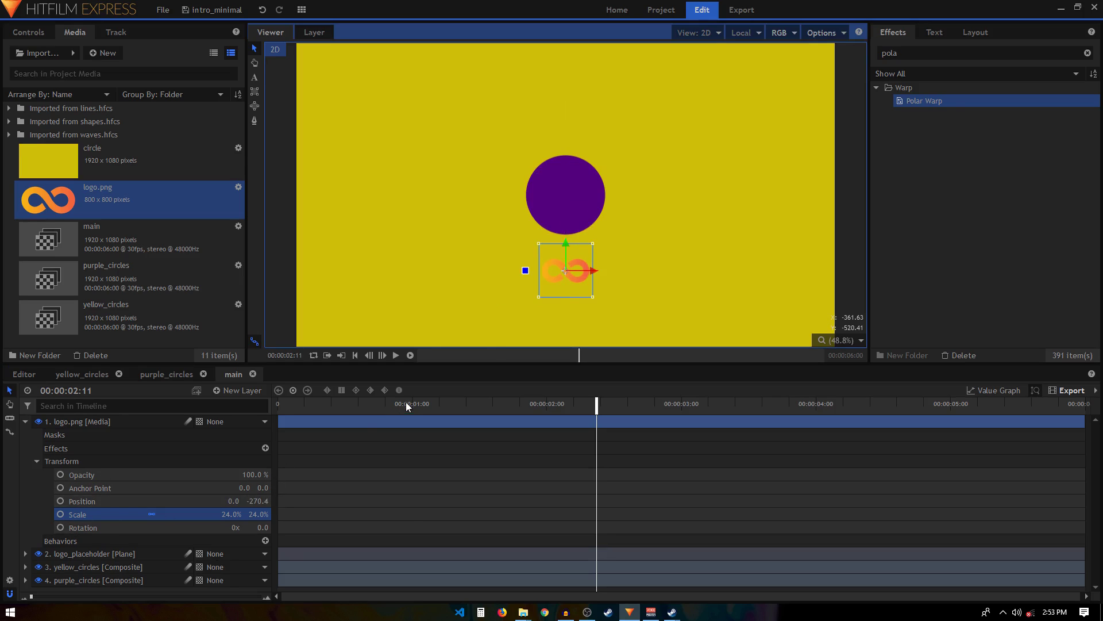
mouse_move(408, 403)
left_mouse_down()
mouse_move(438, 411)
mouse_move(418, 420)
left_mouse_up()
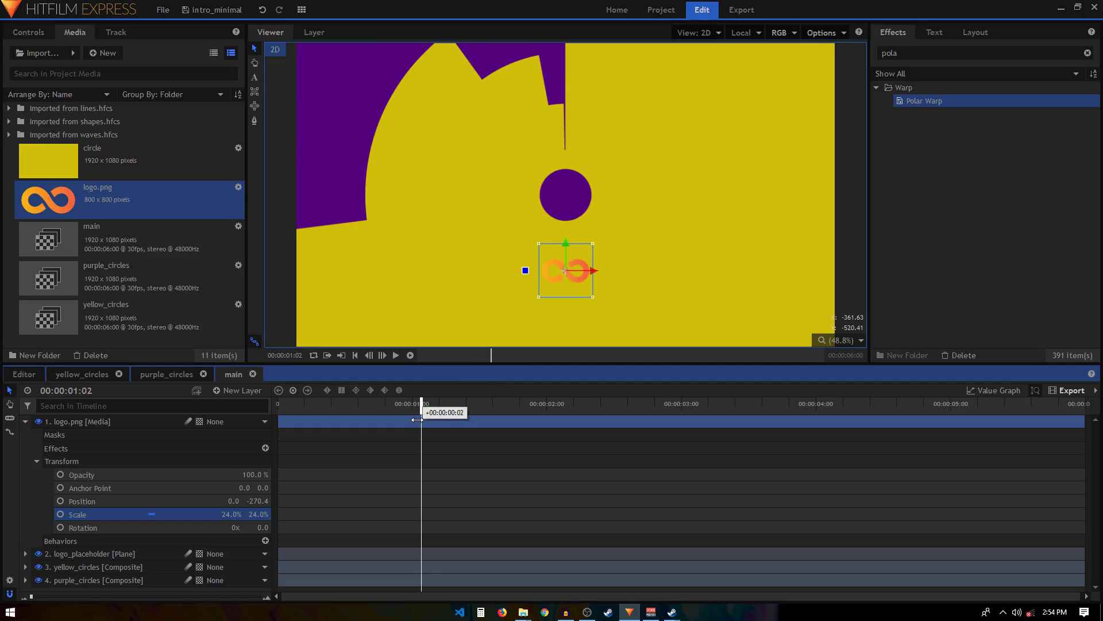
left_click(60, 513)
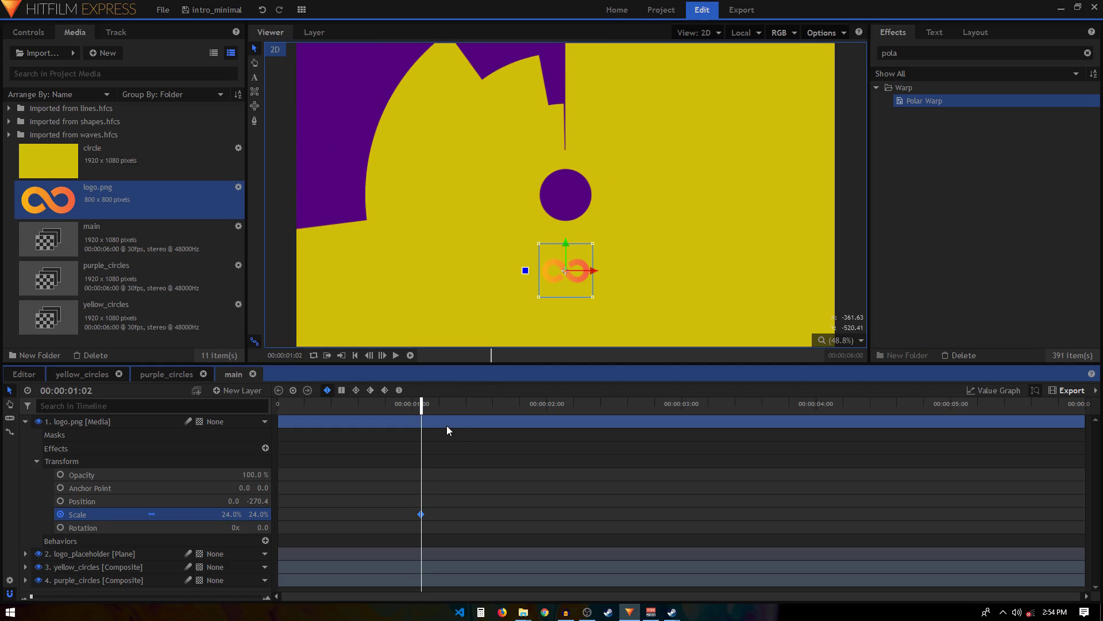
left_click(61, 501)
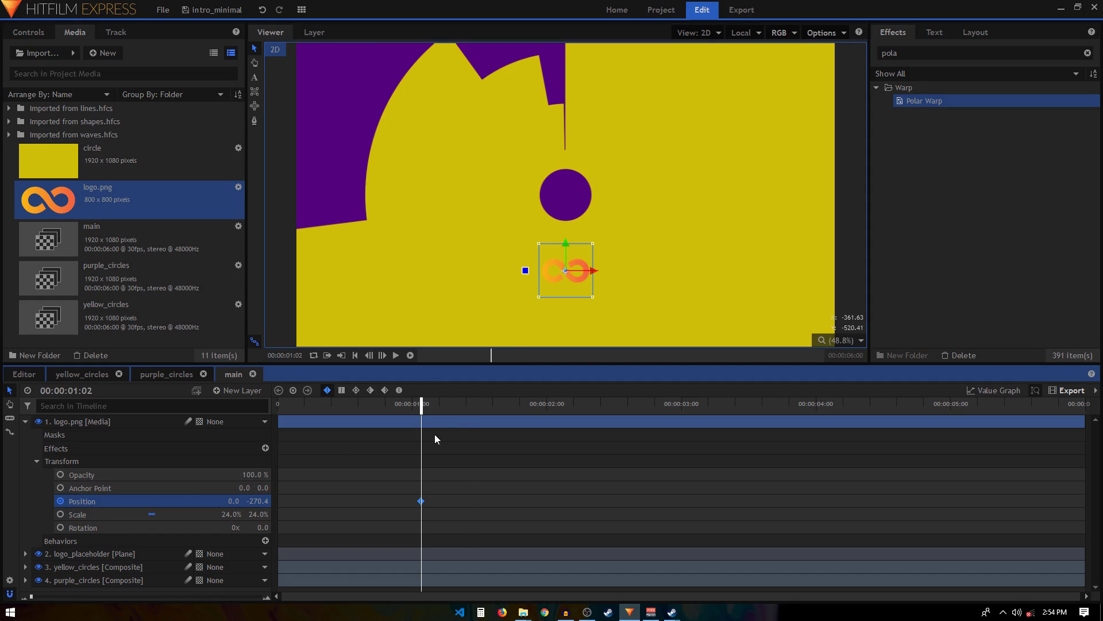
Step: Add a Position keyframe to logo.png at 00:00:01:12 with the Y value raised to 56
key("space")
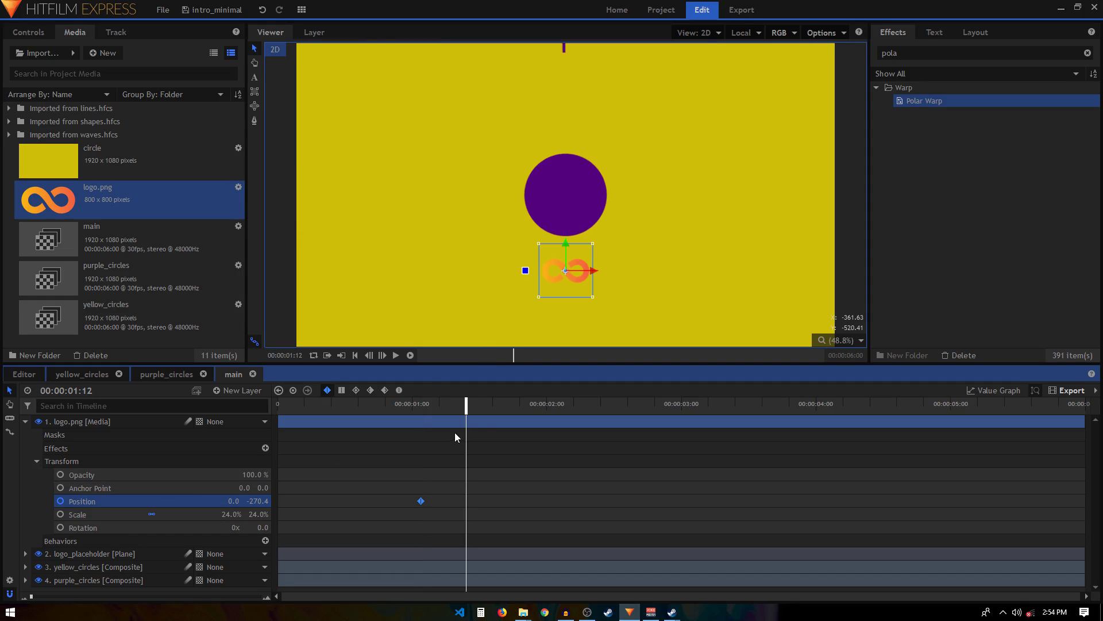
left_click(257, 501)
type("0")
key("Return")
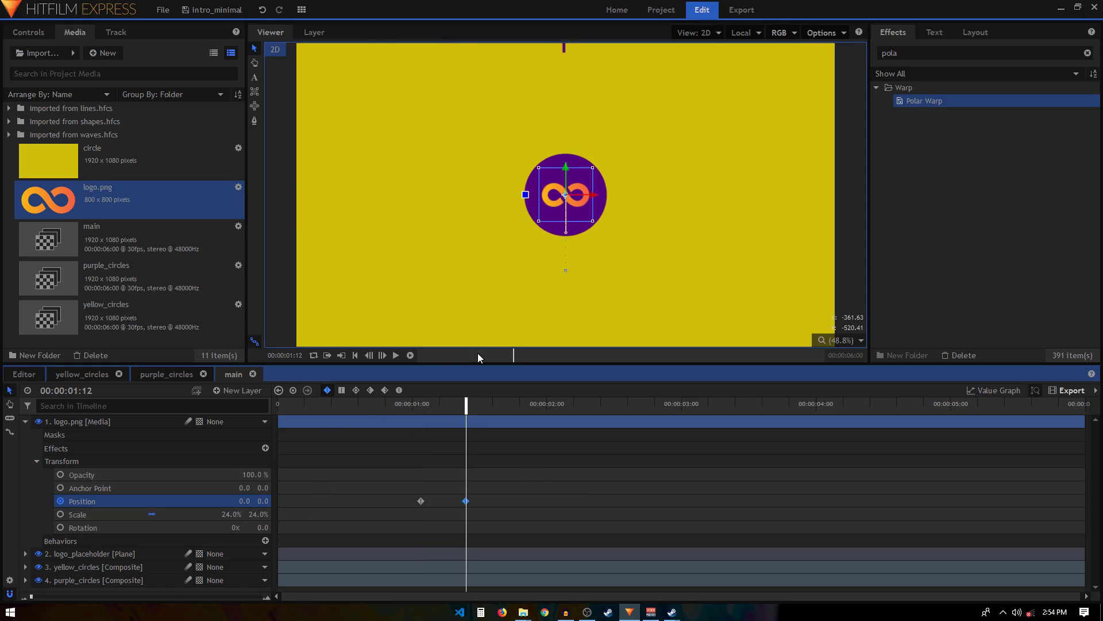
left_click_drag(263, 501, 295, 502)
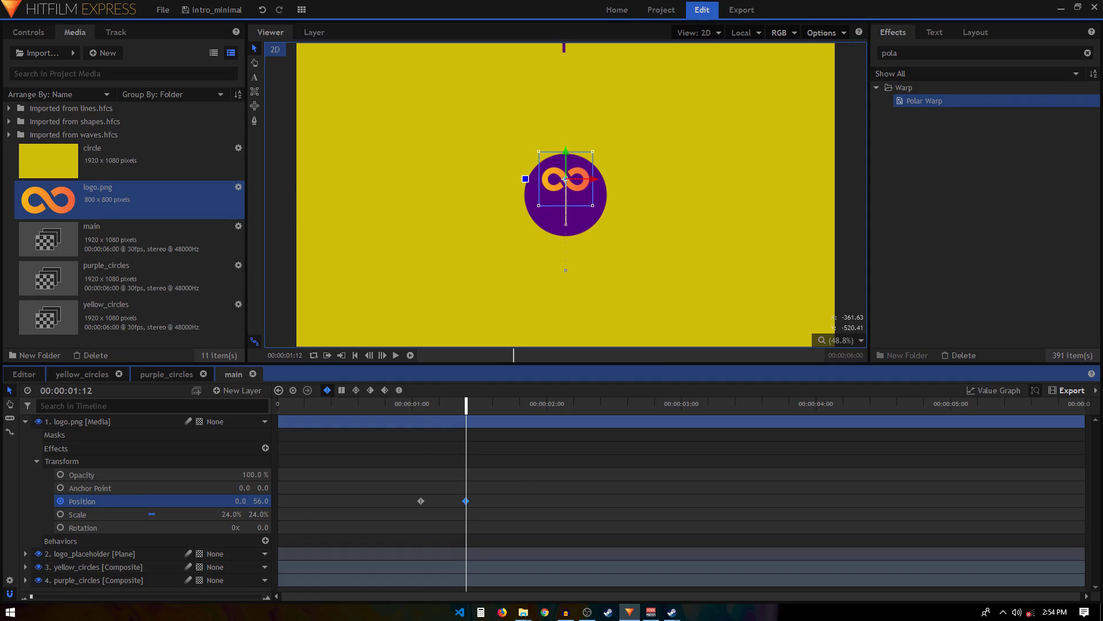
Step: Add a Position keyframe to logo.png at 00:00:01:17 with Y set to 0, five frames after the overshoot
key("Right")
key("Right")
key("Right")
key("Right")
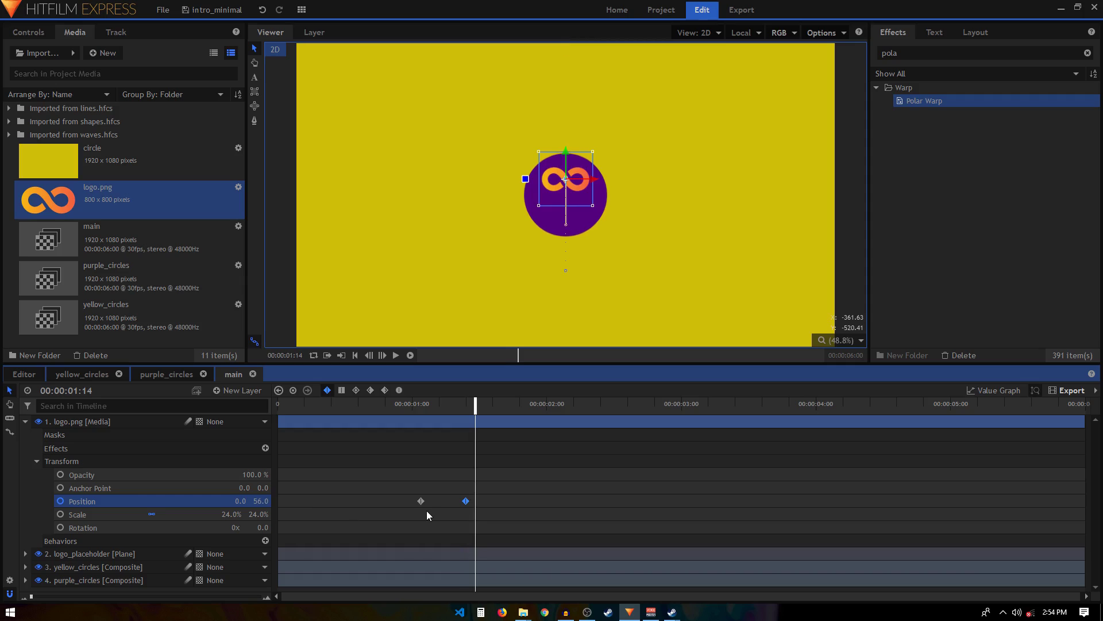
key("Right")
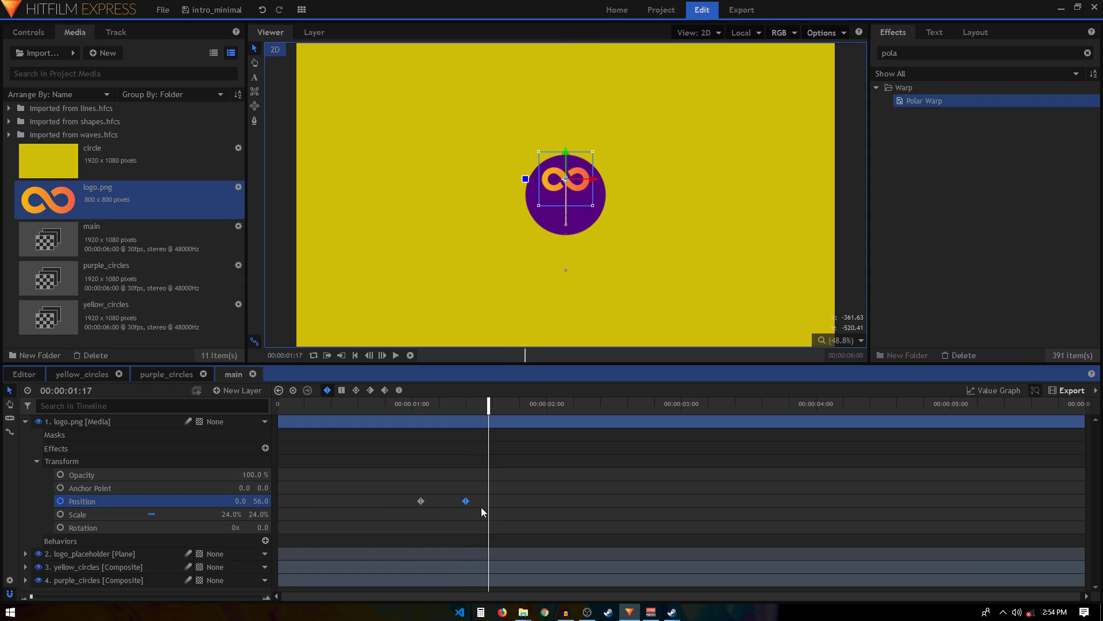
left_click(260, 502)
type("0")
key("Return")
Step: Convert all three Position keyframes of logo.png to Bezier and play back the logo's rise
left_click_drag(504, 495, 397, 509)
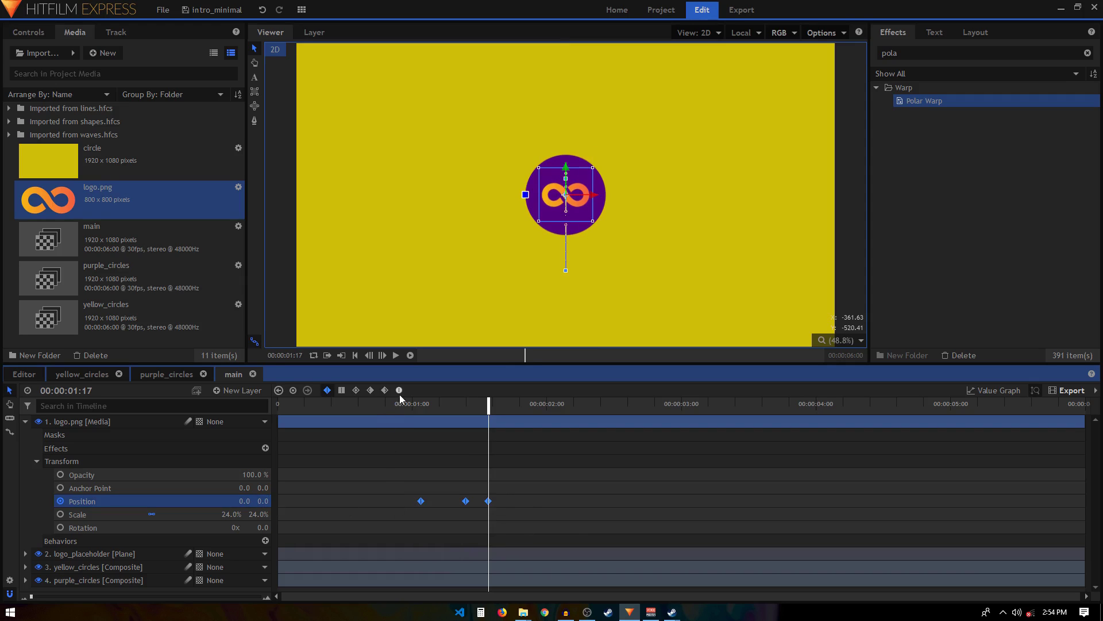
left_click(399, 390)
left_click(395, 411)
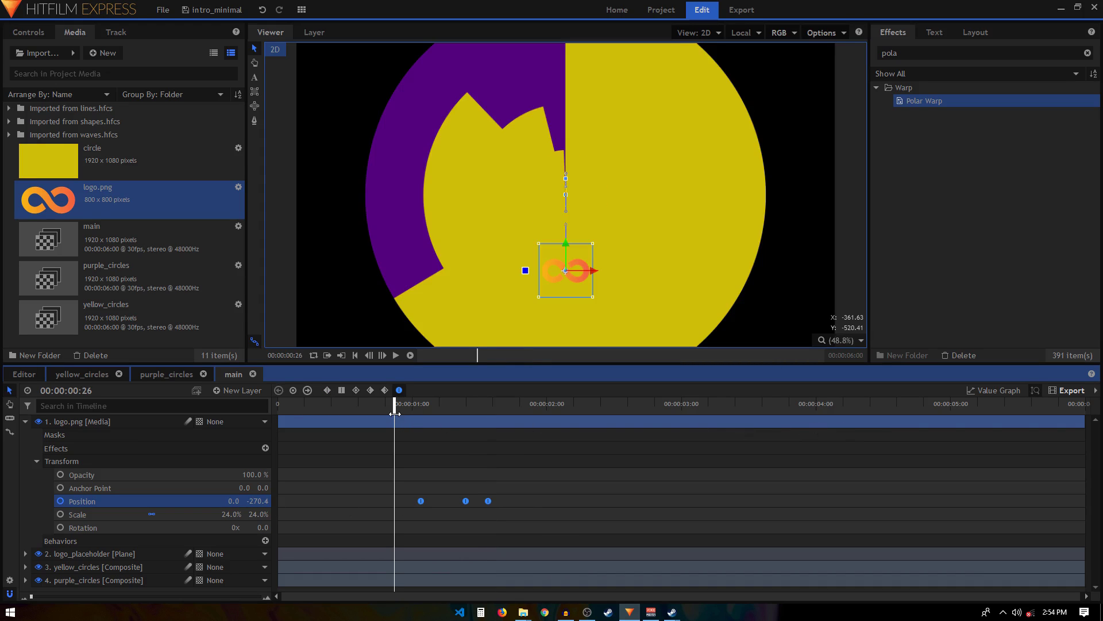
key("space")
left_click(395, 411)
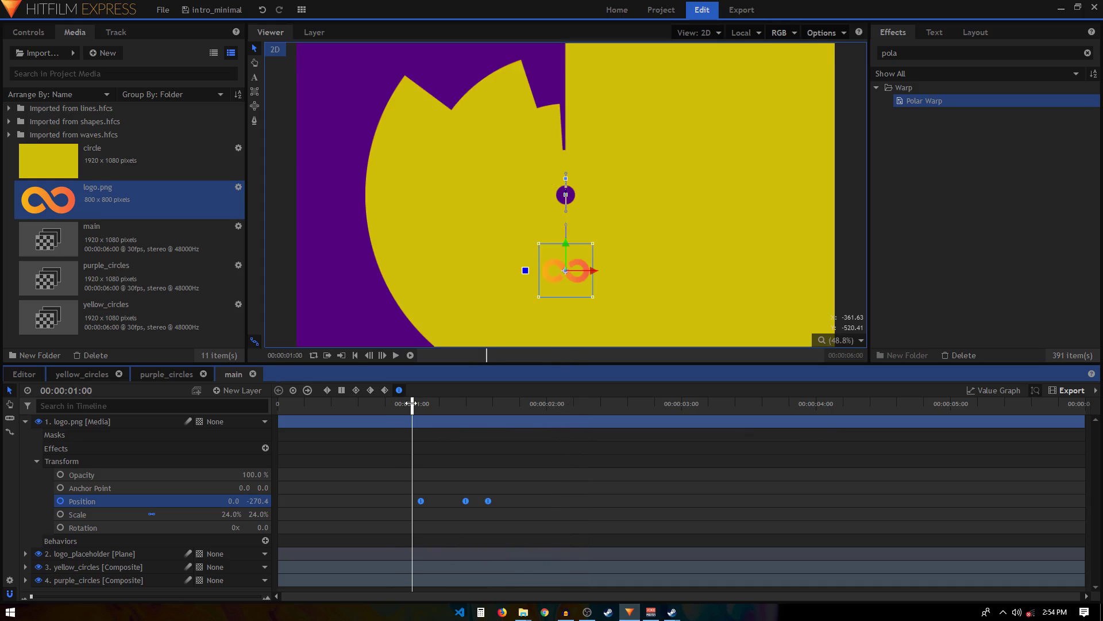
key("space")
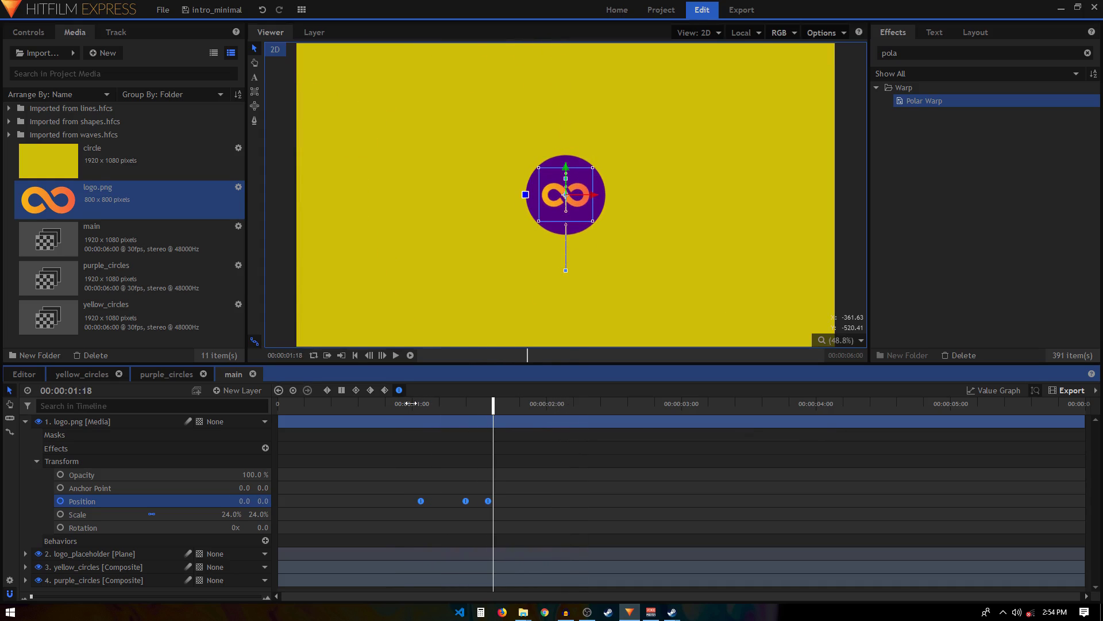
Step: Shift the last two Position keyframes ten frames later, with the overshoot at 00:00:01:22, and play back the motion
left_click(465, 501)
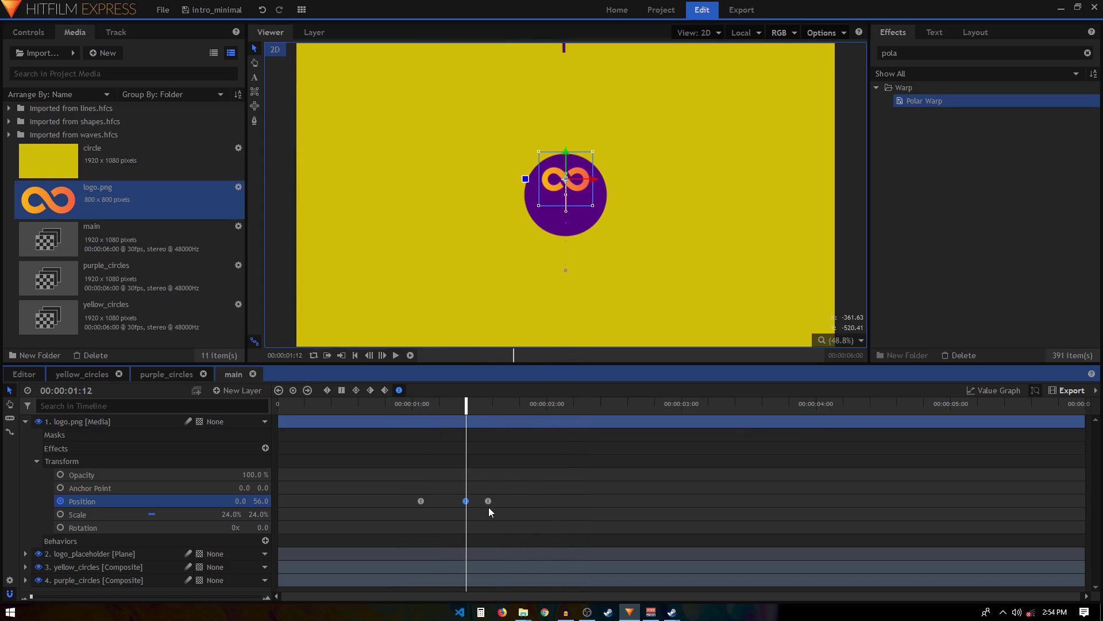
key("shift+Right")
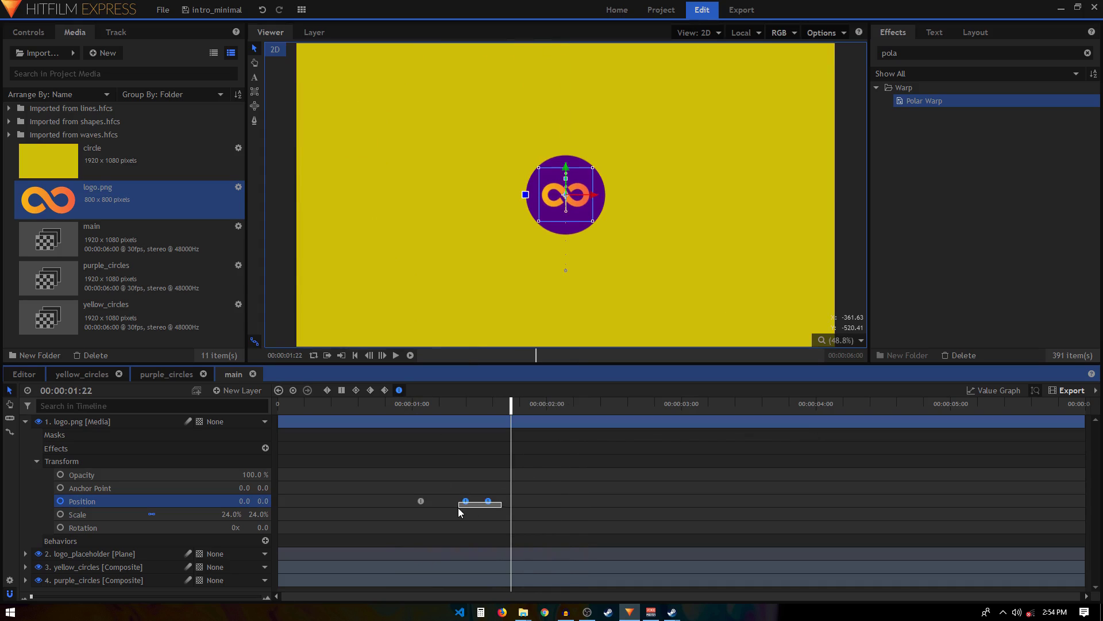
left_click_drag(463, 500, 511, 501)
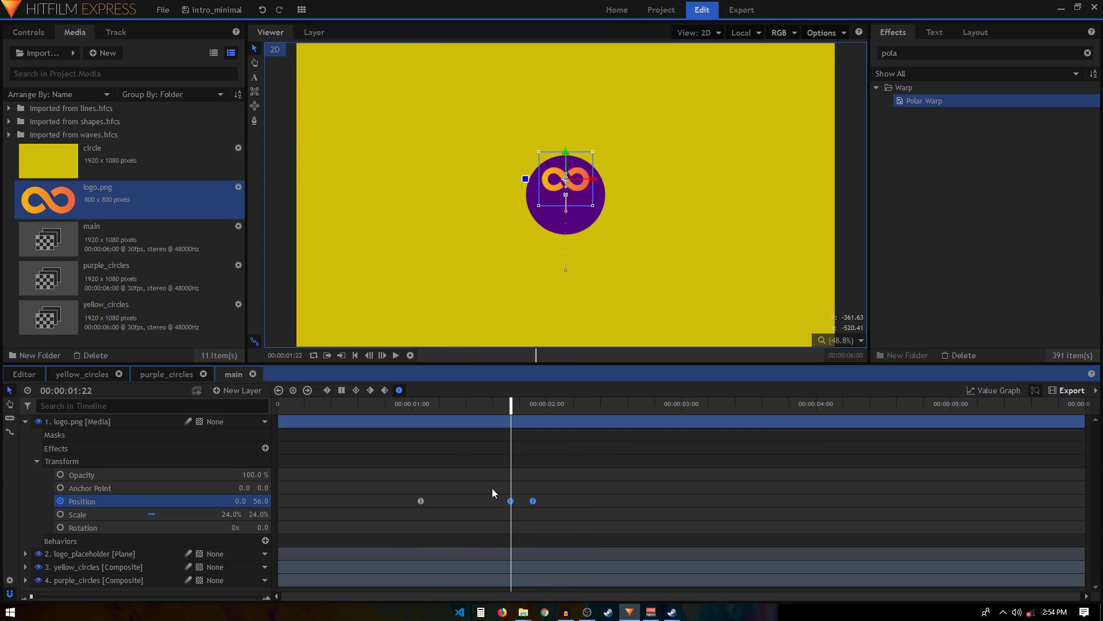
left_click(417, 405)
key("space")
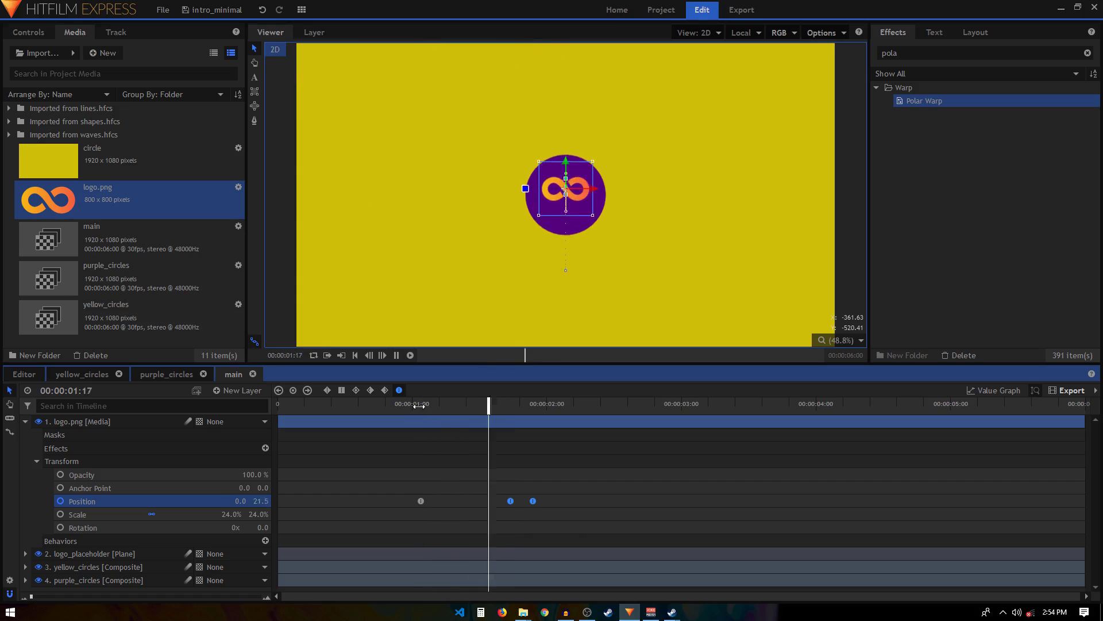
left_click_drag(419, 405, 503, 405)
Step: Show the Position value graph and extend the overshoot keyframe's incoming Y handle back to the first keyframe's time
left_click_drag(575, 505, 396, 501)
key("ctrl+z")
left_click(995, 390)
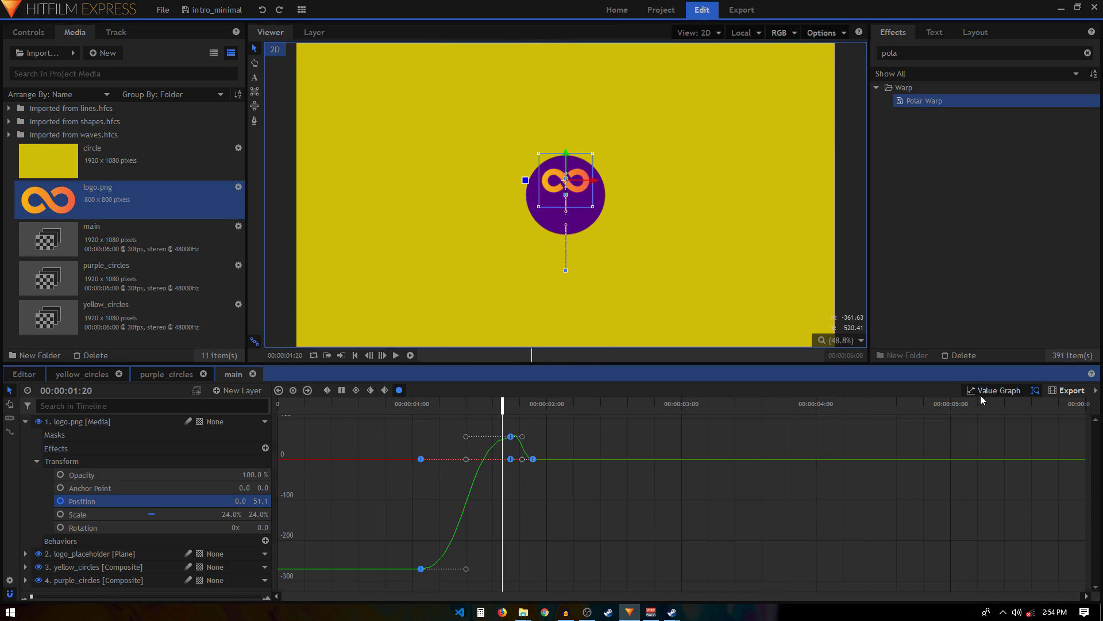
left_click(510, 437)
left_click_drag(467, 437, 394, 435)
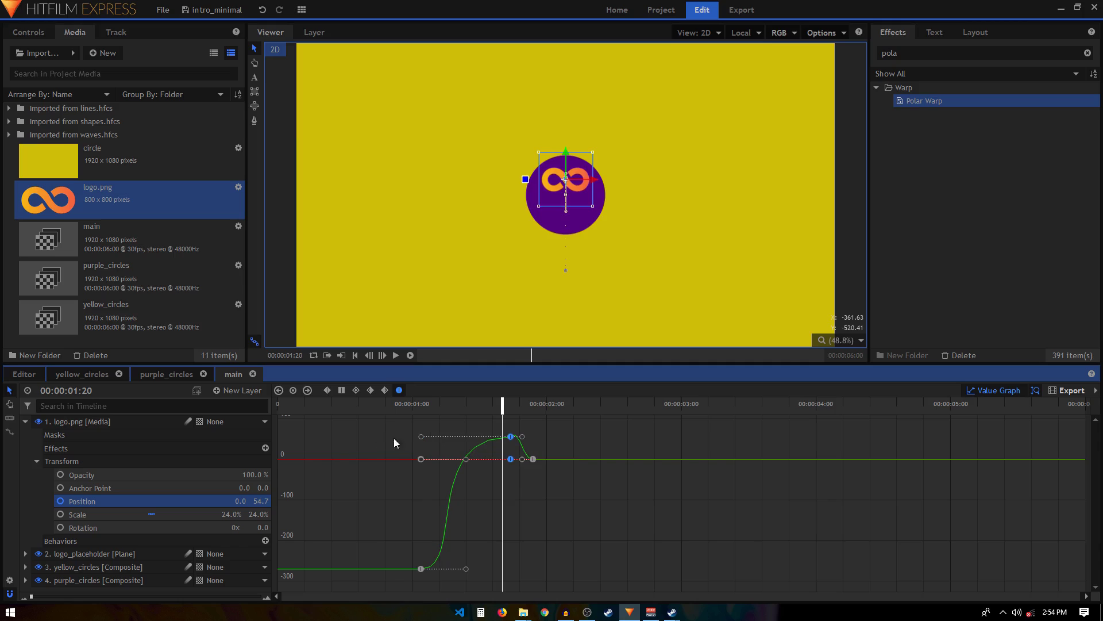
Step: Extend the last Position keyframe's incoming handle back to the overshoot keyframe's time and play back the logo's movement
left_click(532, 459)
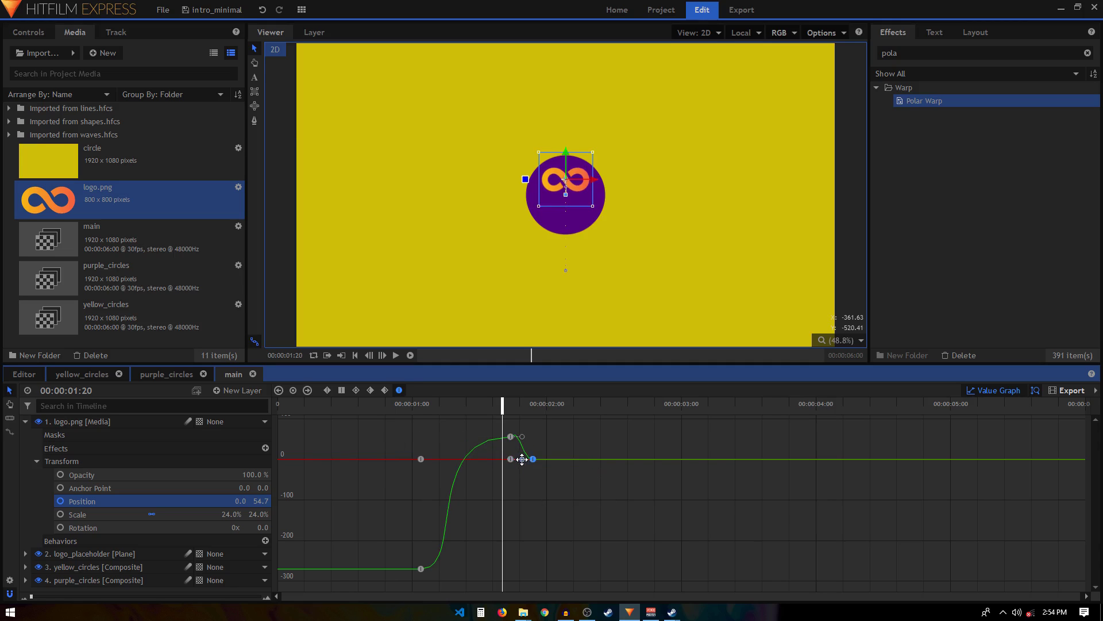
left_click(436, 409)
key("space")
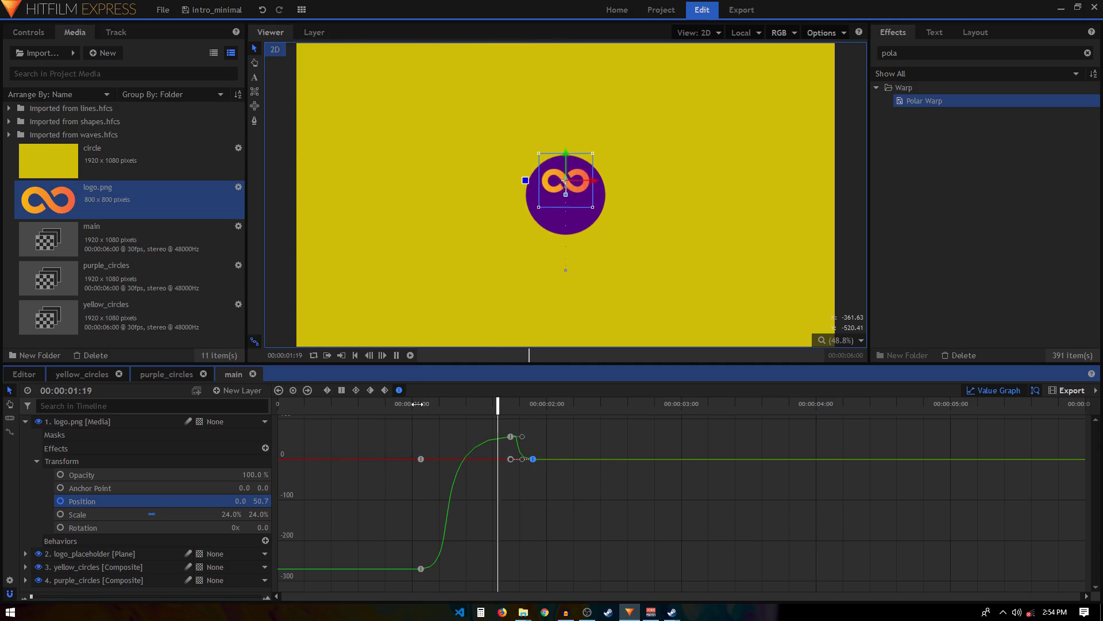
key("space")
left_click(418, 408)
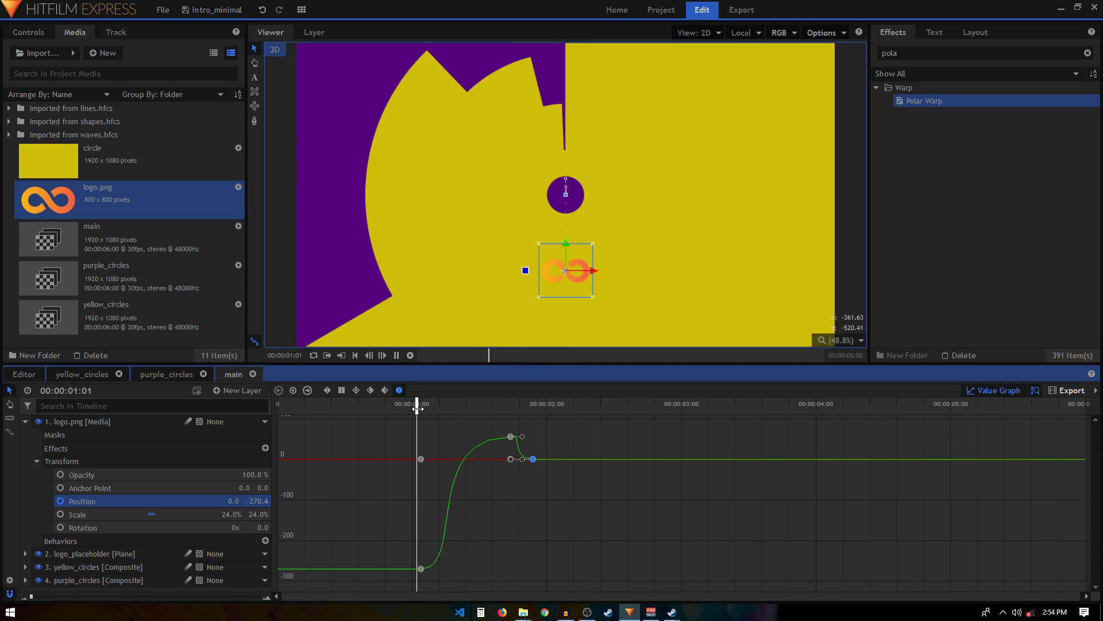
key("space")
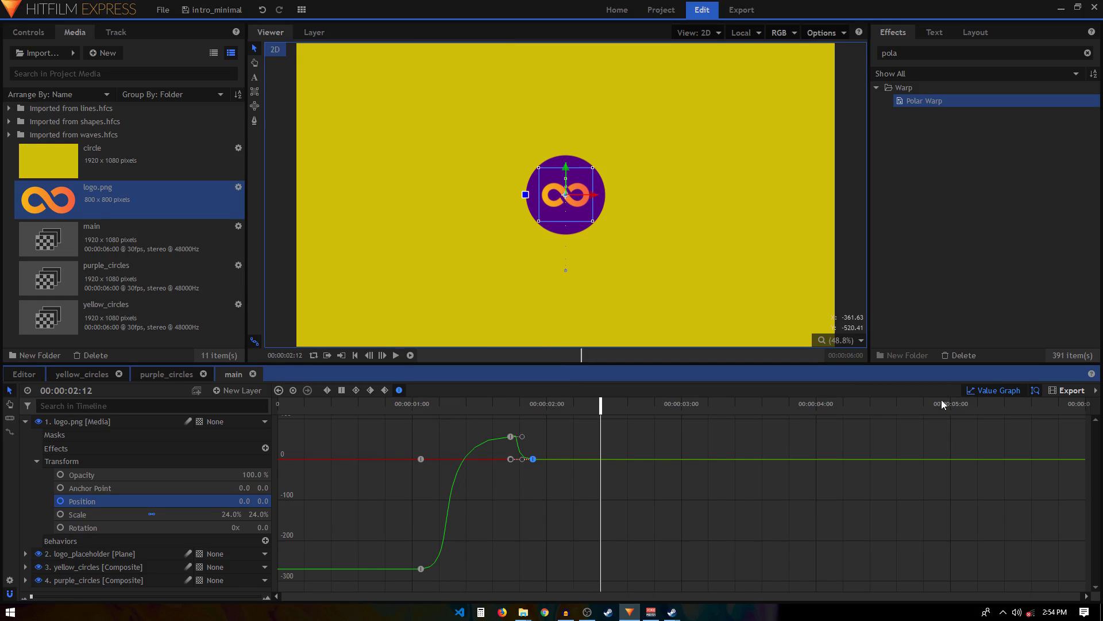
Step: Try extending the overshoot keyframe's outgoing handle toward the last Position keyframe, play it back, and undo the change
left_click(545, 470)
left_click(532, 459)
left_click(510, 458)
left_click_drag(520, 437, 528, 437)
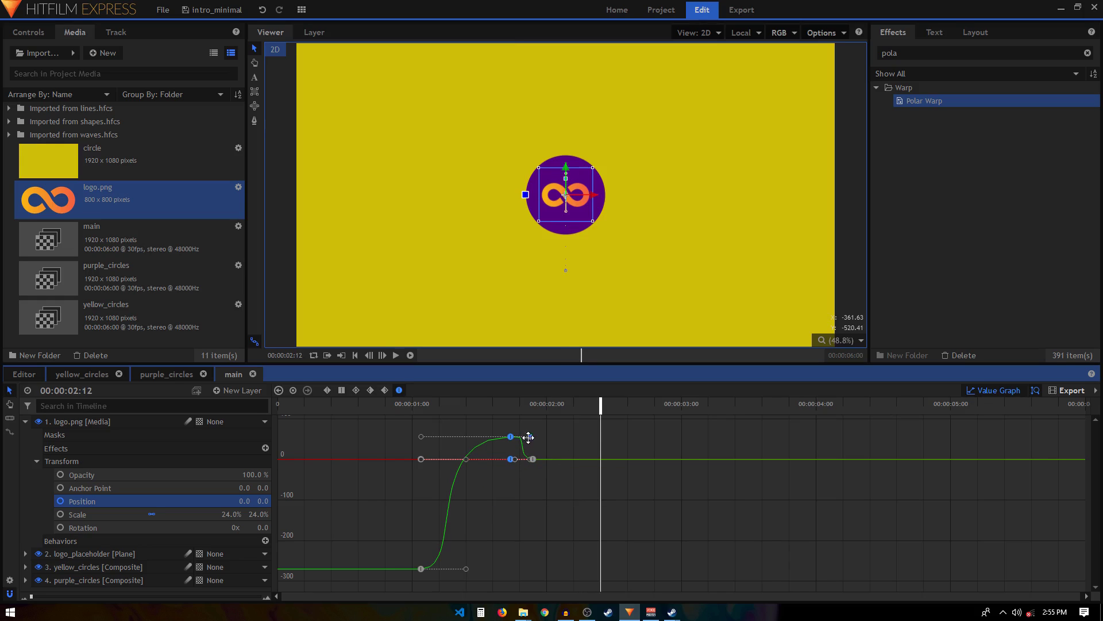
key("space")
key("space")
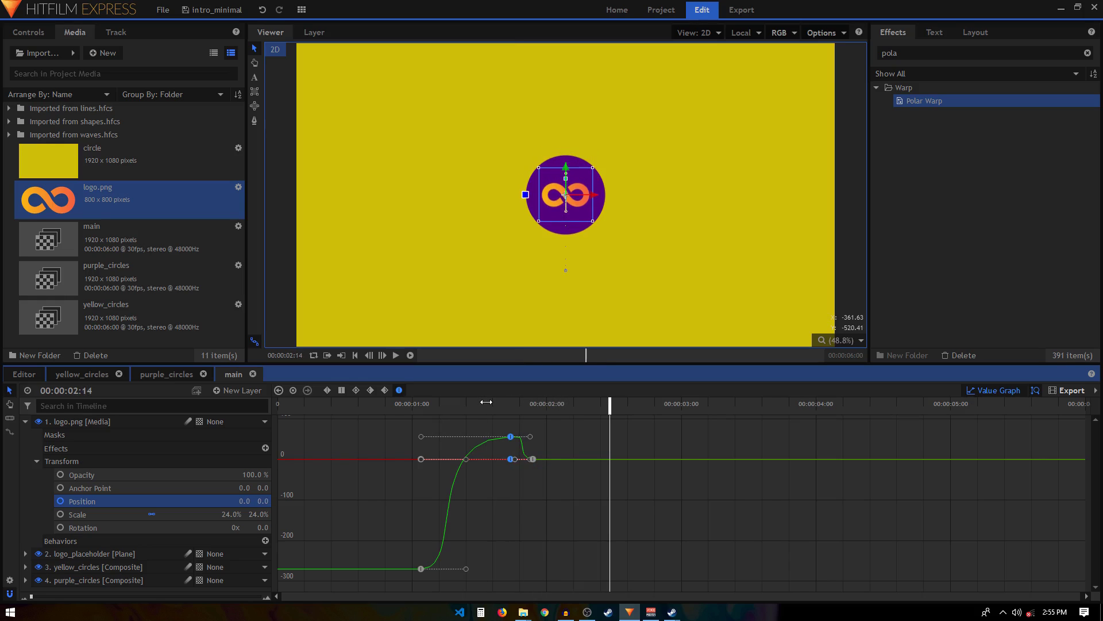
key("ctrl+z")
Step: Change the last Position keyframe to smooth interpolation and play back the logo settling into the circle
left_click(534, 459)
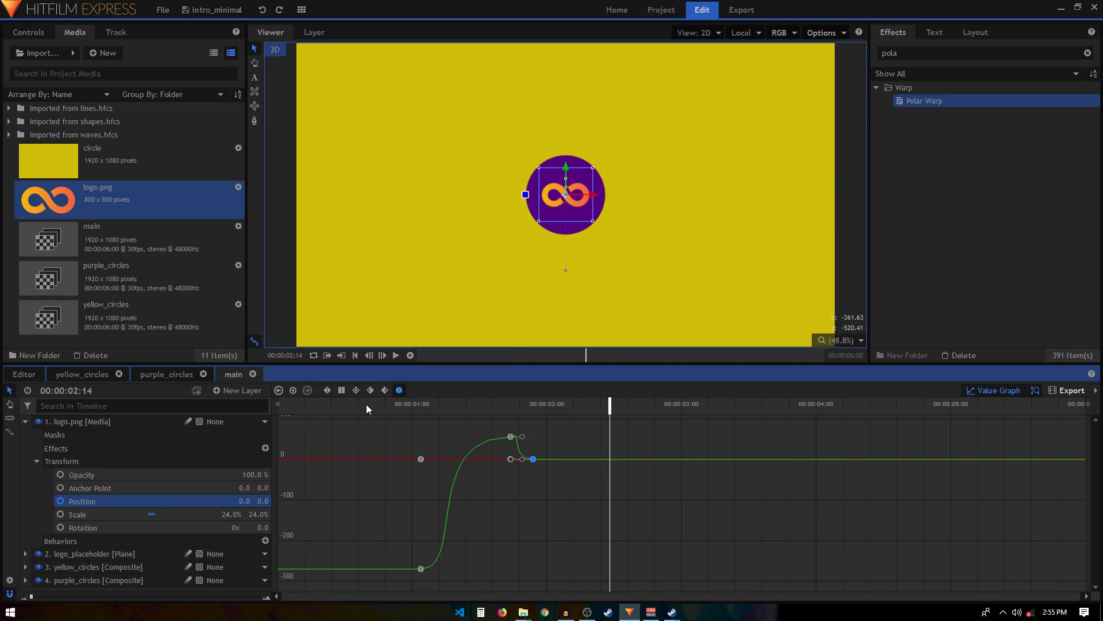
left_click(356, 391)
left_click(453, 404)
key("space")
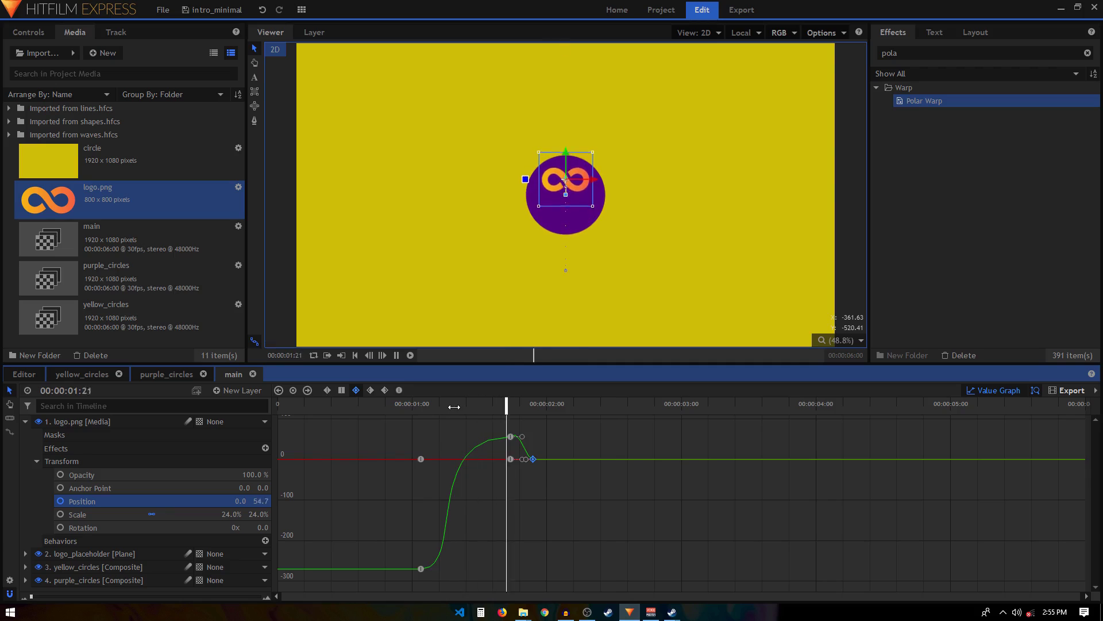
key("space")
Step: Close the value graph and play back the logo and circle animation from 00:00:00:29
left_click(994, 390)
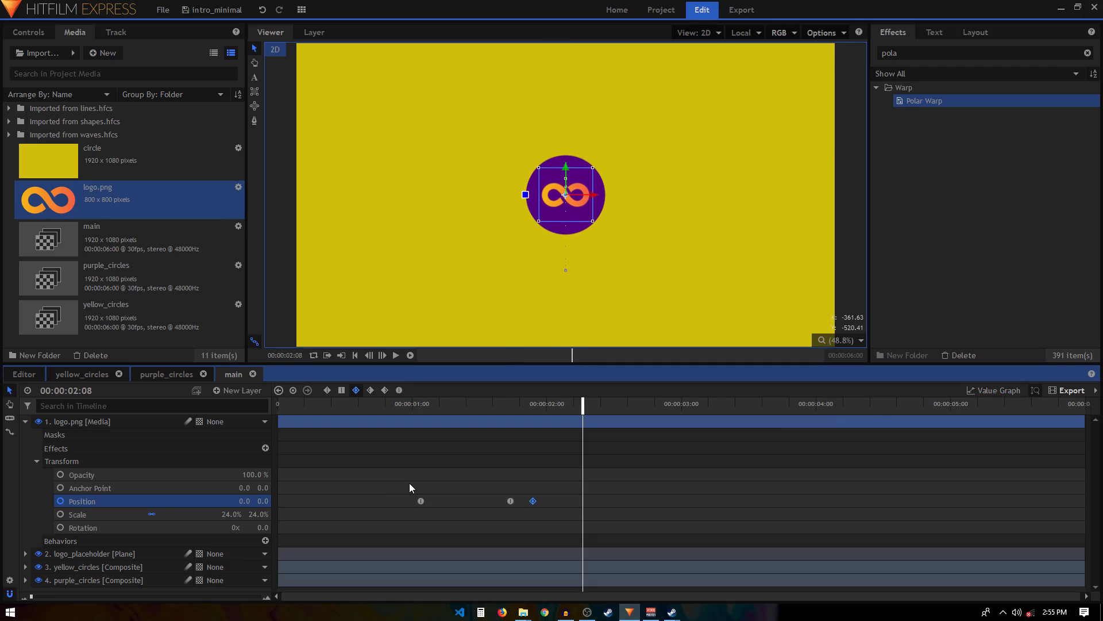
left_click(408, 404)
key("space")
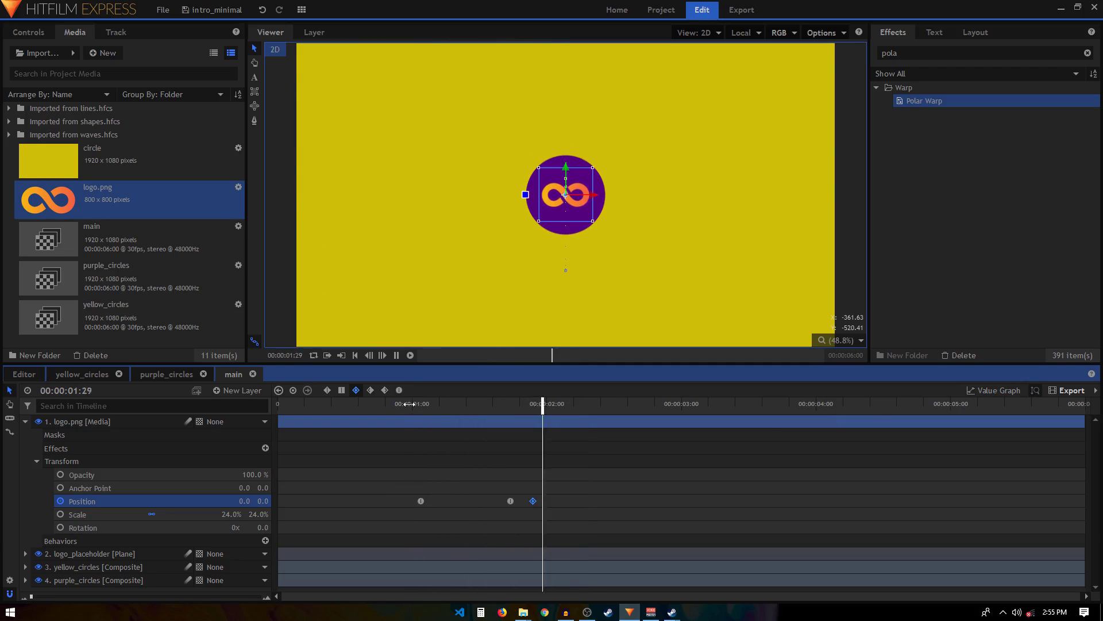
key("space")
left_click(408, 404)
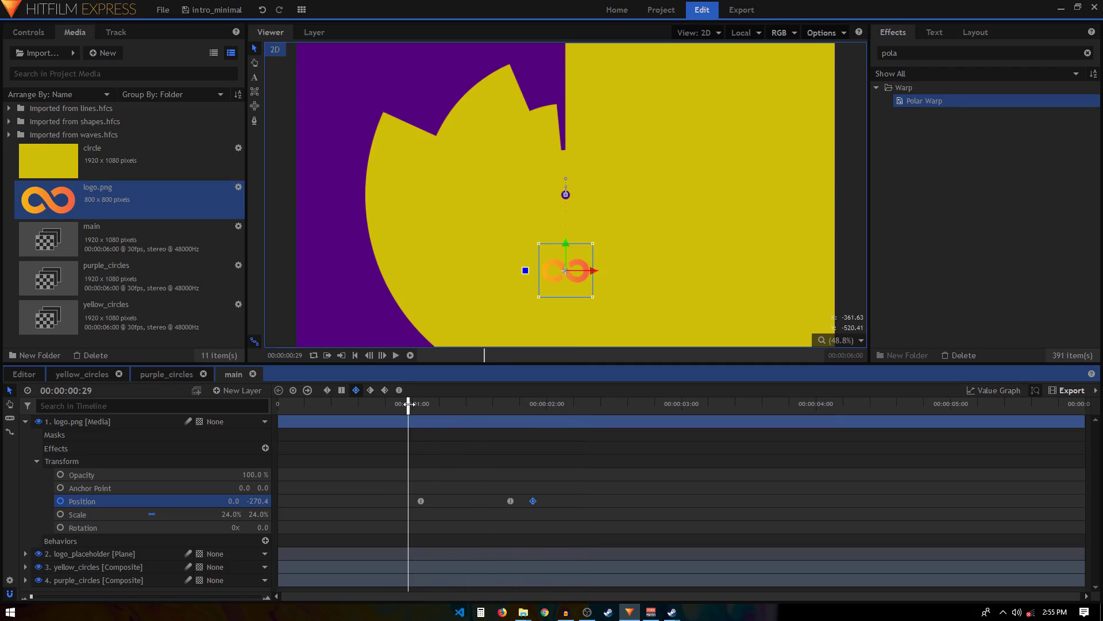
key("space")
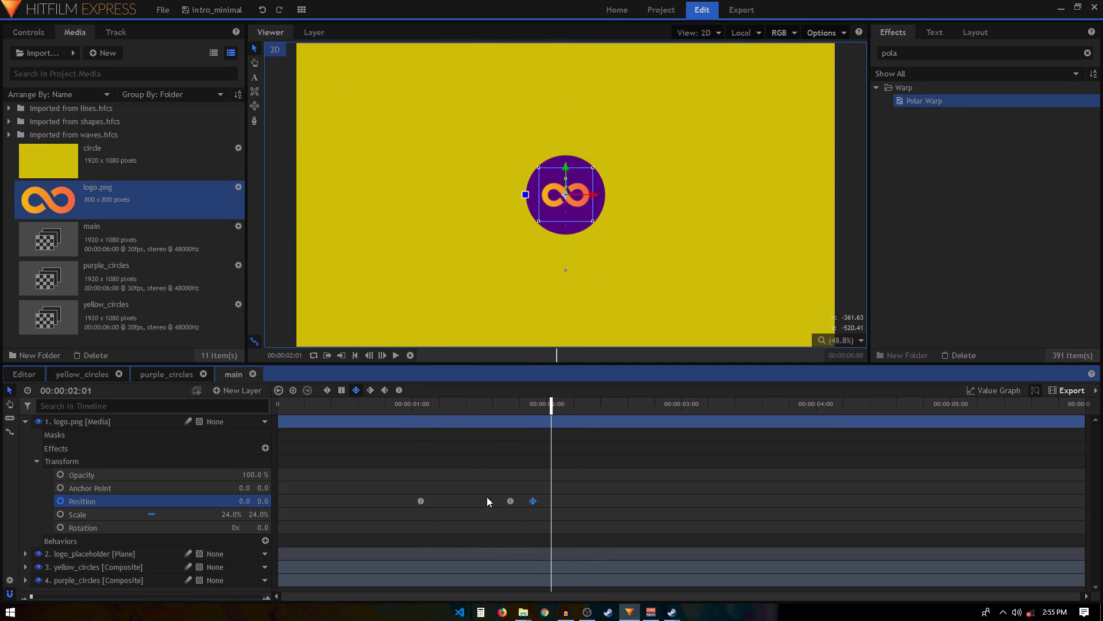
Step: Shift all three Position keyframes of logo.png about two frames earlier together
left_click_drag(553, 493, 416, 504)
left_click(404, 407)
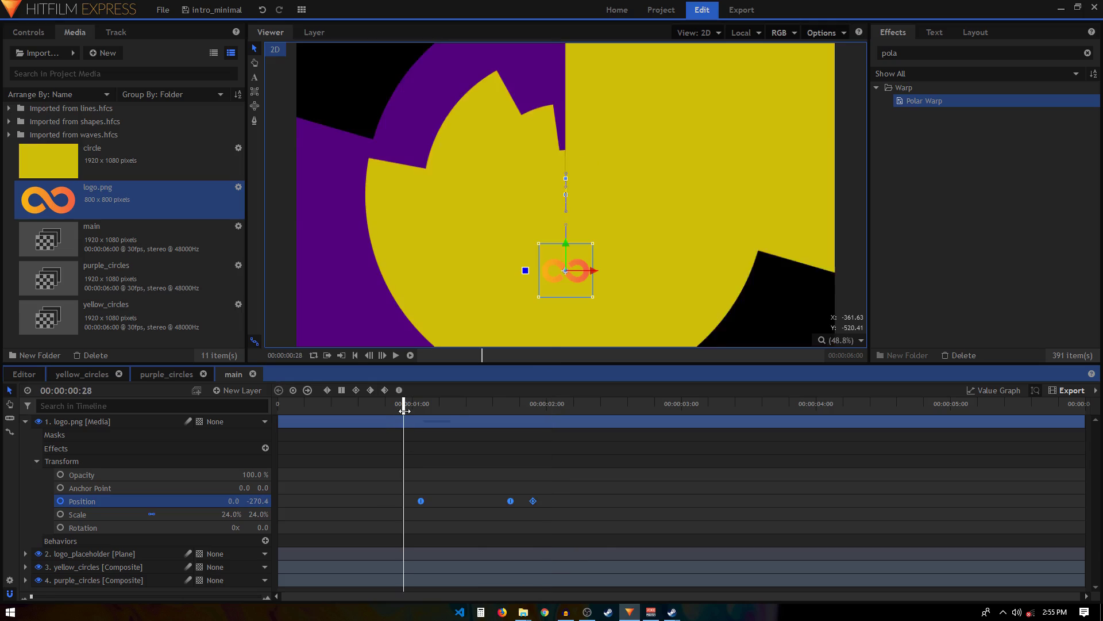
left_click_drag(405, 410, 445, 417)
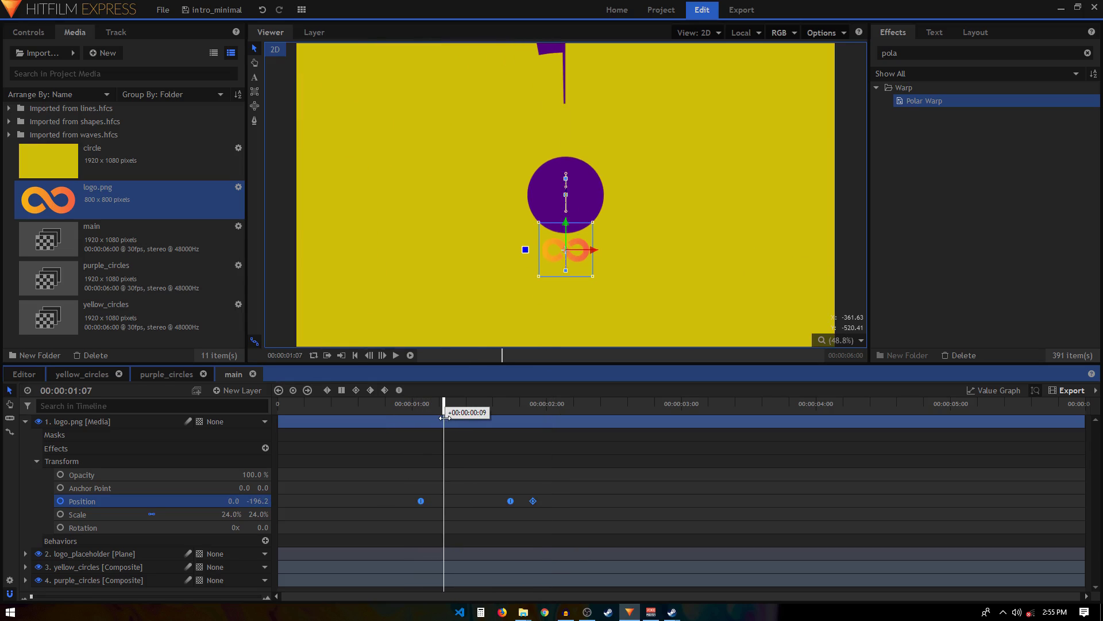
left_click_drag(510, 501, 500, 503)
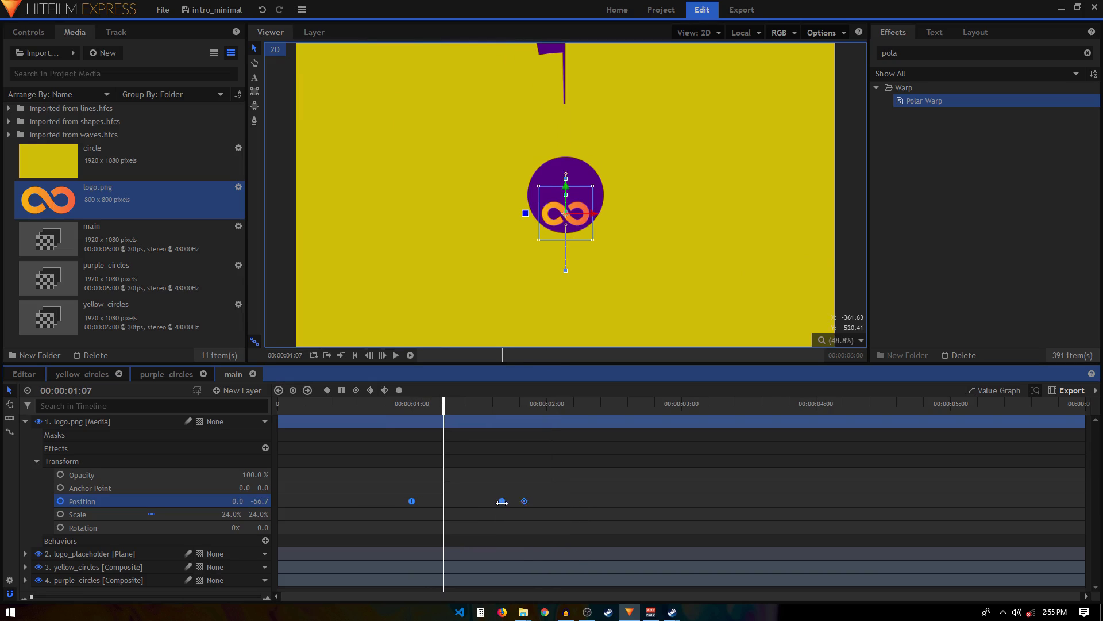
Step: Play back the retimed logo rise into the circle several times, starting from around 00:00:00:26
left_click(400, 407)
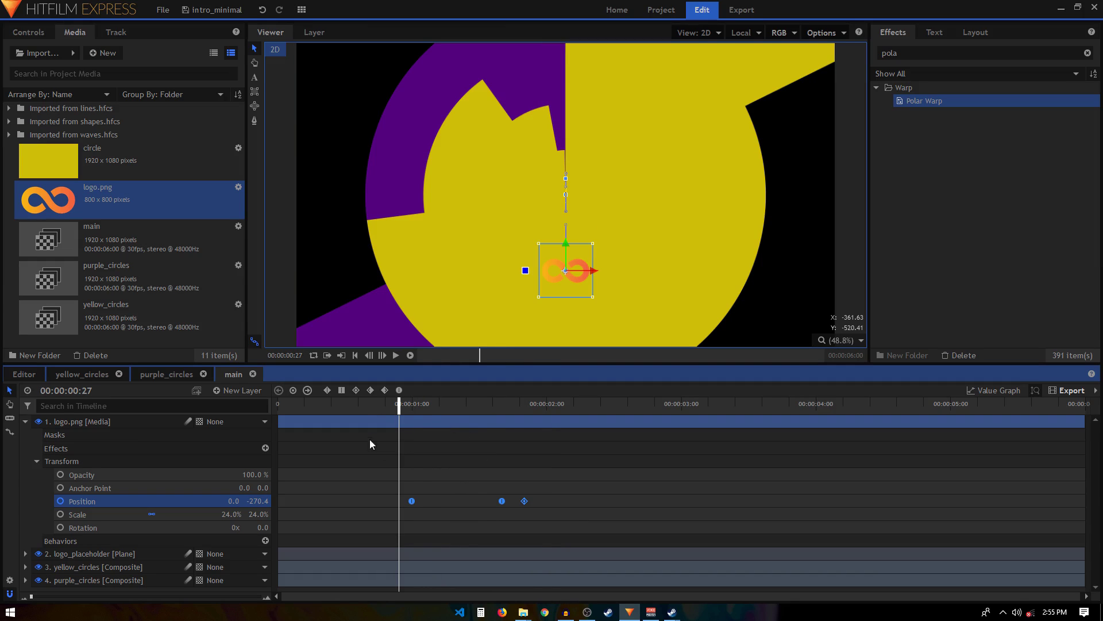
key("space")
left_click(393, 411)
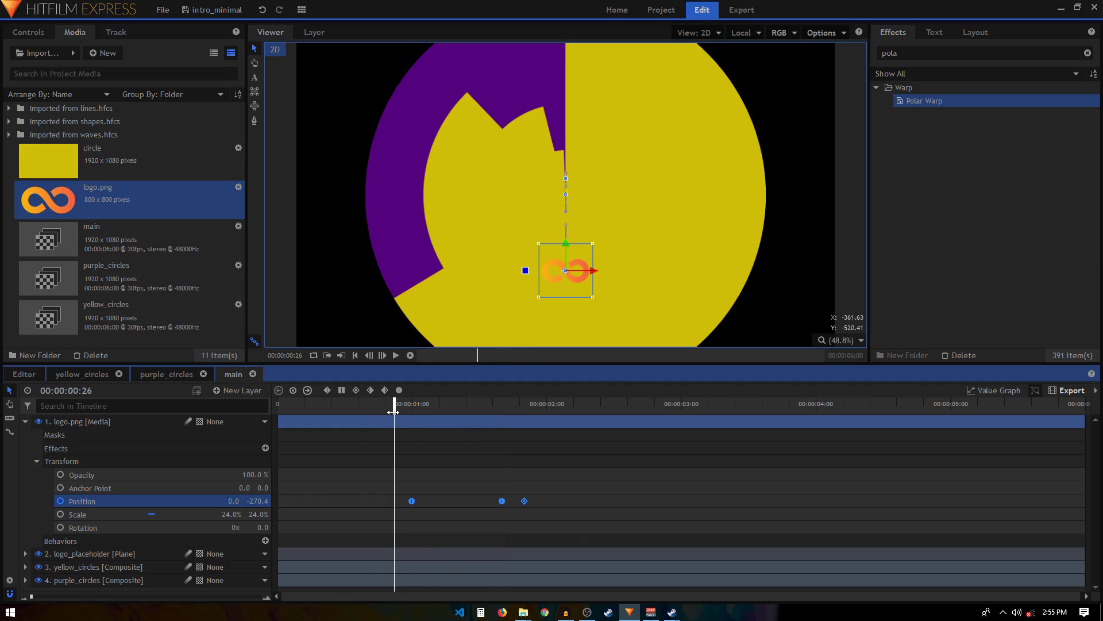
key("space")
left_click(395, 406)
key("space")
key("space")
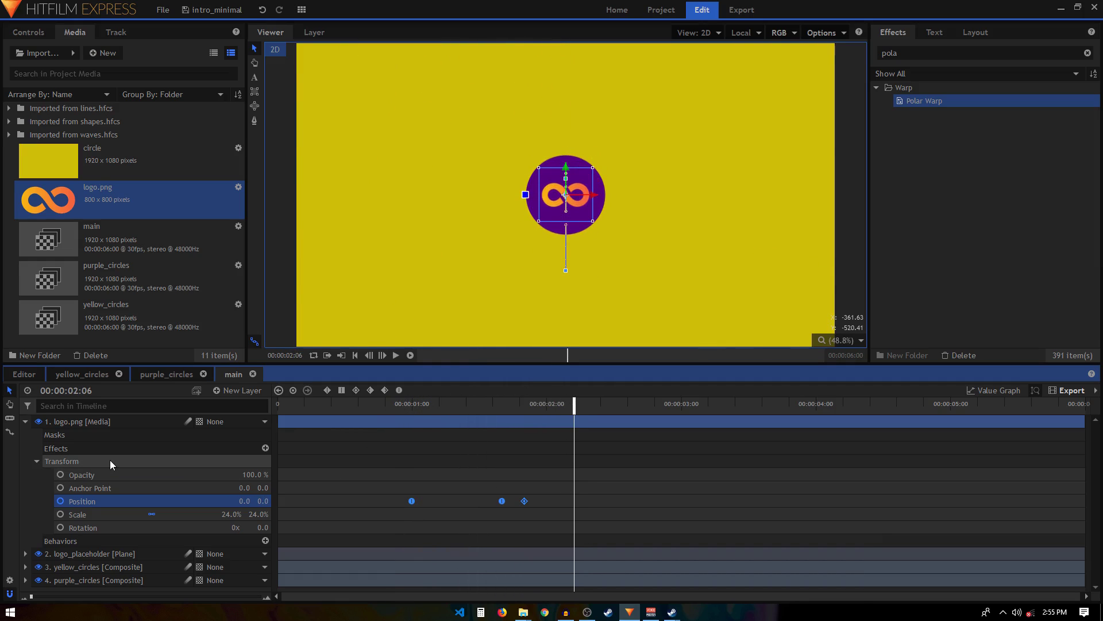
Step: Collapse the logo.png layer and scrub the composition from the start to 00:00:01:13 to examine where the logo shows outside the circle
left_click(25, 422)
left_click(97, 488)
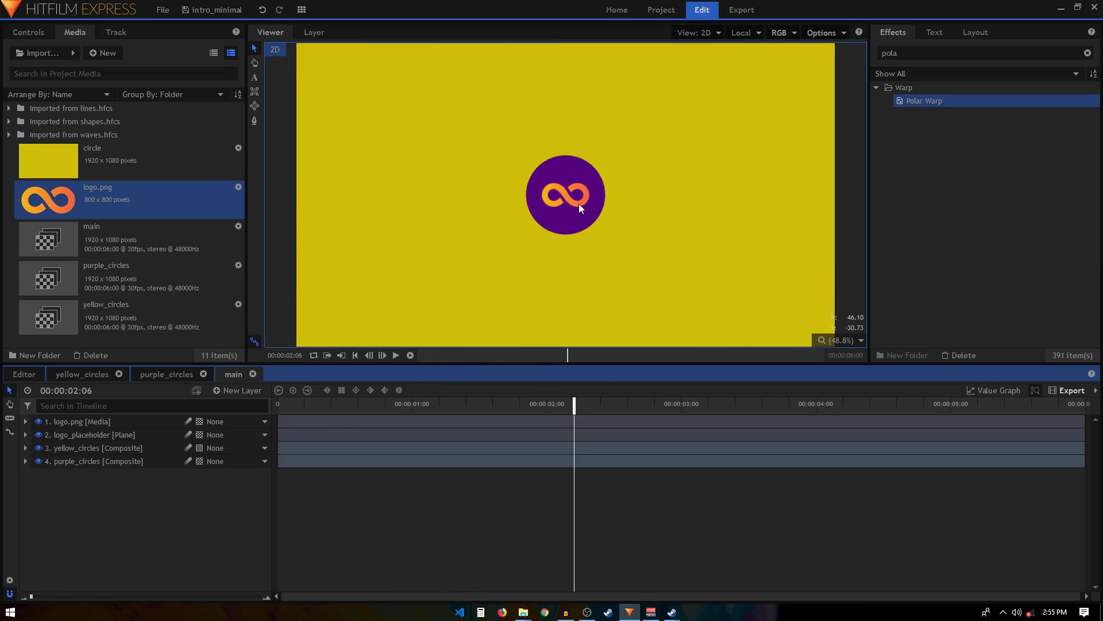
left_click_drag(332, 406, 278, 406)
scroll(638, 249, "down", 1)
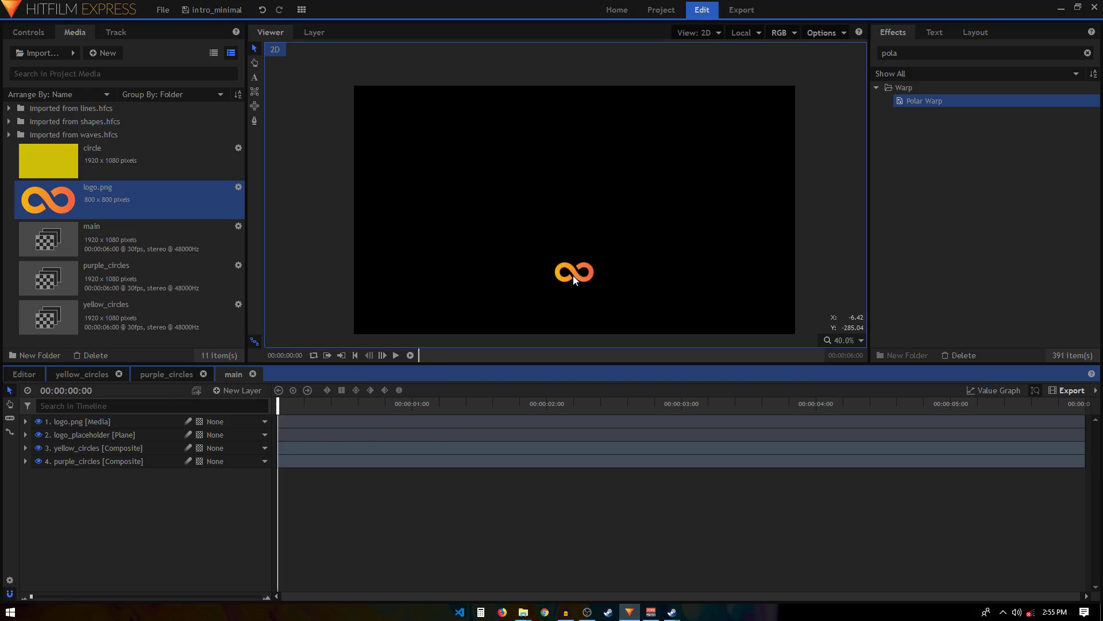
scroll(574, 250, "up", 2)
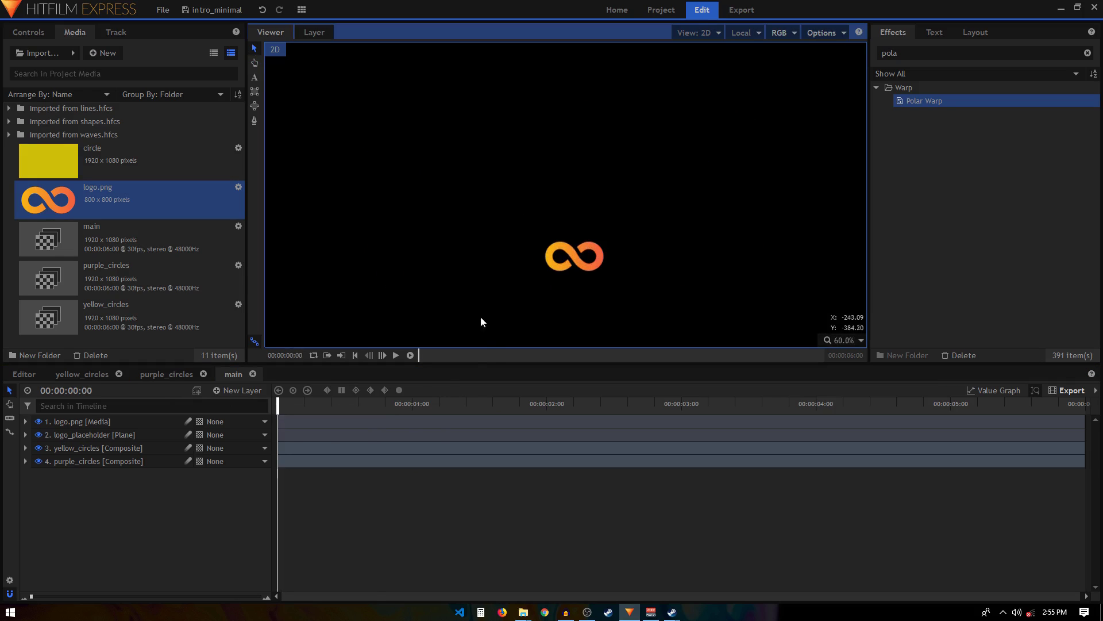
left_click_drag(301, 406, 481, 414)
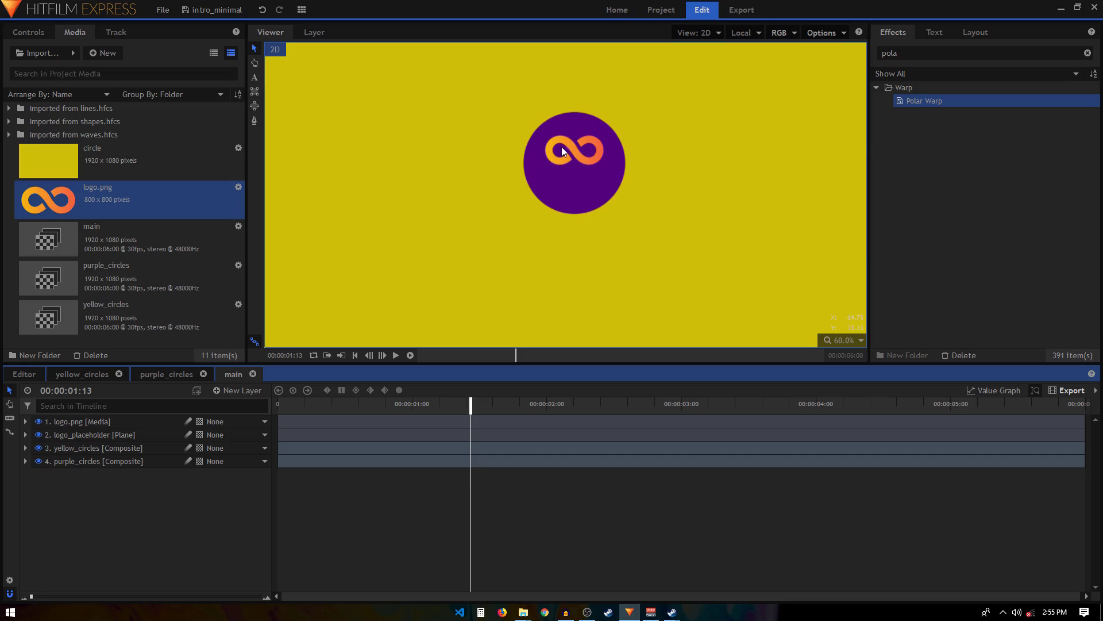
Step: Duplicate the logo_placeholder layer and expand the effects of the copy
left_click(75, 437)
key("ctrl+d")
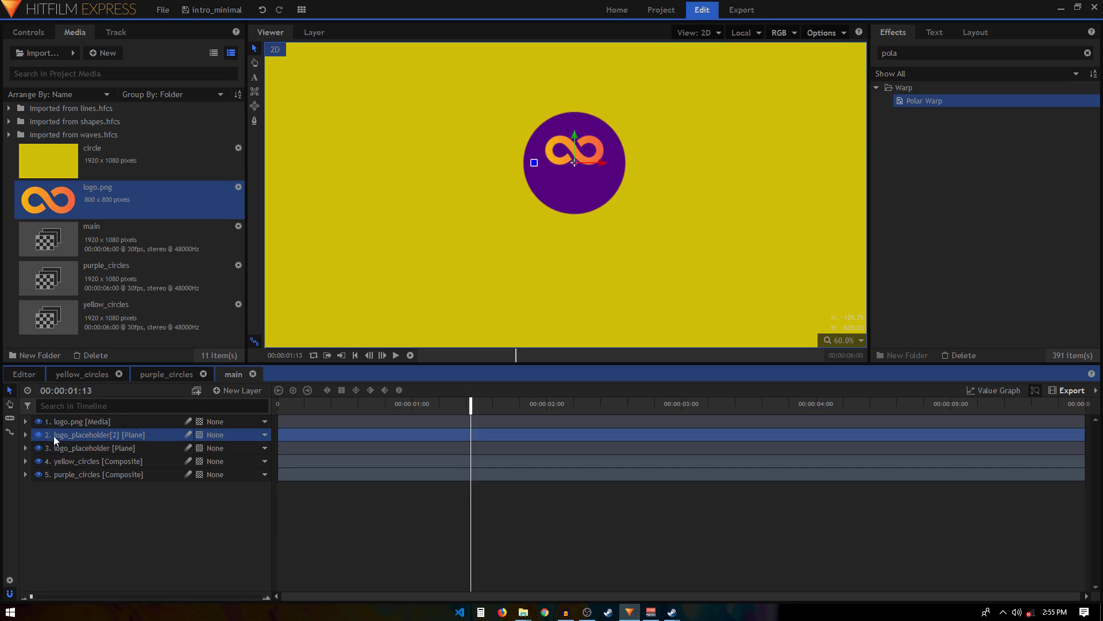
left_click(24, 435)
left_click(36, 461)
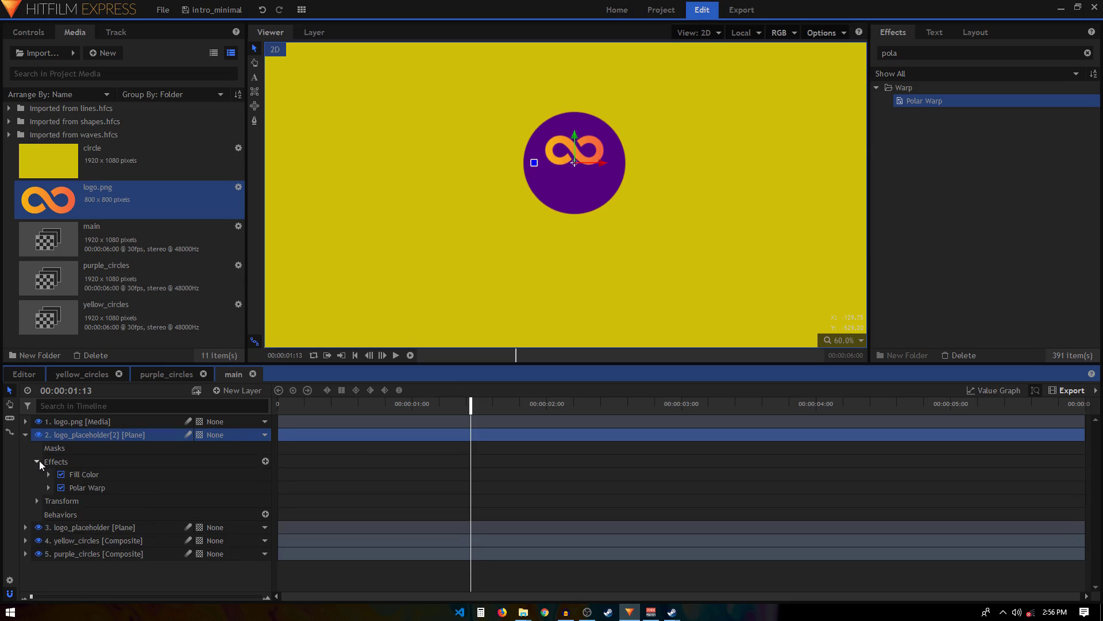
Step: Try removing Polar Warp from the duplicated placeholder and changing its fill to red, and undo both changes
left_click(88, 490)
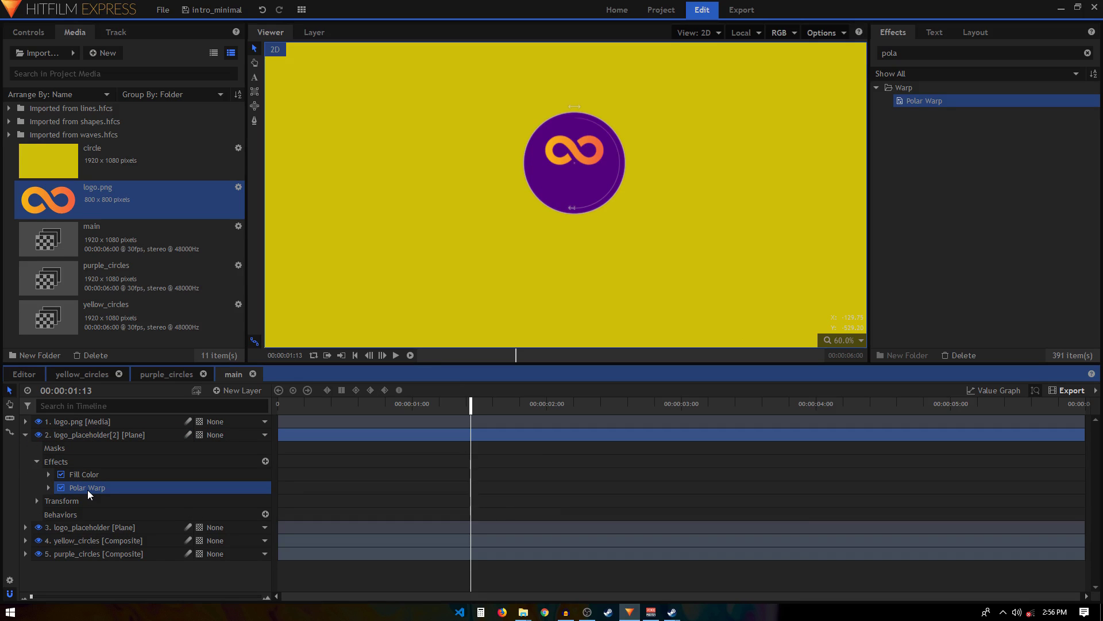
key("Delete")
left_click(48, 474)
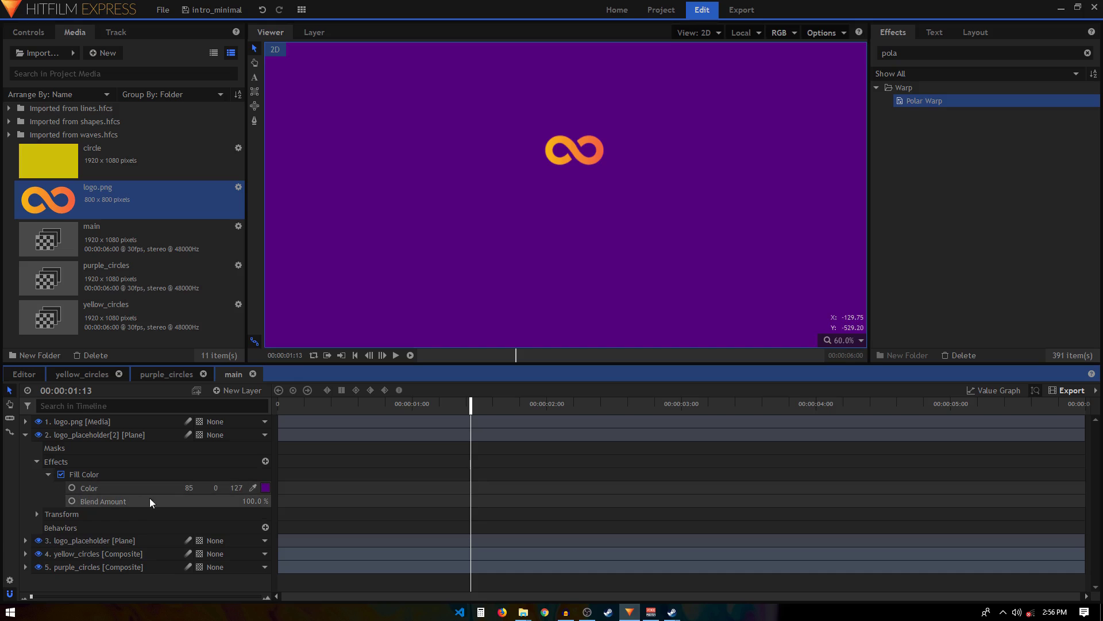
left_click(265, 488)
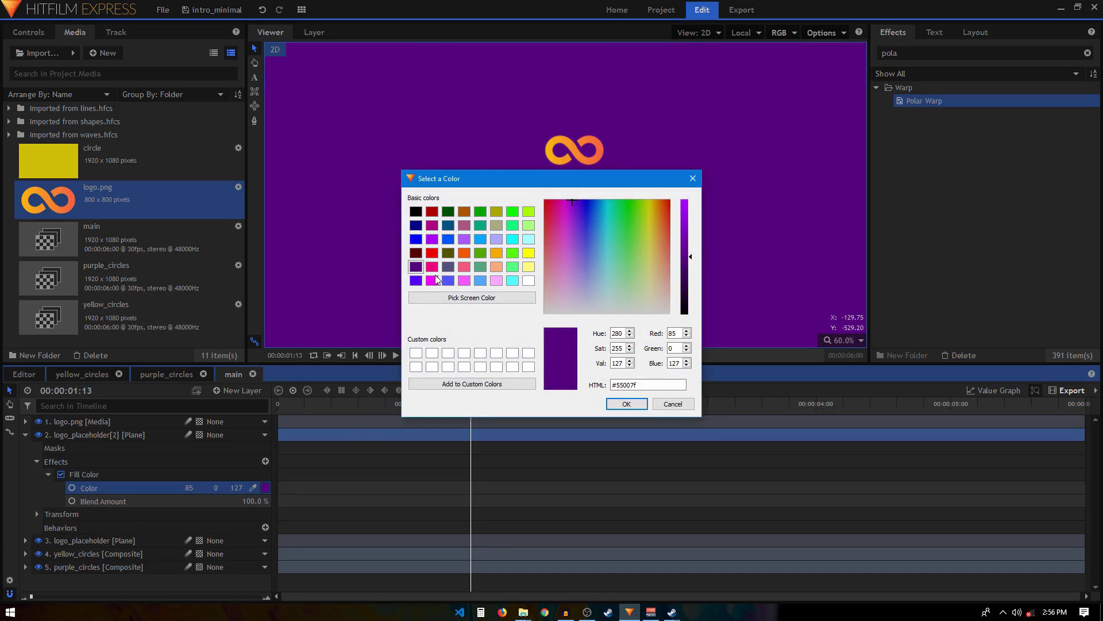
left_click(432, 253)
left_click(626, 404)
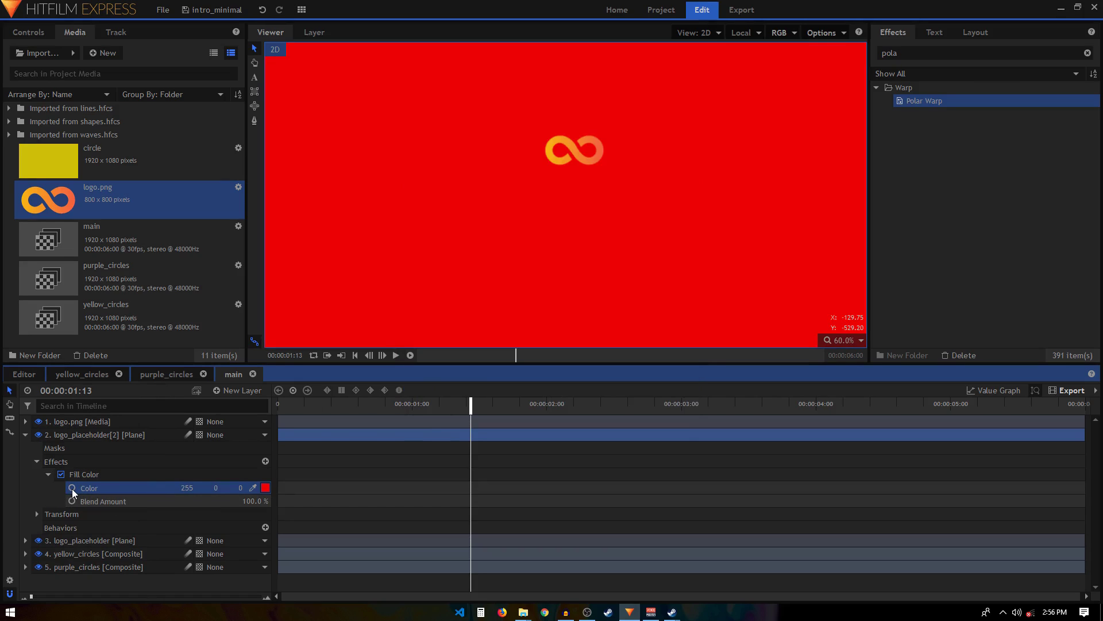
key("ctrl+z")
key("ctrl+z")
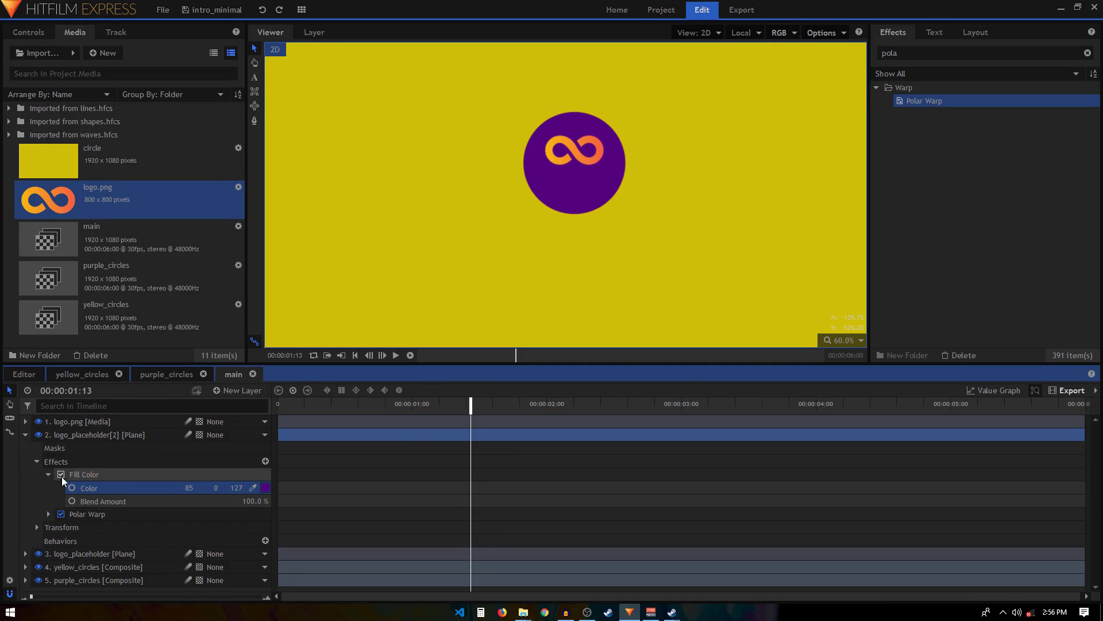
Step: Set the Fill Color of logo_placeholder[2] to red (#ff0000) and collapse the layer
left_click(264, 488)
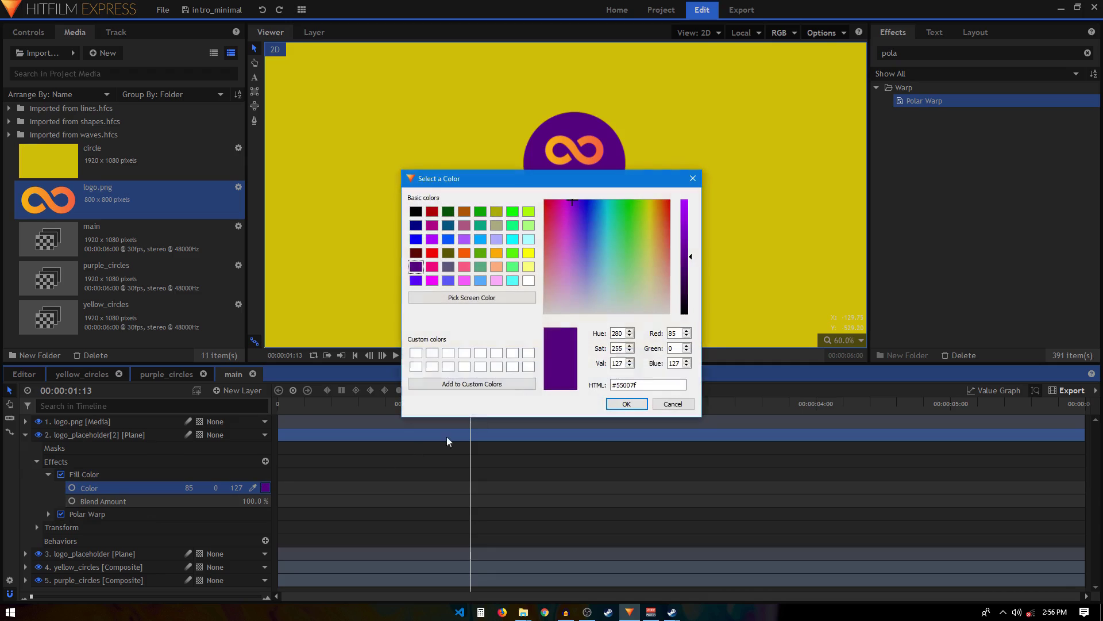
left_click(432, 253)
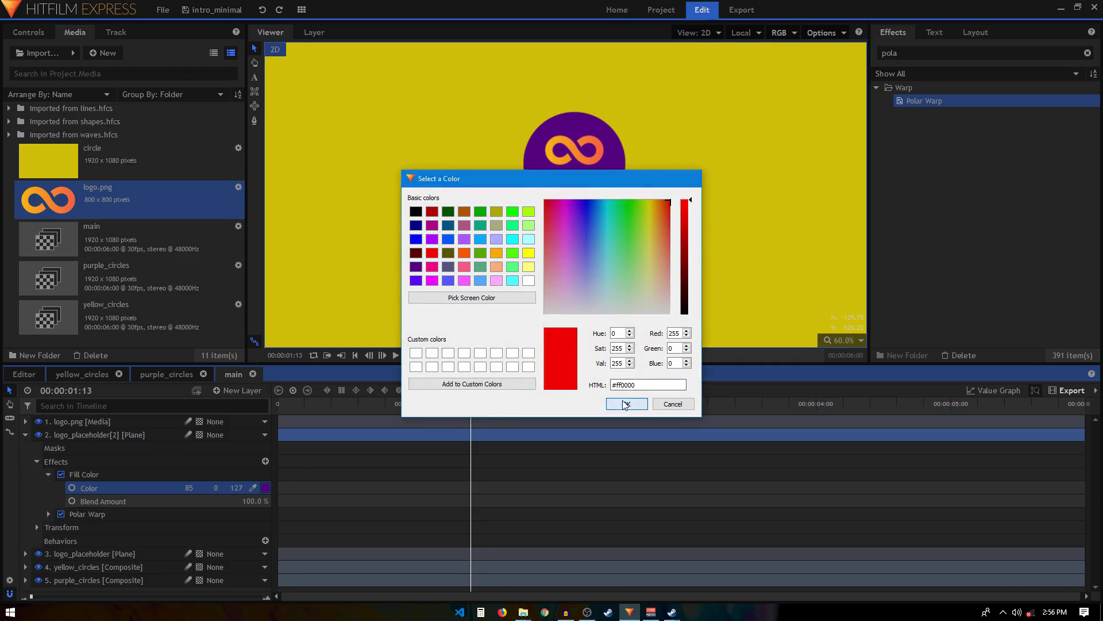
left_click(627, 404)
left_click(27, 434)
left_click(83, 437)
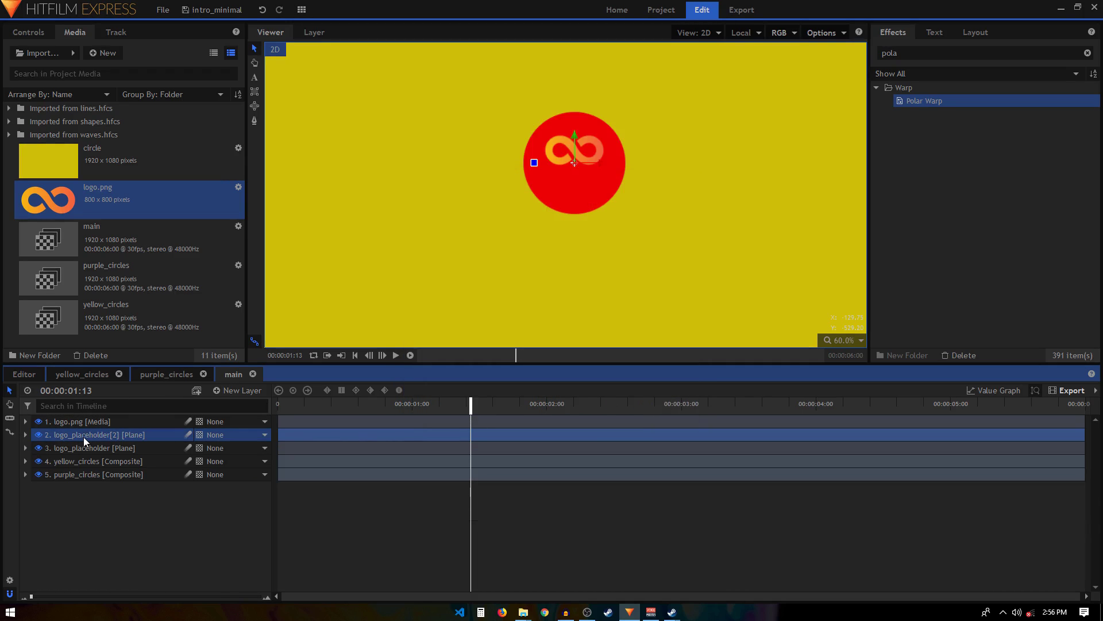
Step: At 00:00:02:03, draw a circular mask on logo_placeholder[2] from the circle's centre out to its edge
scroll(676, 175, "down", 1)
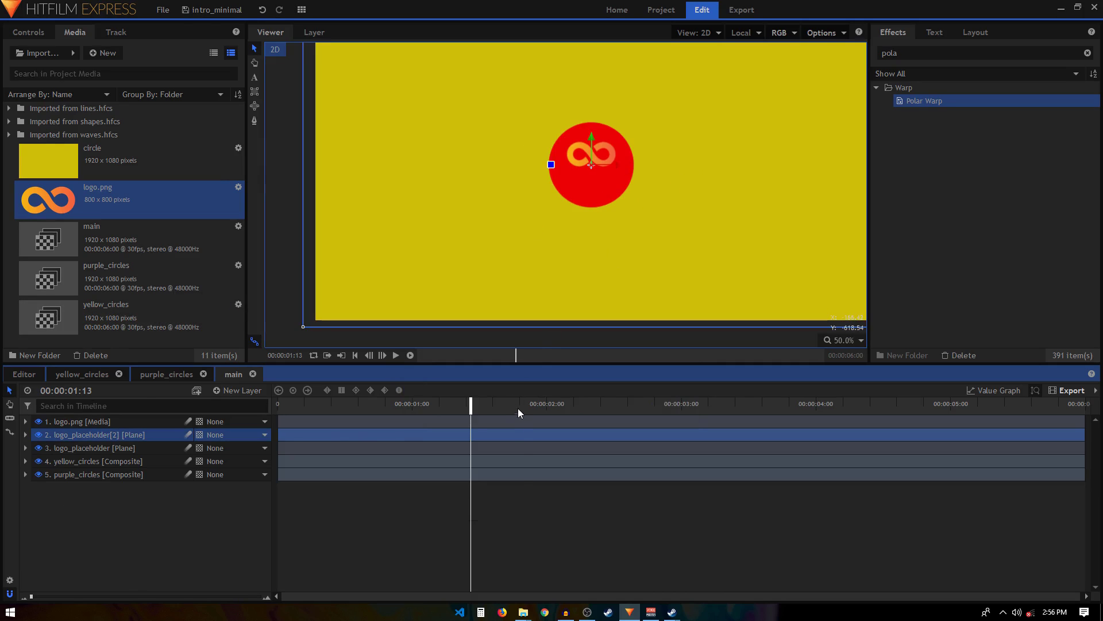
left_click_drag(520, 404, 561, 405)
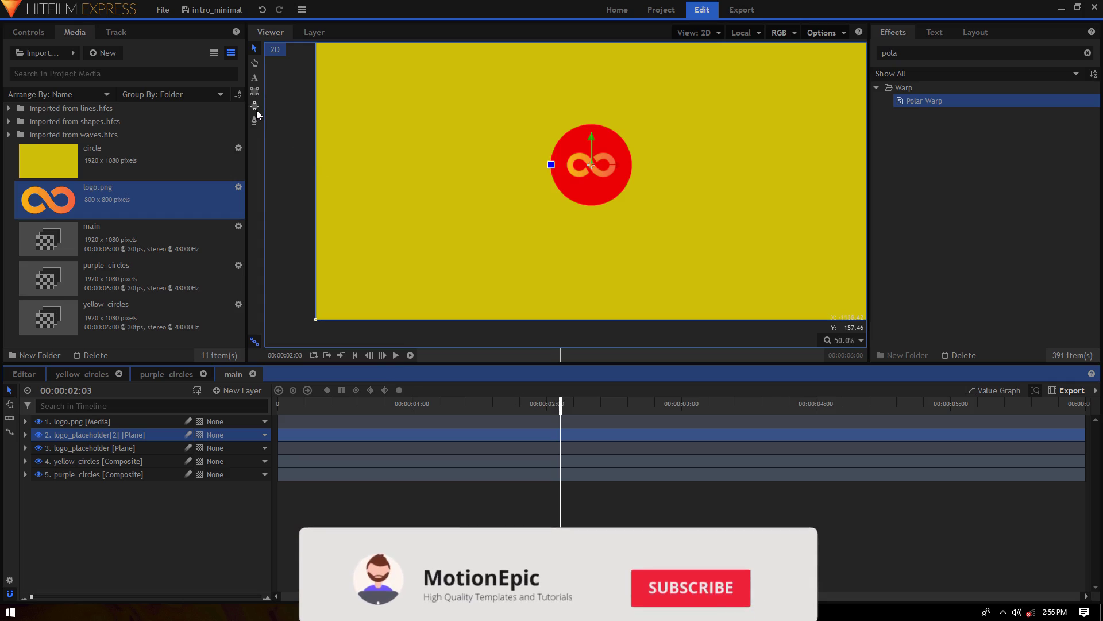
left_click(365, 36)
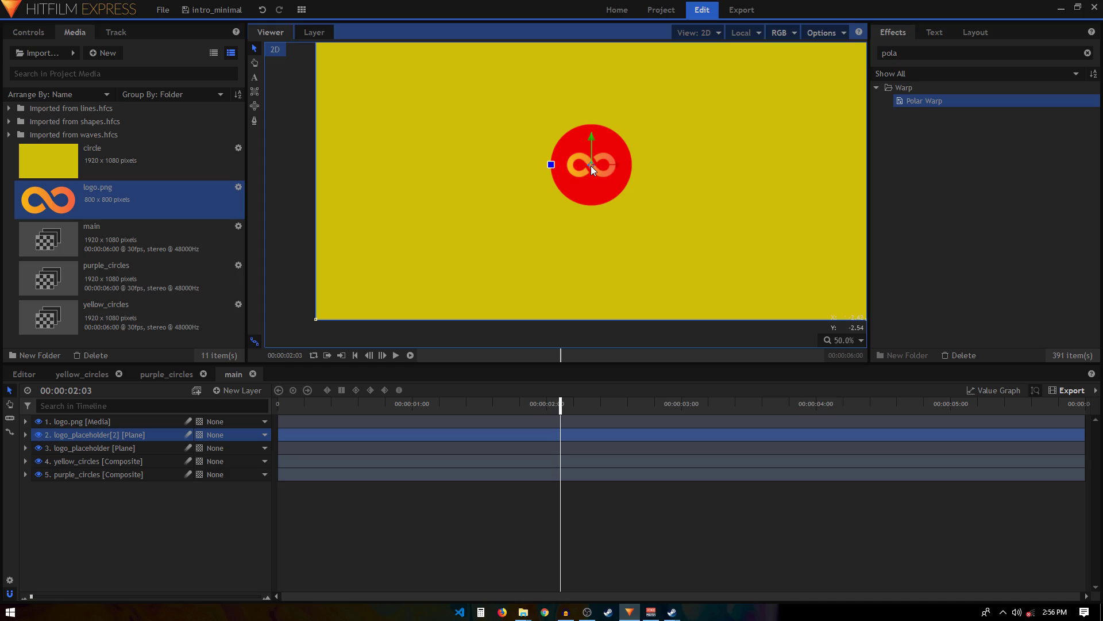
key("e")
left_click_drag(591, 166, 631, 129)
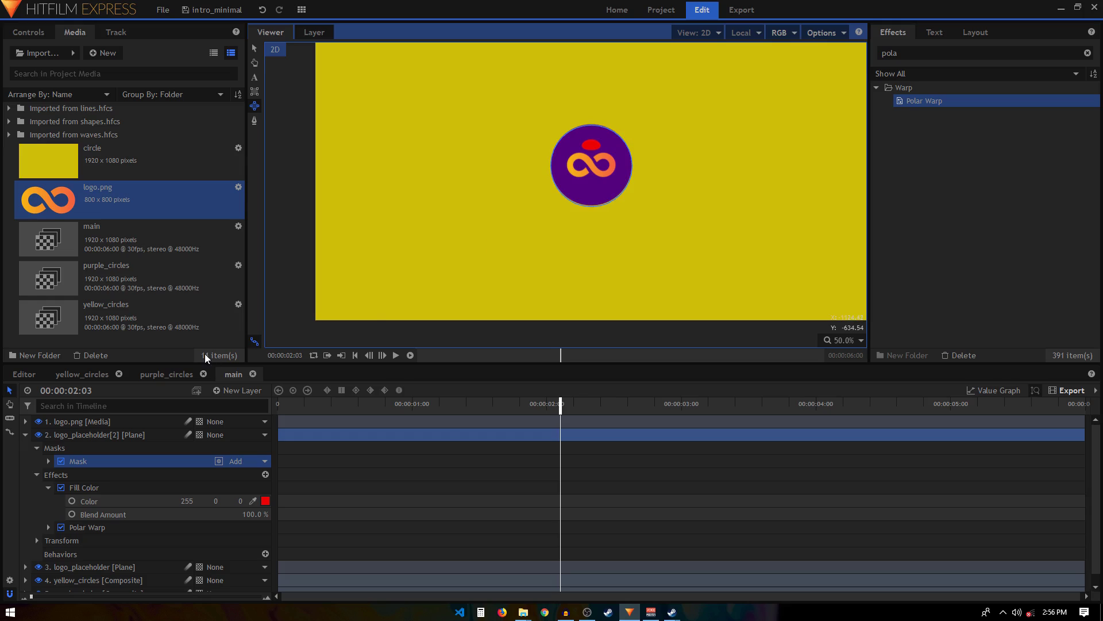
Step: Remove the Polar Warp effect from the masked logo_placeholder[2] layer
left_click(91, 528)
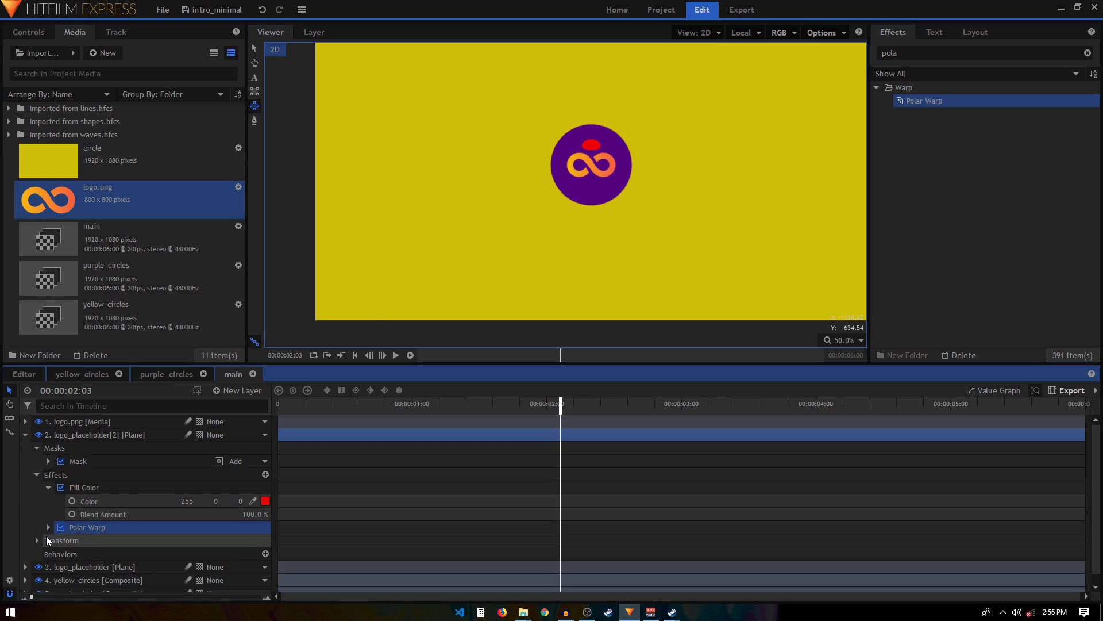
left_click(61, 527)
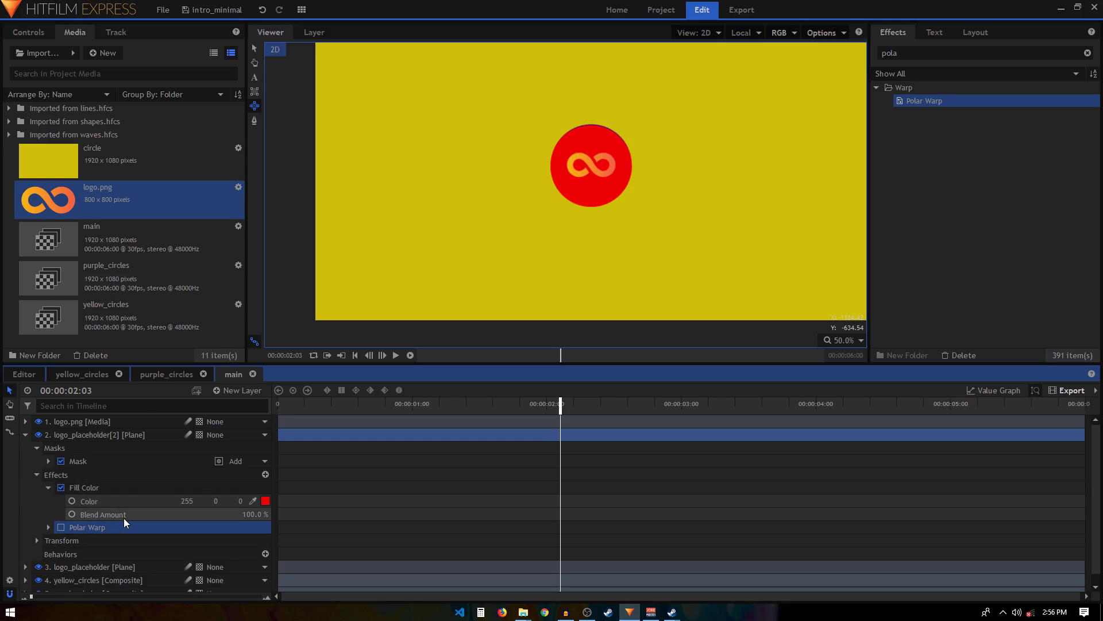
key("Delete")
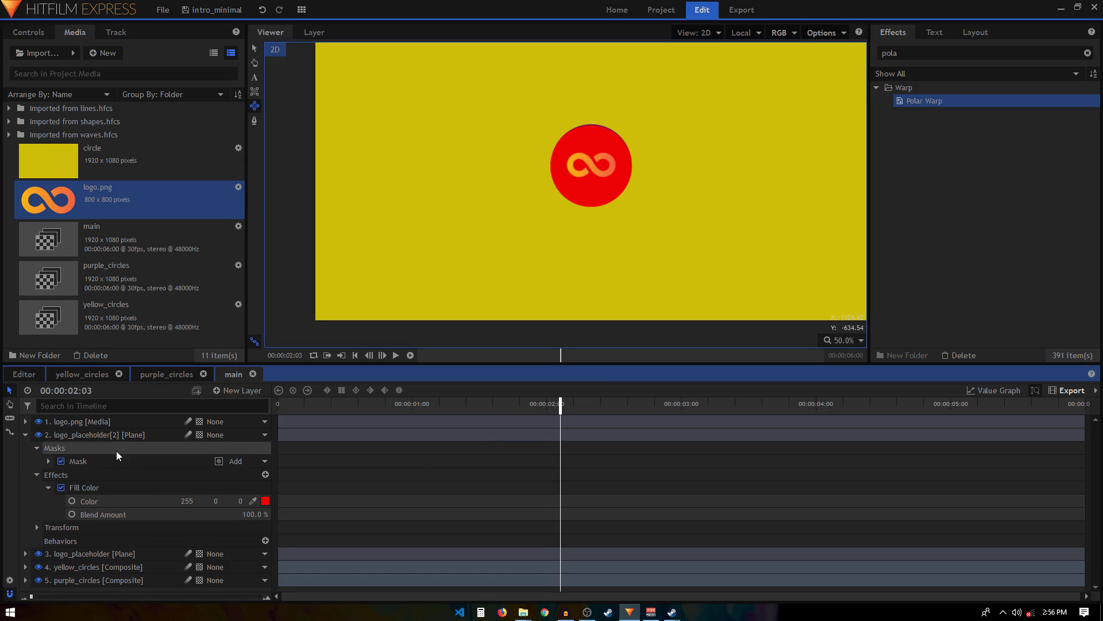
Step: Nudge the circular mask on logo_placeholder[2] slightly upward until it lines up with the purple circle beneath
left_click(96, 462)
scroll(578, 163, "up", 3)
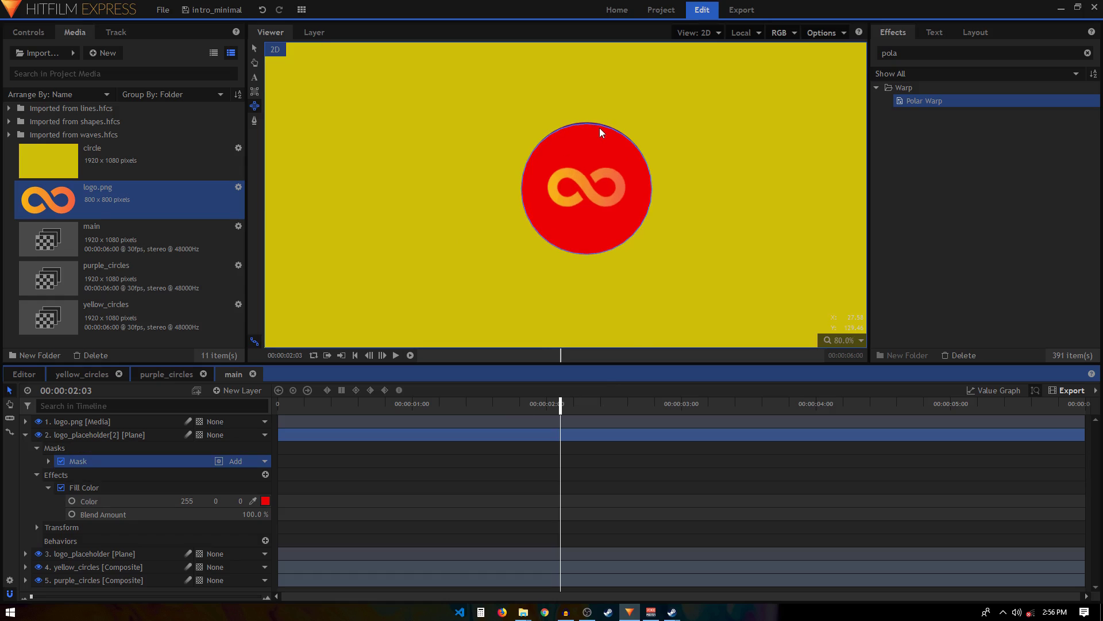
left_click(254, 48)
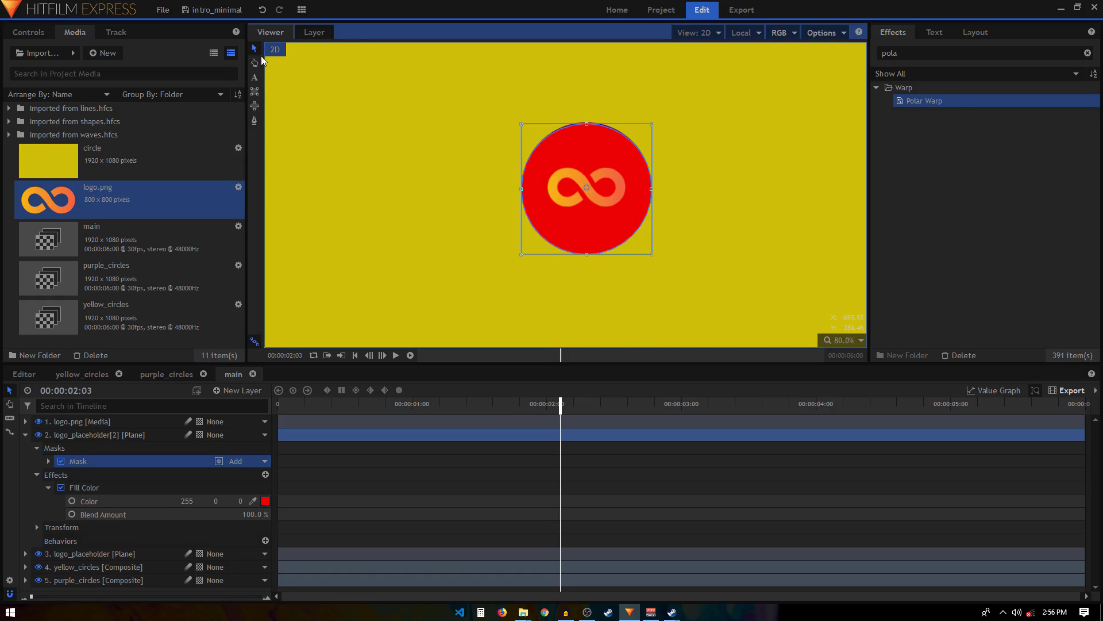
left_click_drag(607, 205, 607, 204)
left_click(450, 168)
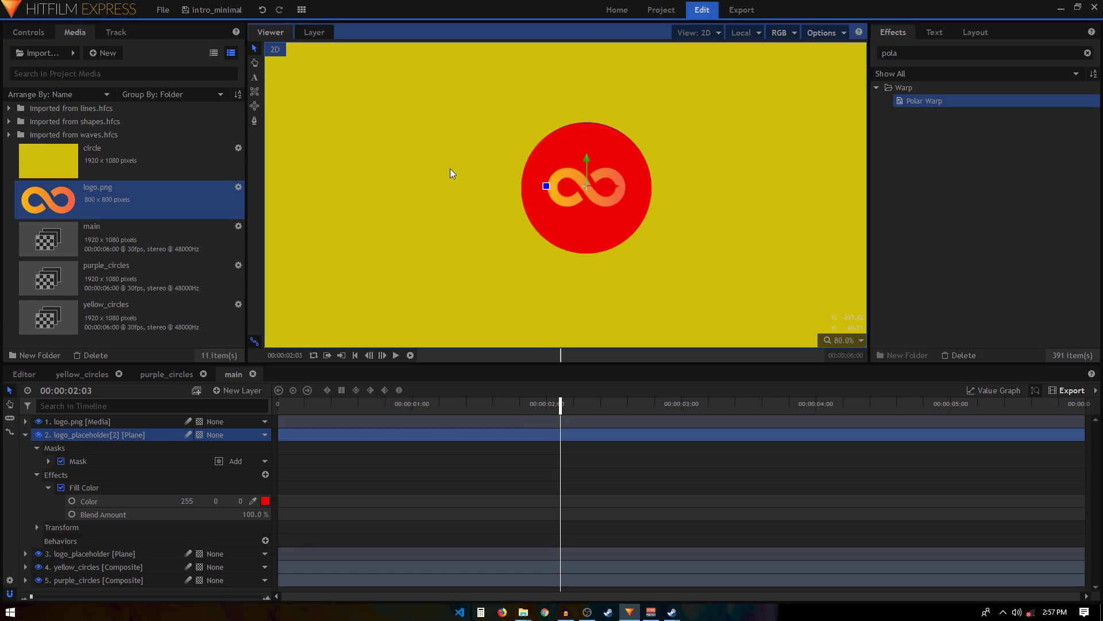
left_click(109, 460)
left_click(586, 218)
left_click(432, 218)
left_click(91, 464)
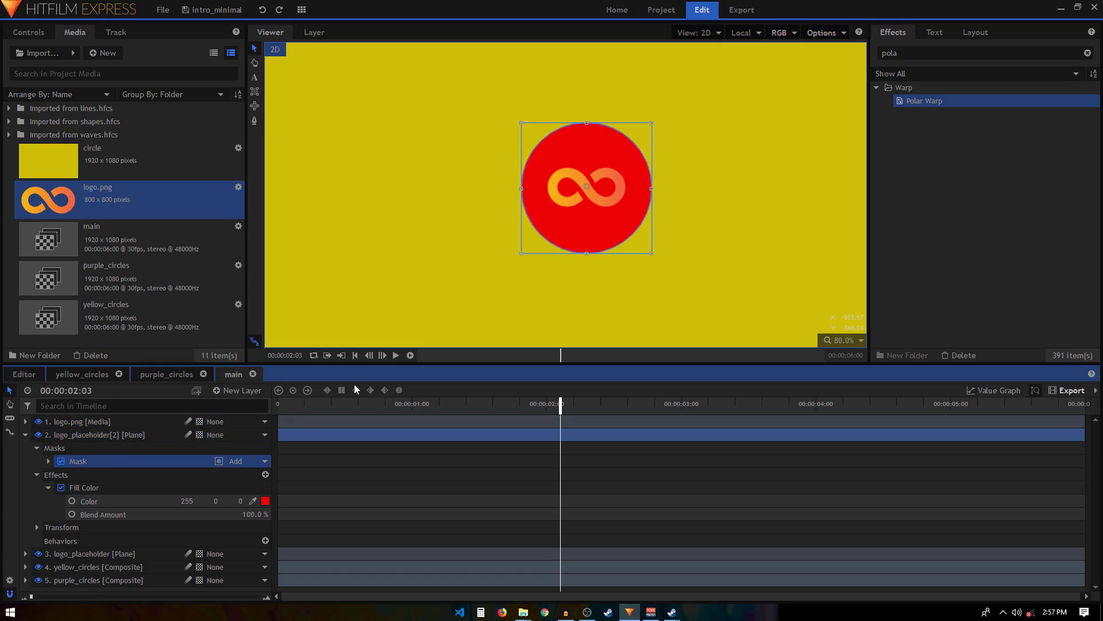
left_click(614, 216)
left_click(99, 463)
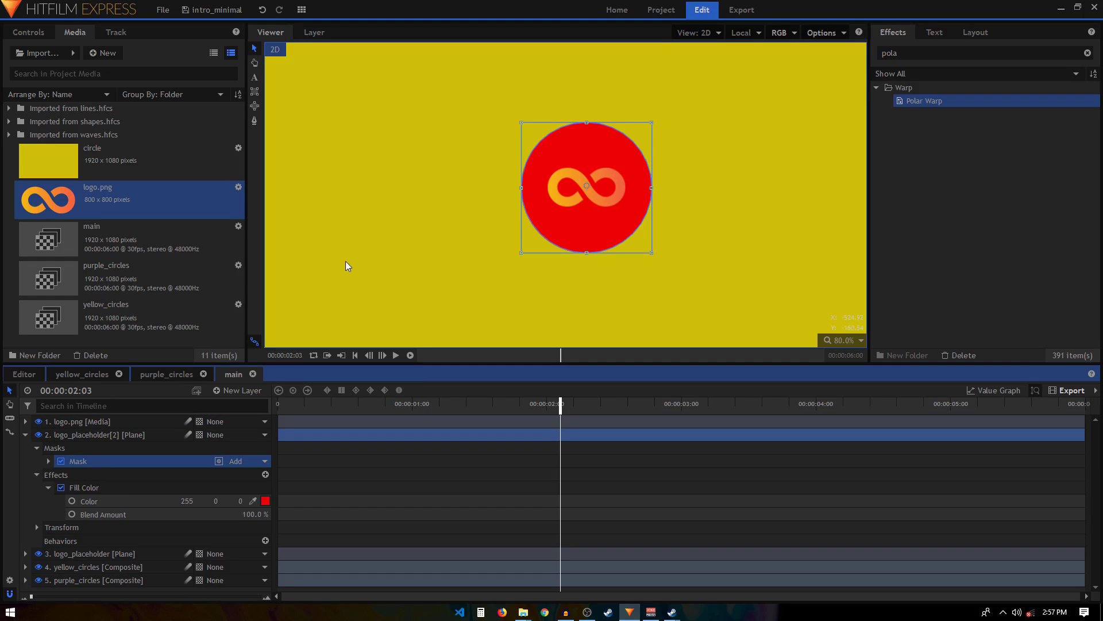
left_click(692, 249)
Step: Scrub to 00:00:01:28 to check the red circle's coverage and collapse the logo_placeholder[2] layer
scroll(678, 259, "down", 2)
left_click_drag(466, 410, 538, 442)
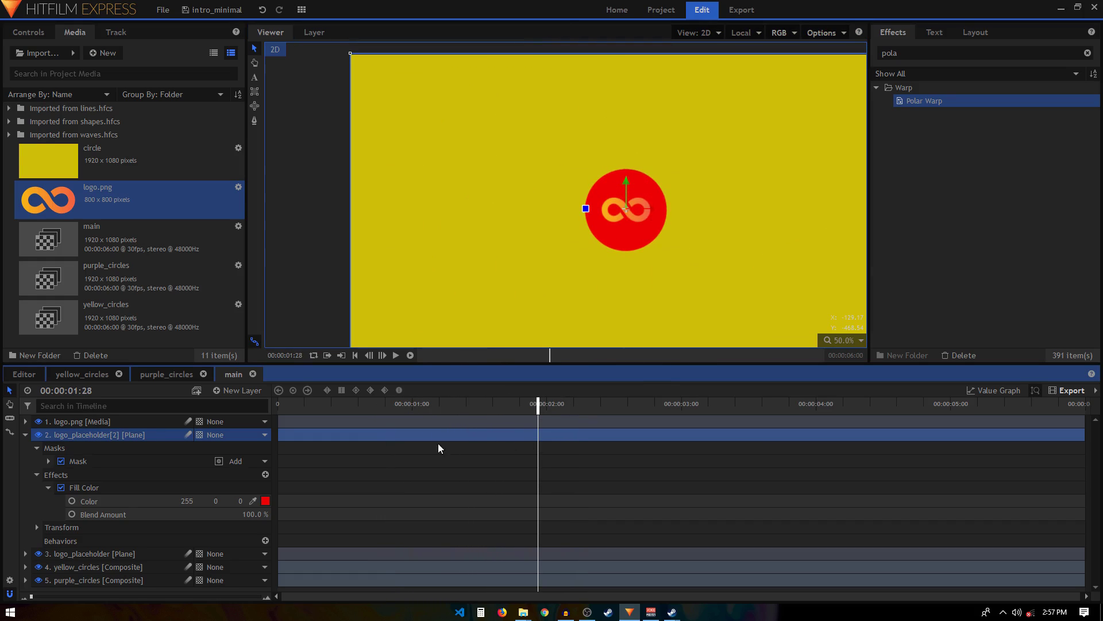
left_click(25, 435)
left_click(79, 486)
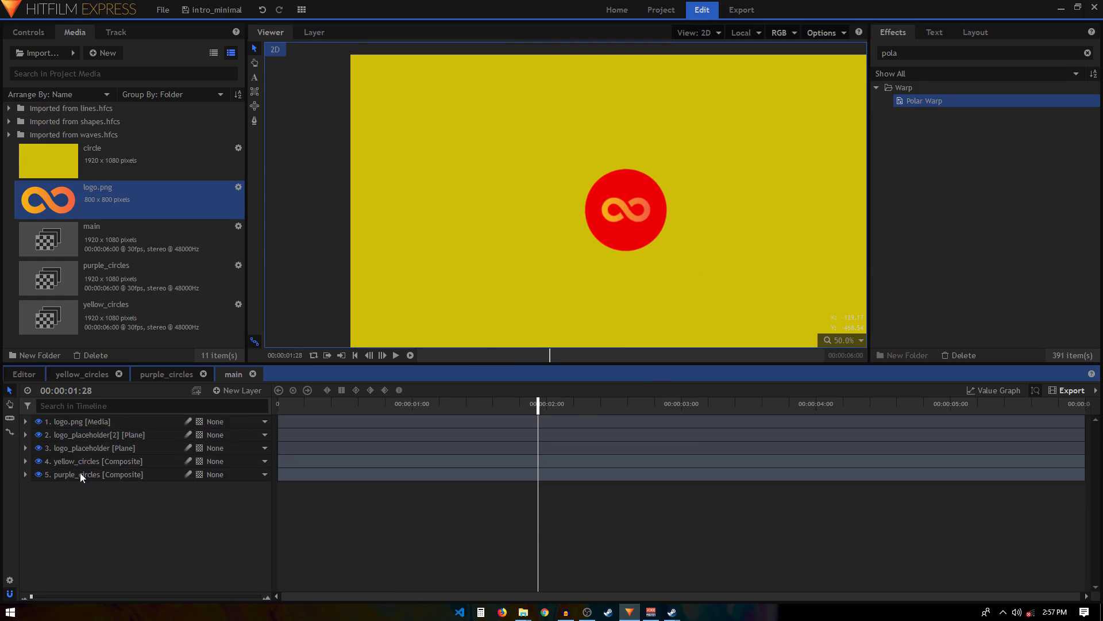
Step: Rename the logo_placeholder[2] layer as logo_placeholder_matte
left_click(106, 437)
right_click(85, 436)
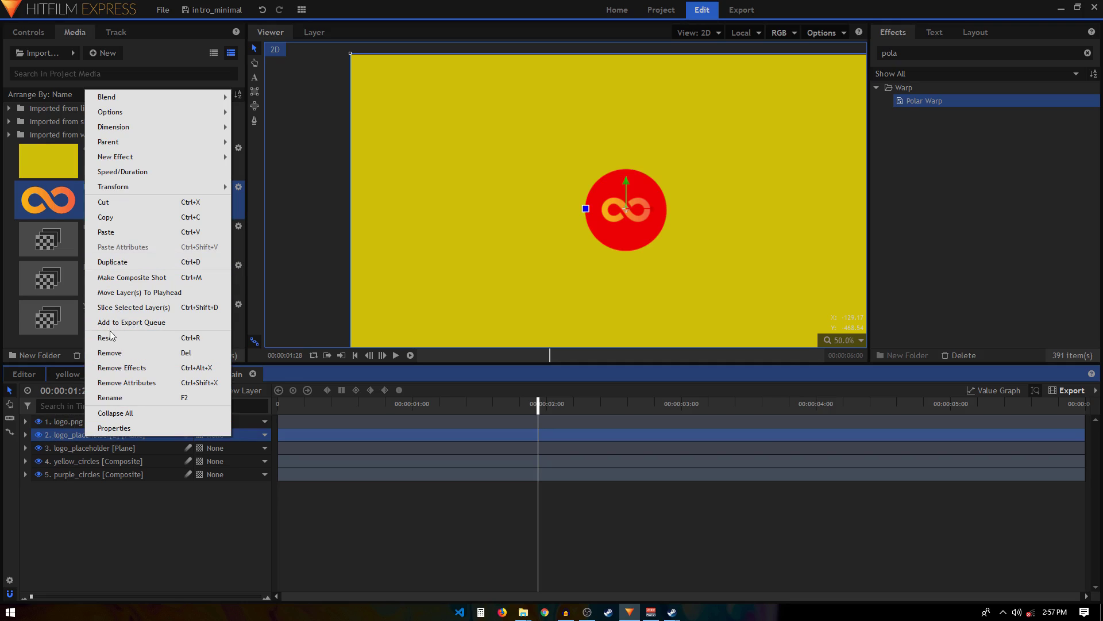
left_click(115, 398)
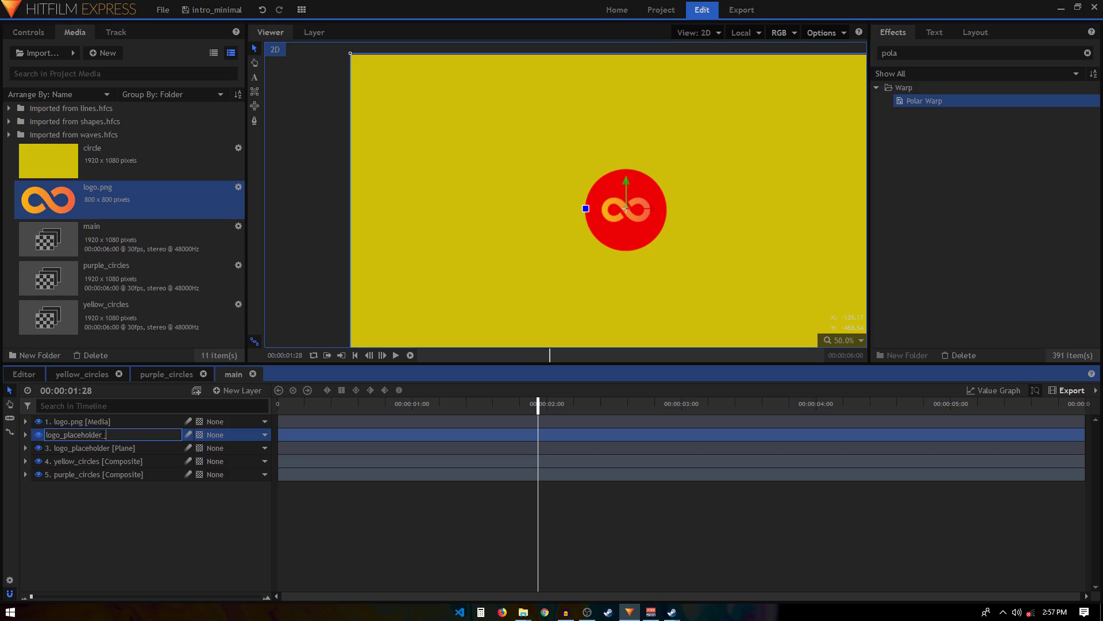
type("_matte")
key("Return")
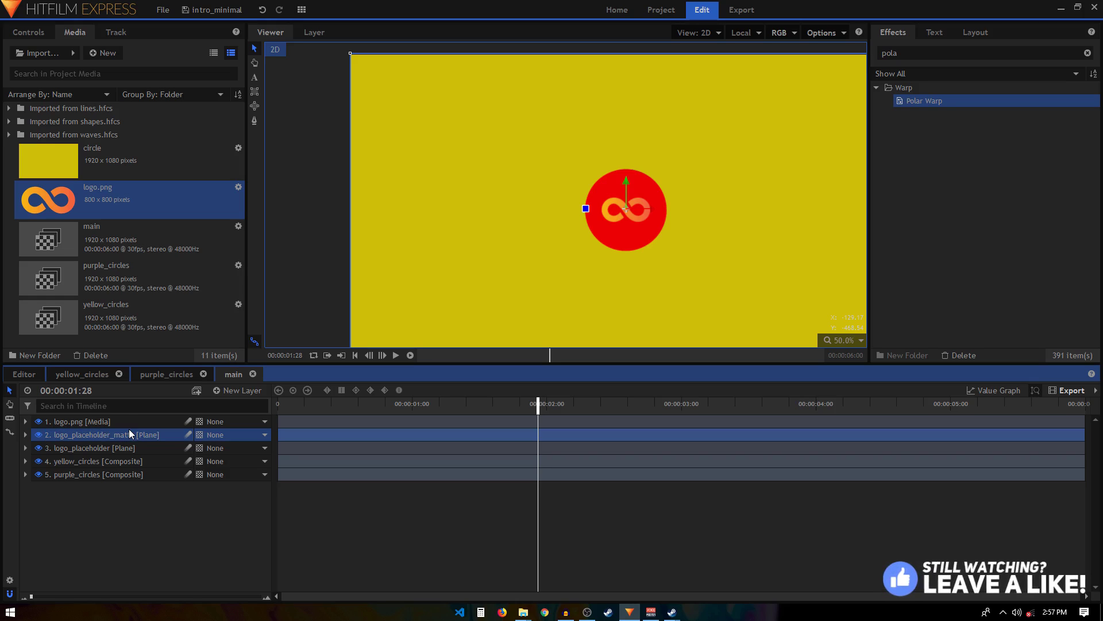
Step: Convert logo_placeholder_matte into a composite shot using Current Timeline properties, with masks, effects and transforms set to Move with Layer
right_click(112, 438)
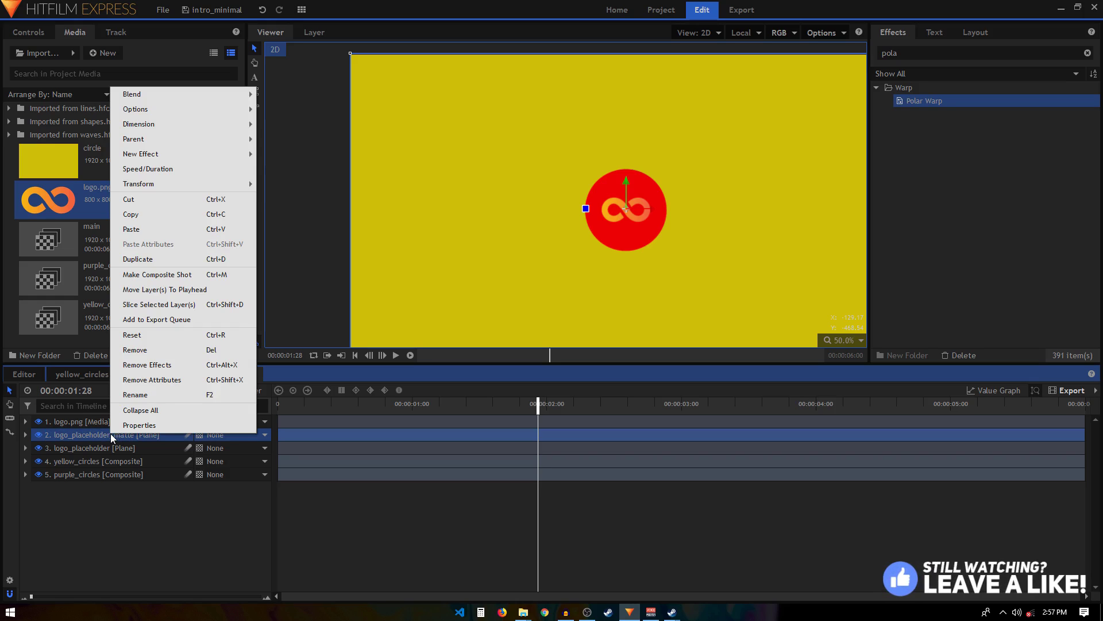
left_click(133, 274)
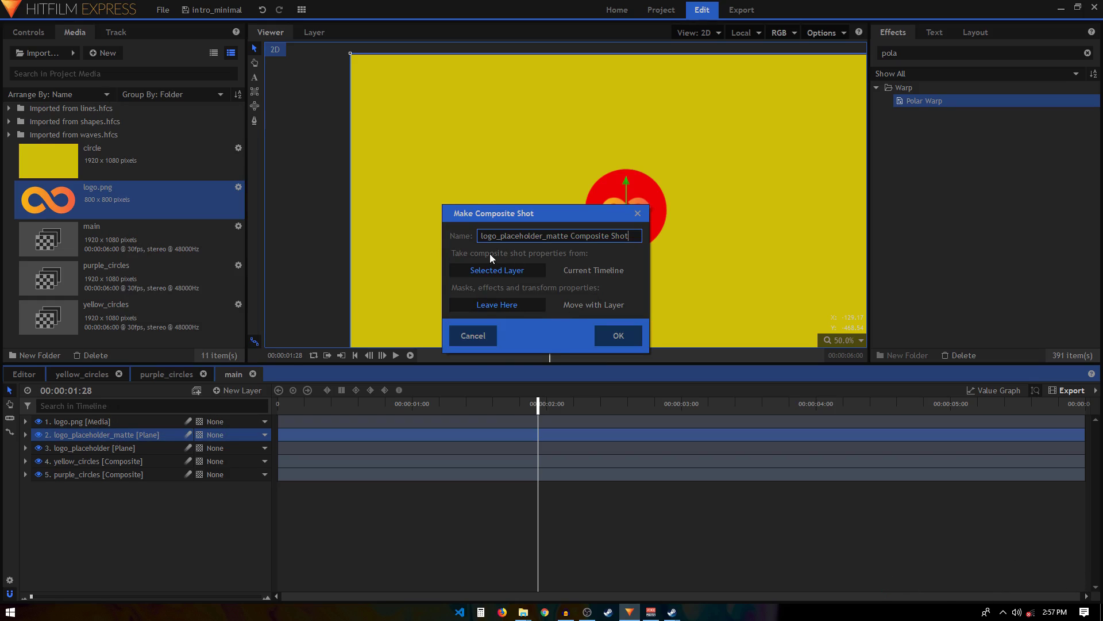
left_click(590, 273)
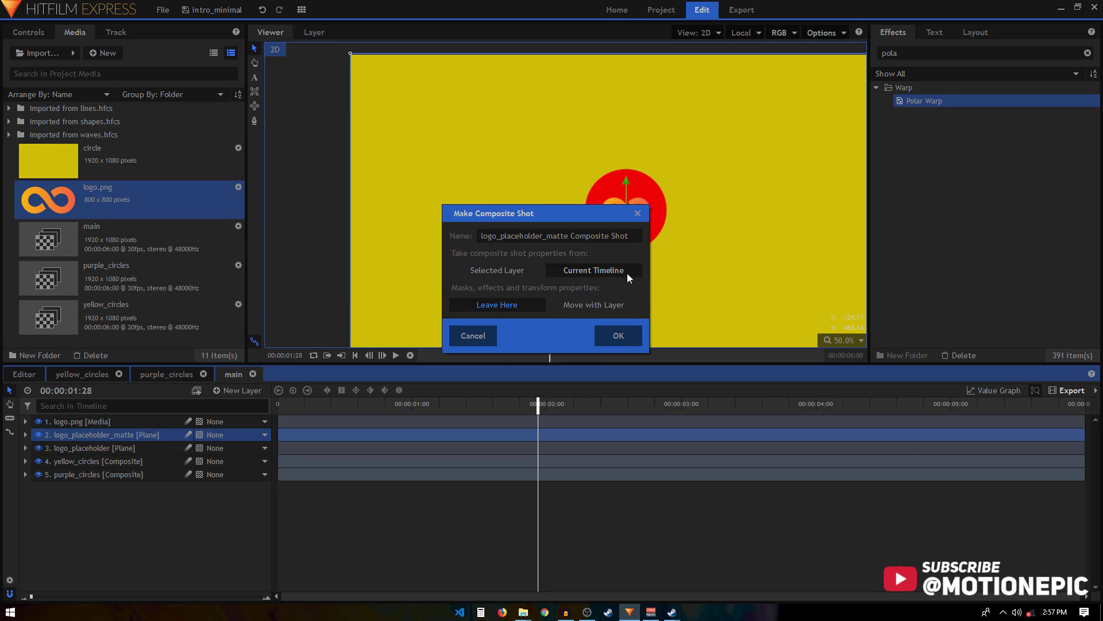
left_click(595, 302)
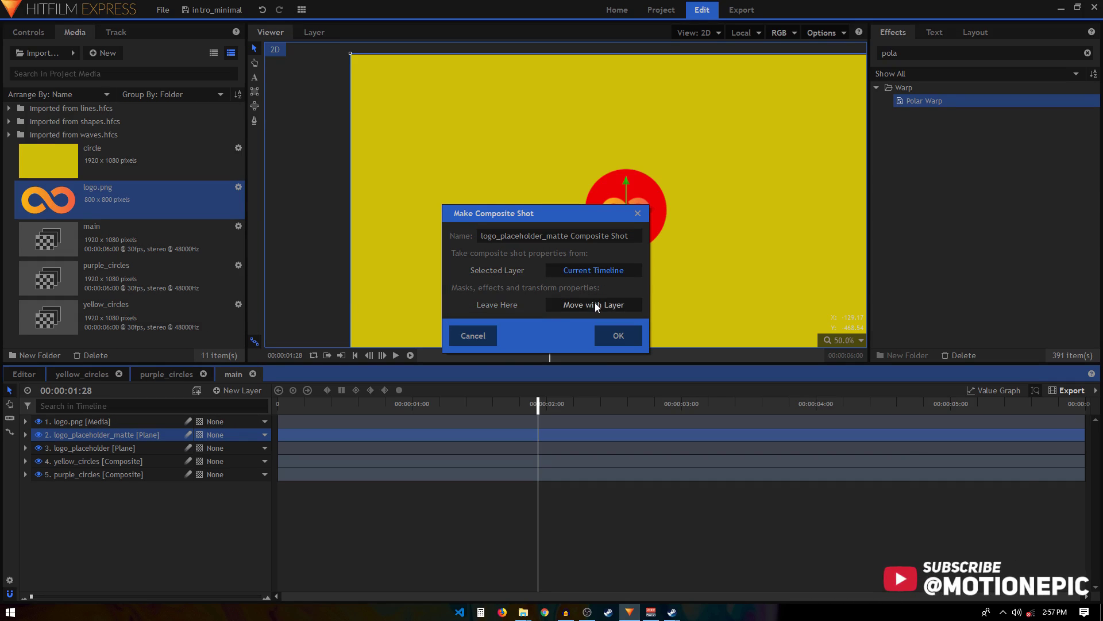
left_click(616, 337)
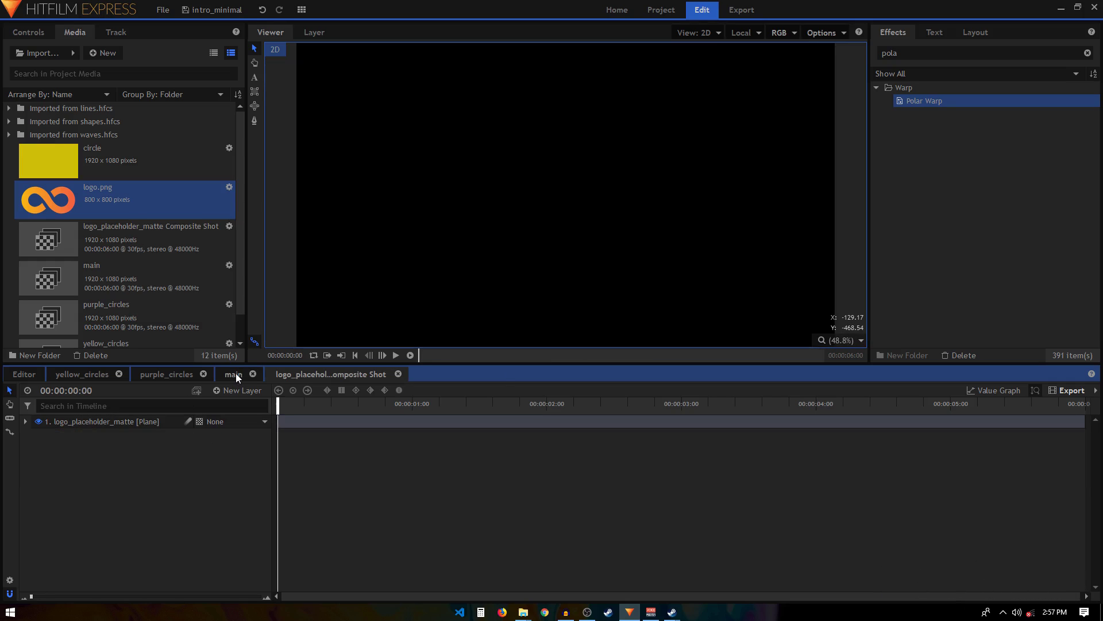
Step: Return to the main composite shot and hide the logo_placeholder_matte Composite Shot layer
left_click(236, 373)
left_click(66, 436)
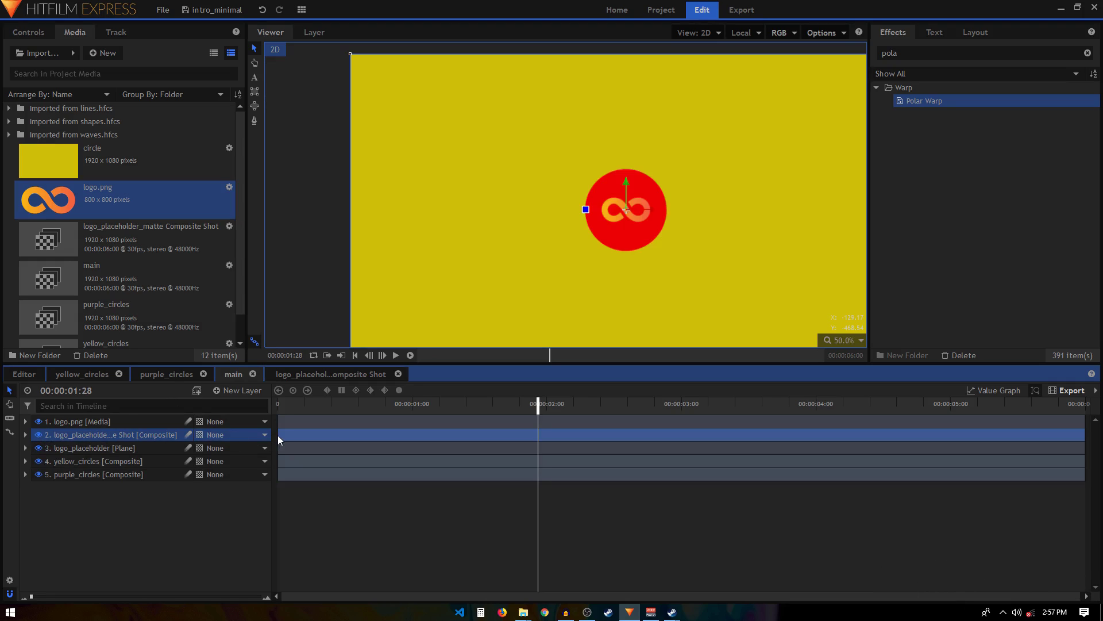
left_click(39, 436)
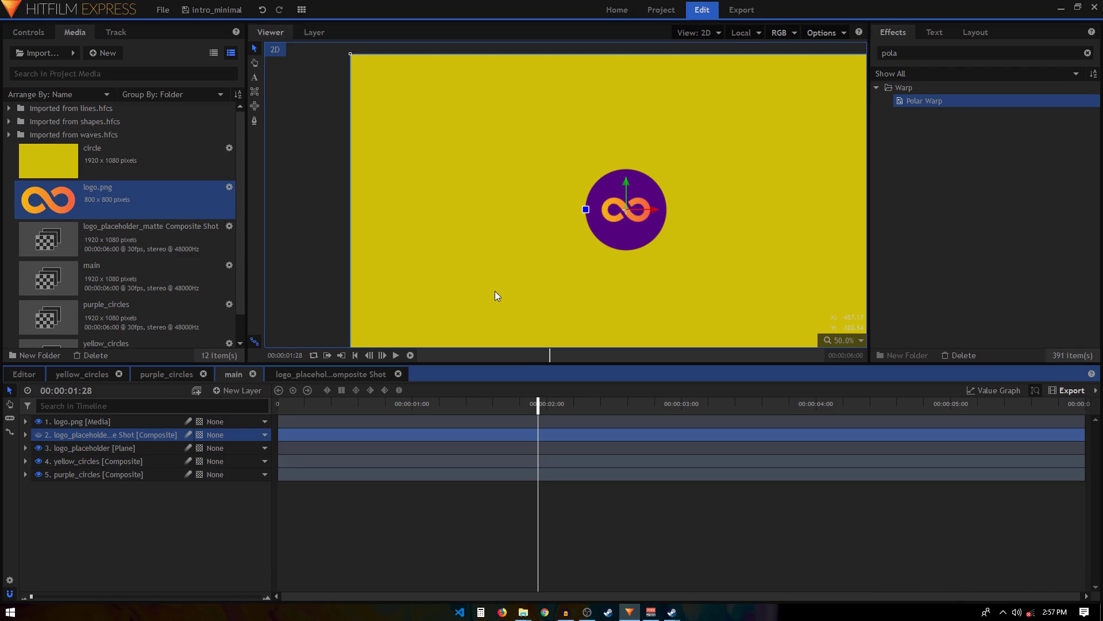
Step: Find the Set Matte effect and apply it to the logo.png layer
double_click(888, 51)
type("set")
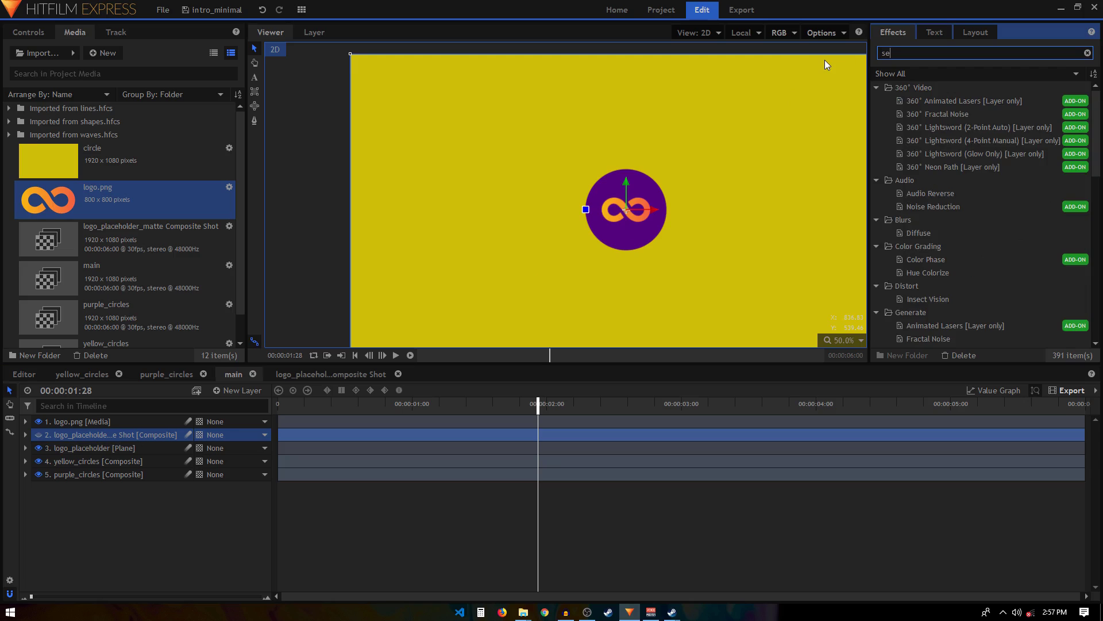
left_click(927, 114)
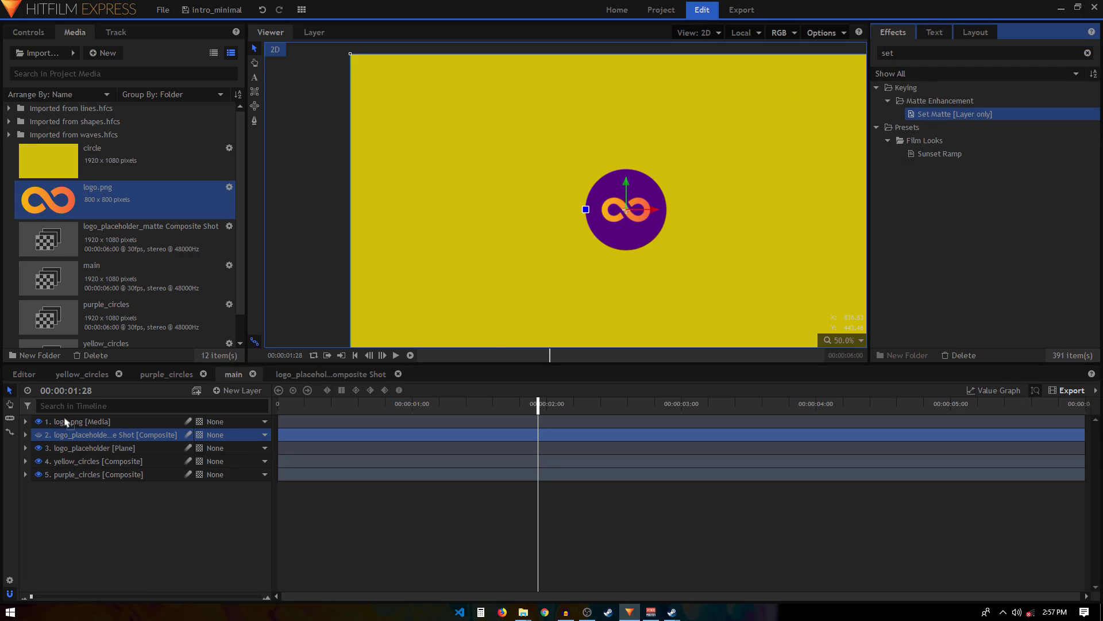
left_click_drag(65, 423, 62, 420)
Step: Configure Set Matte on logo.png with the logo_placeholder_matte Composite Shot as source layer, Subtract blend and Invert enabled, then scrub to check the reveal
left_click(48, 462)
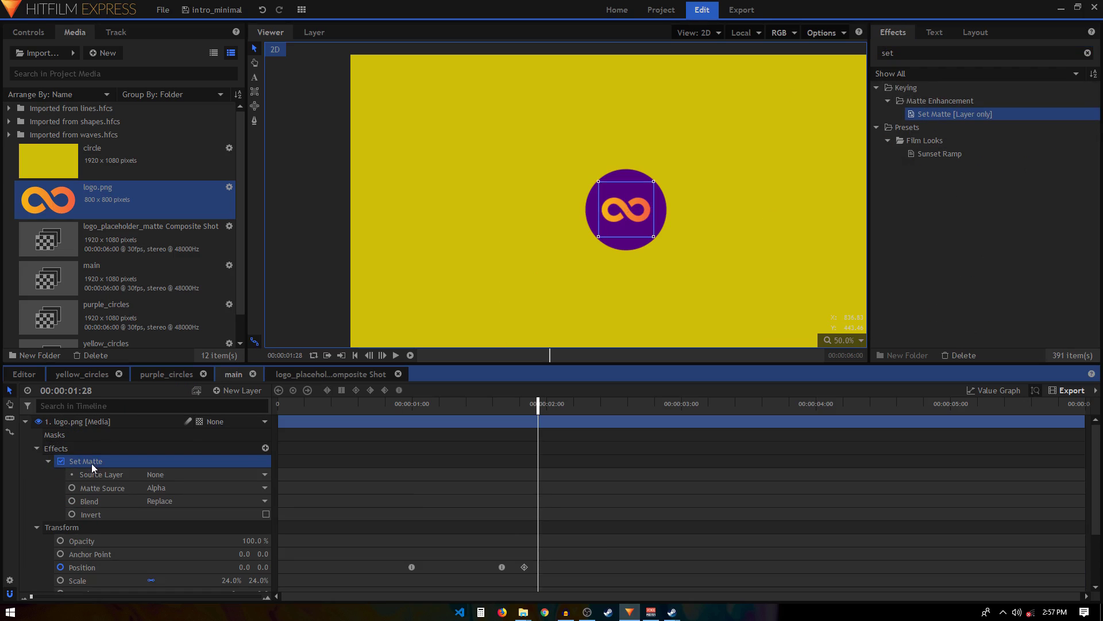
left_click(168, 475)
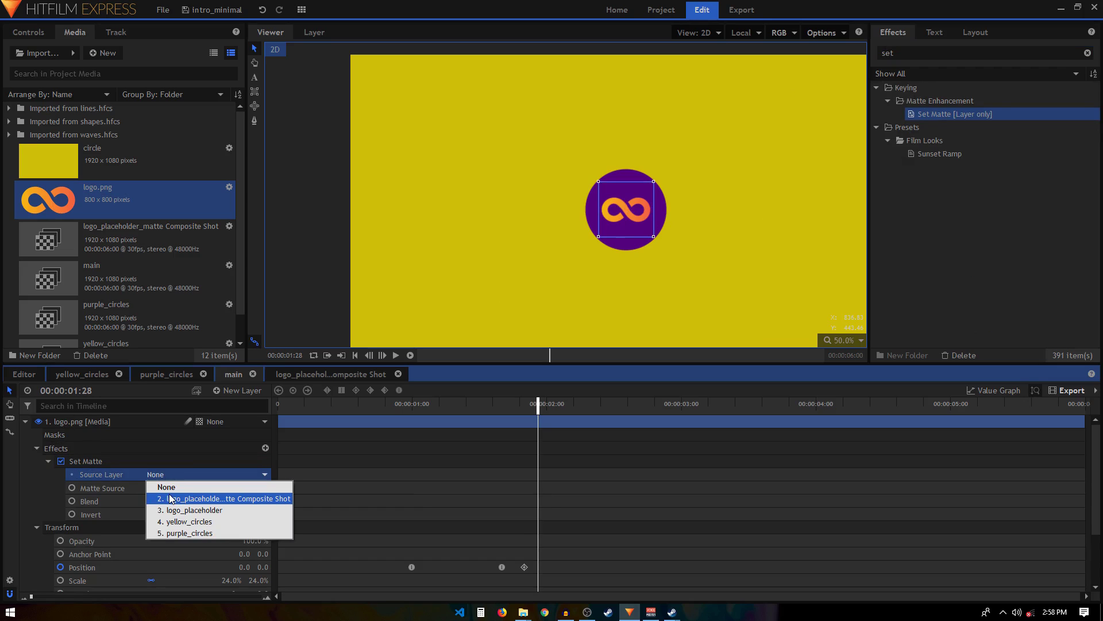
left_click(205, 499)
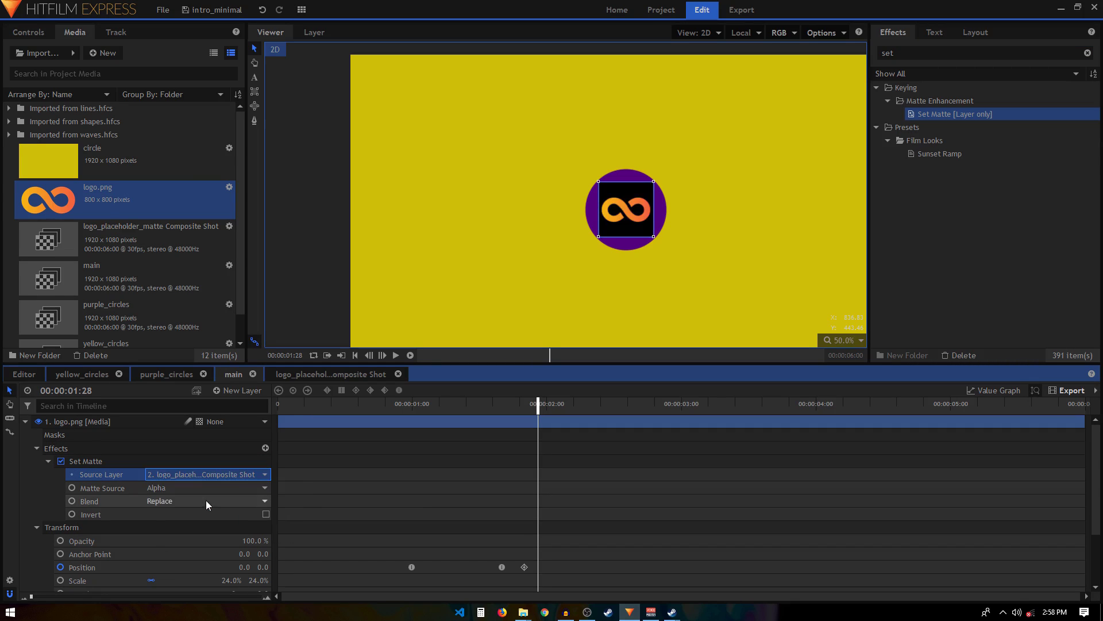
left_click(174, 505)
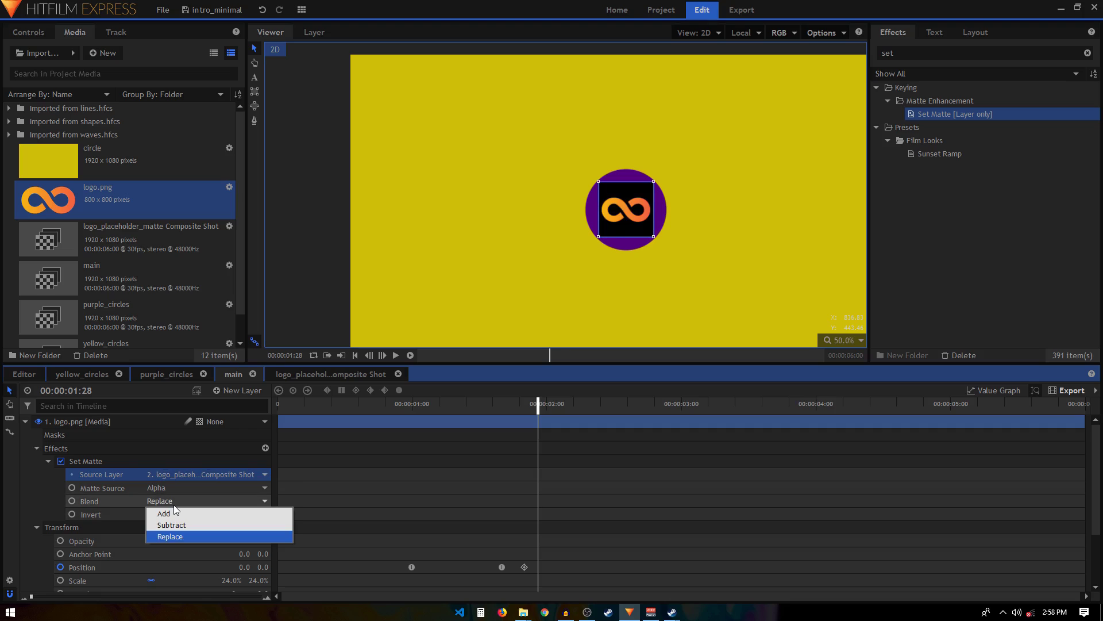
left_click(178, 523)
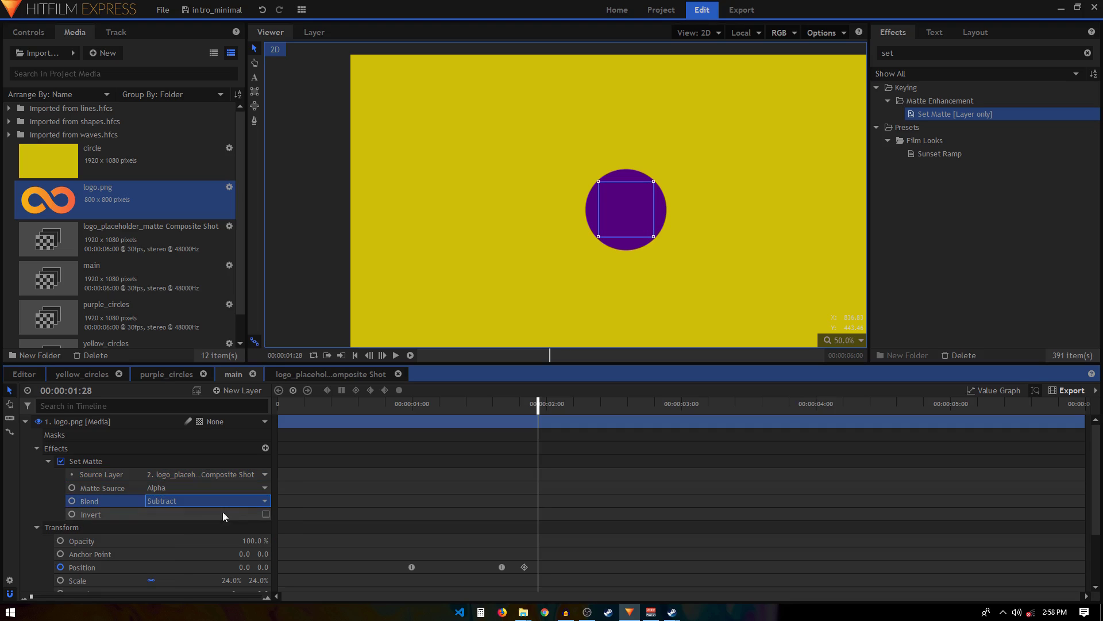
left_click(266, 514)
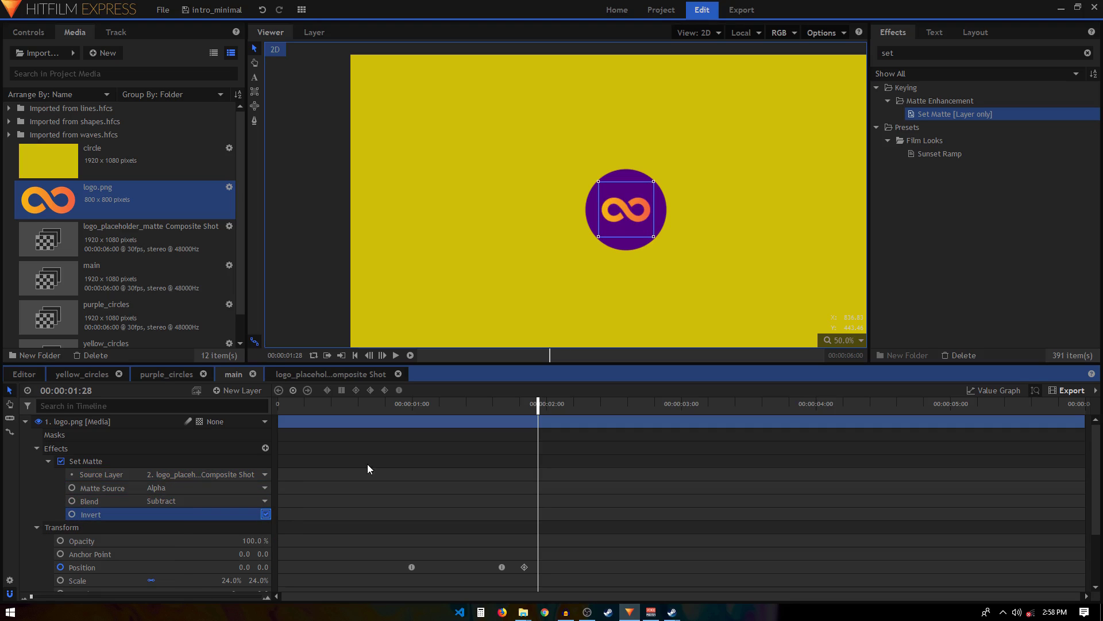
left_click(25, 421)
left_click_drag(444, 404, 560, 424)
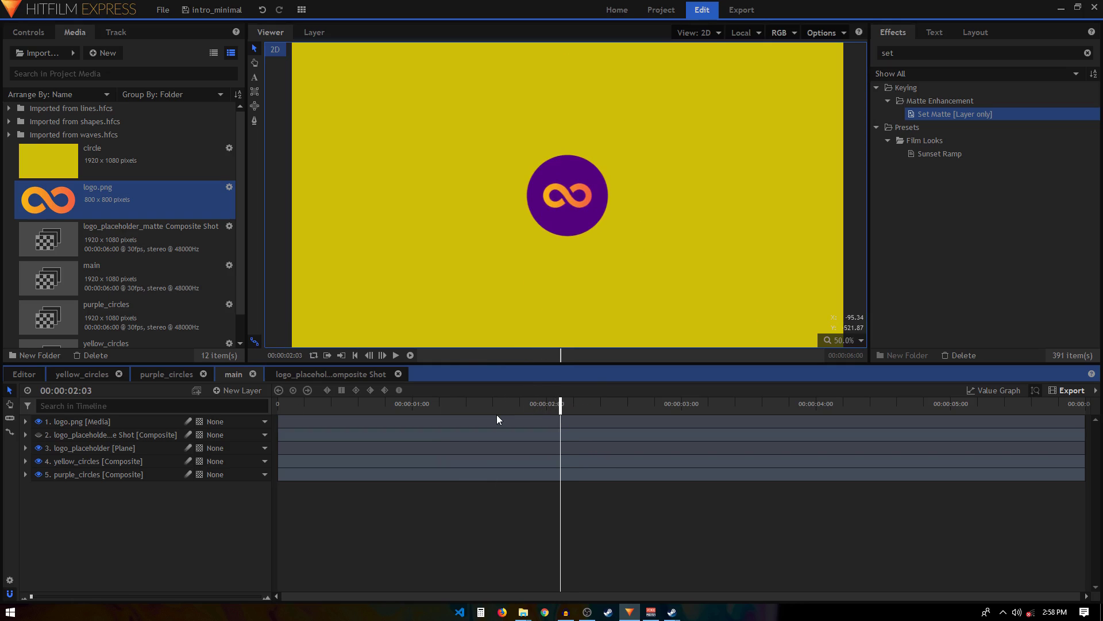
left_click_drag(493, 405, 578, 409)
Step: Add the lines composite from the Imported from lines.hfcs folder above logo.png in the main timeline
left_click(8, 109)
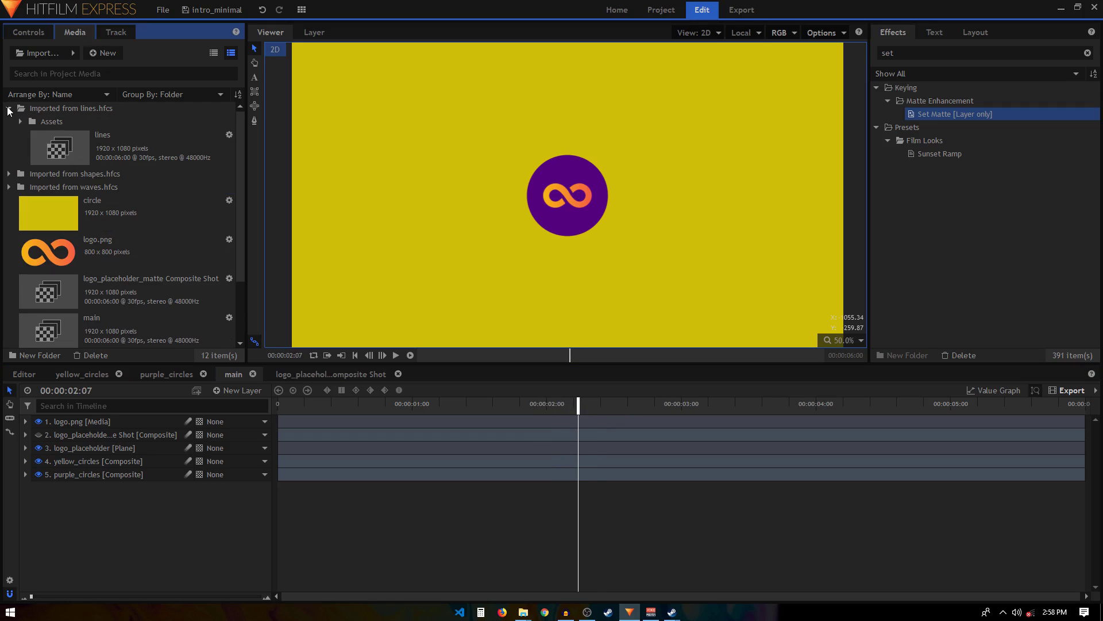
left_click(58, 140)
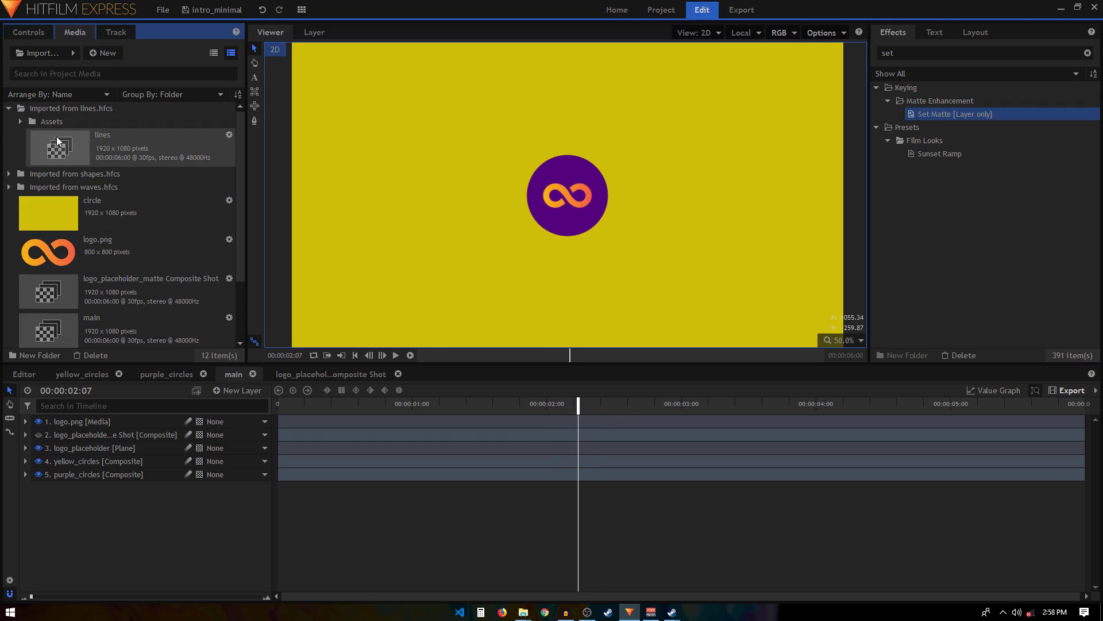
left_click_drag(123, 201, 97, 425)
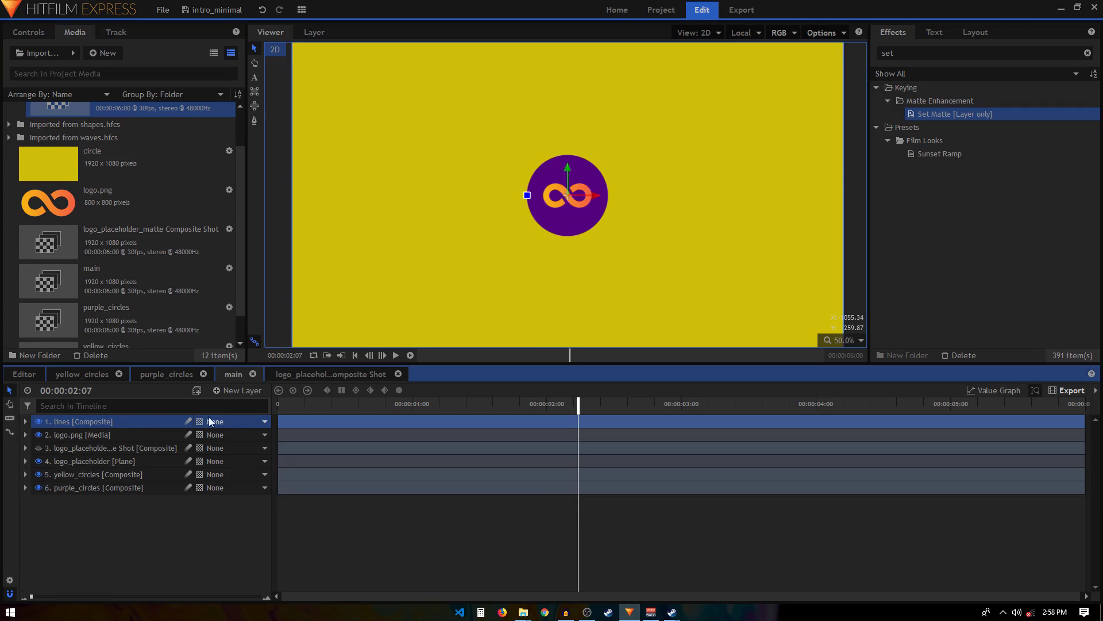
Step: Shift the lines layer so that it starts at about 00:00:01:03
left_click_drag(331, 404, 305, 417)
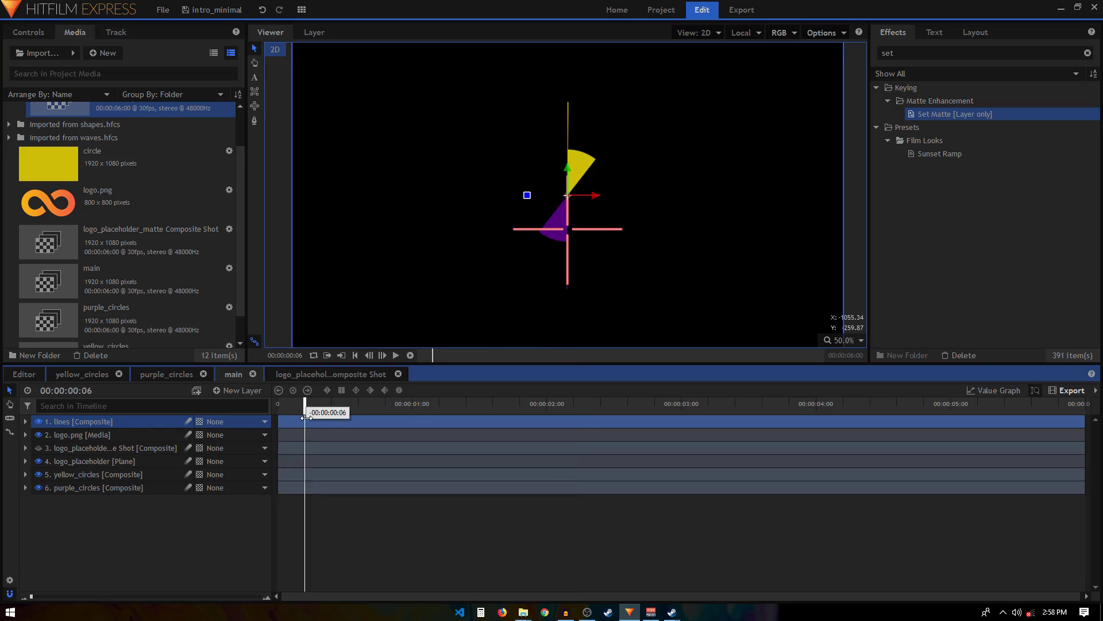
left_click_drag(476, 402, 423, 400)
left_click_drag(291, 421, 453, 413)
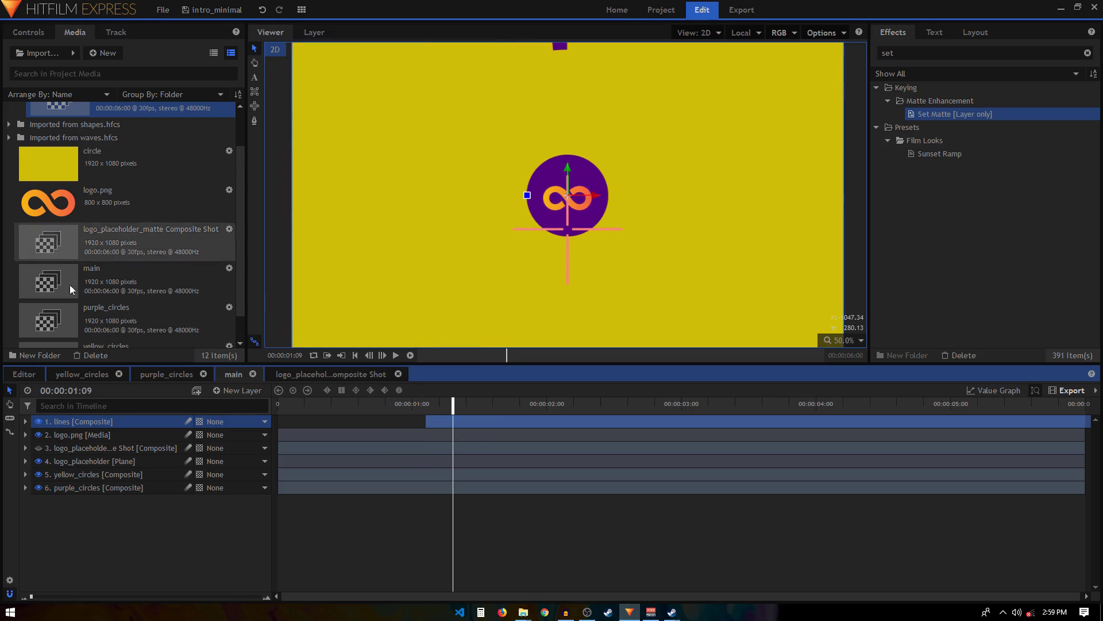
Step: Scale the lines layer down to 56%
left_click(25, 421)
left_click(37, 461)
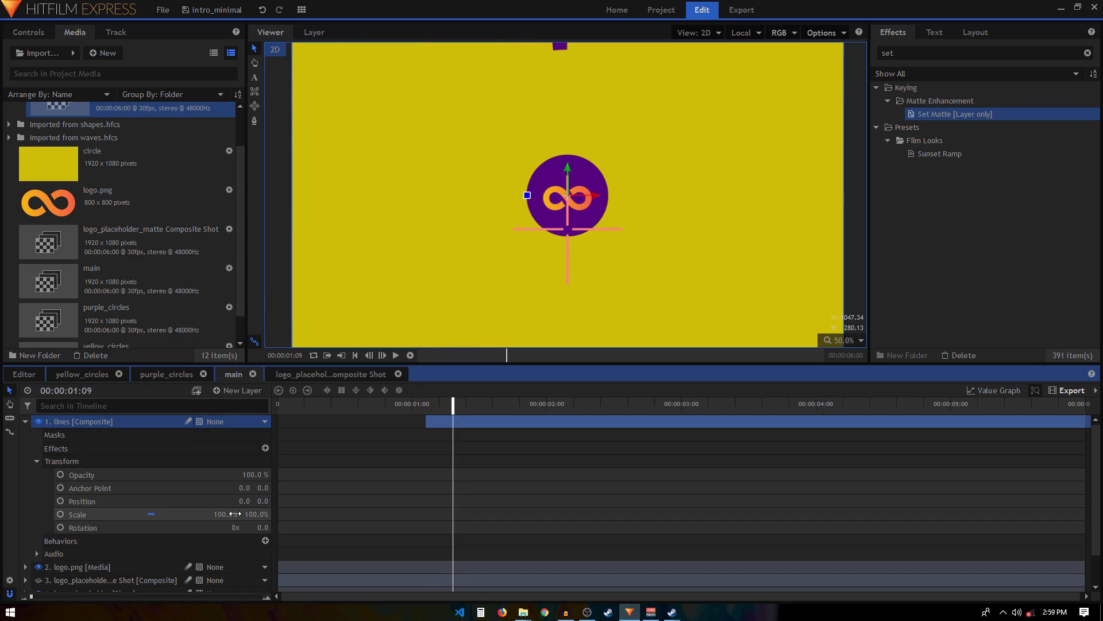
left_click_drag(259, 514, 211, 514)
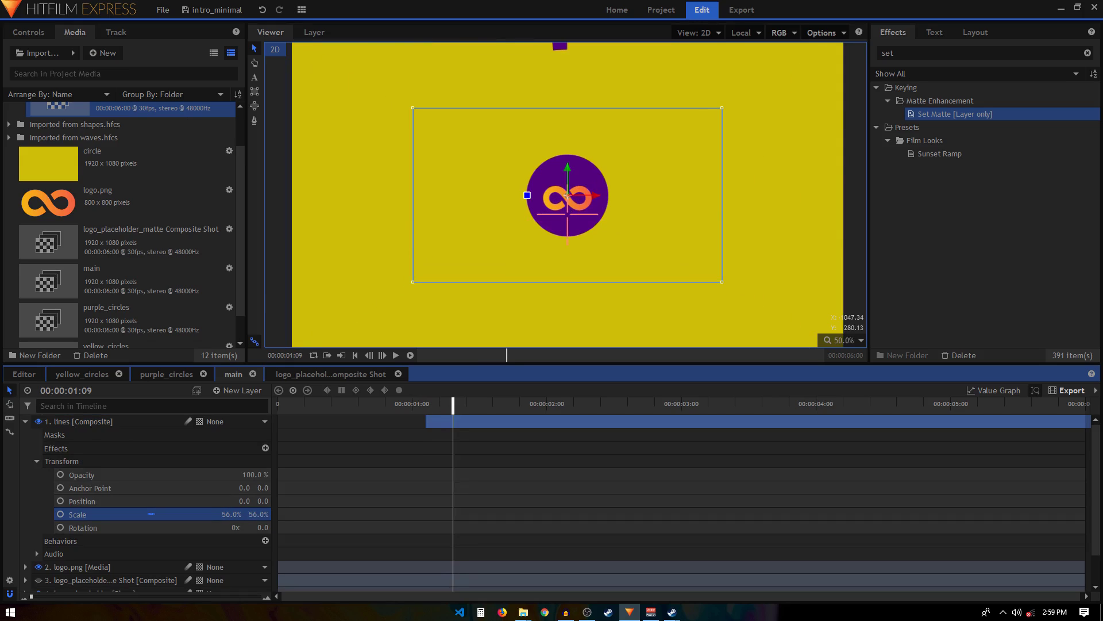
left_click(26, 421)
left_click(142, 501)
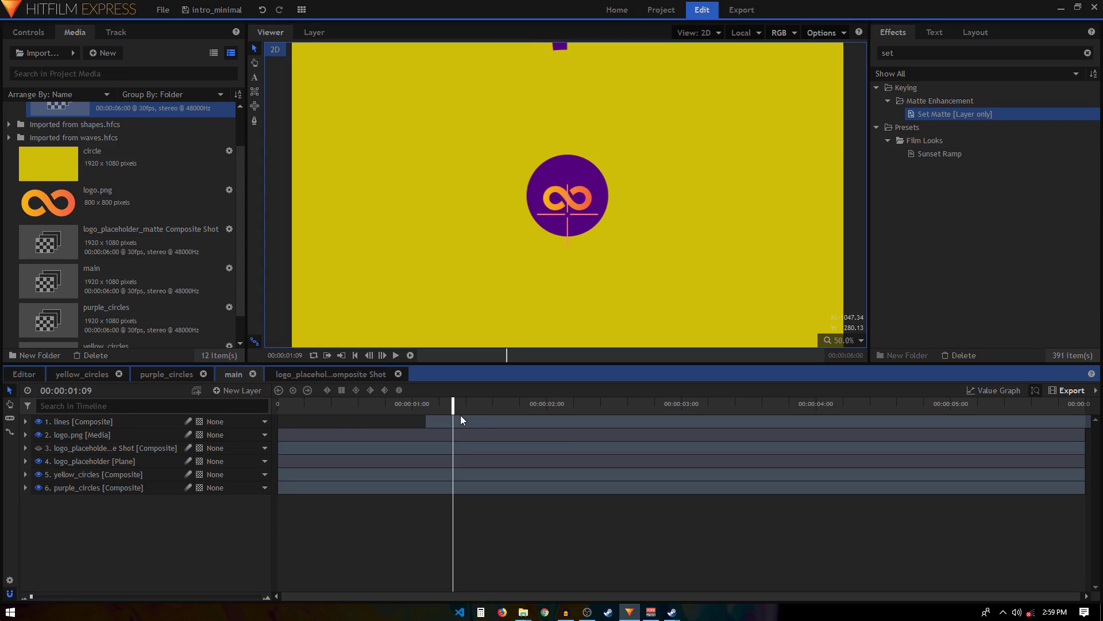
Step: Move the lines layer beside the purple circle's left edge and rotate it about -39.8 degrees
left_click(150, 420)
left_click_drag(573, 195, 500, 200)
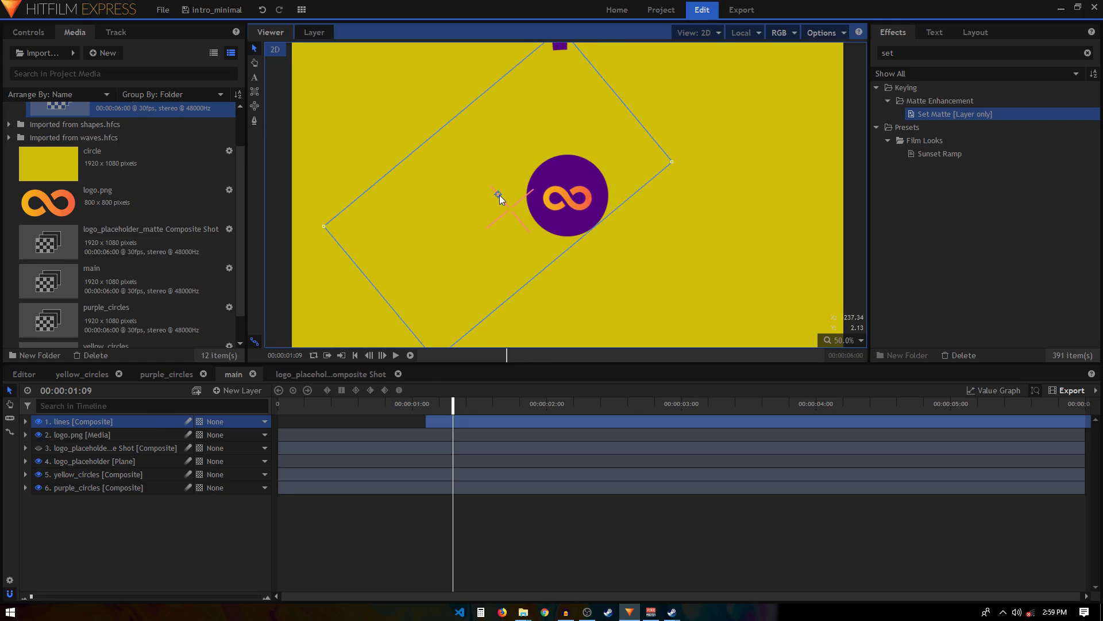
left_click_drag(412, 404, 488, 426)
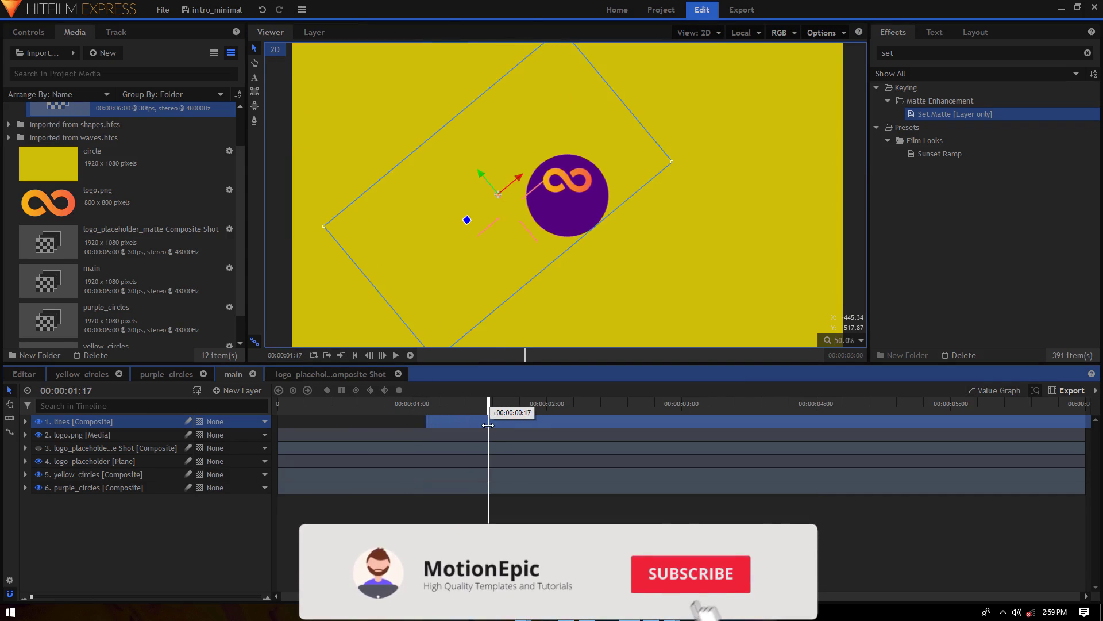
Step: Reduce the lines layer's scale to 27% and move it closer to the purple circle, at position -172, -2
left_click(25, 422)
left_click(37, 461)
left_click_drag(232, 514, 192, 514)
left_click_drag(499, 194, 519, 195)
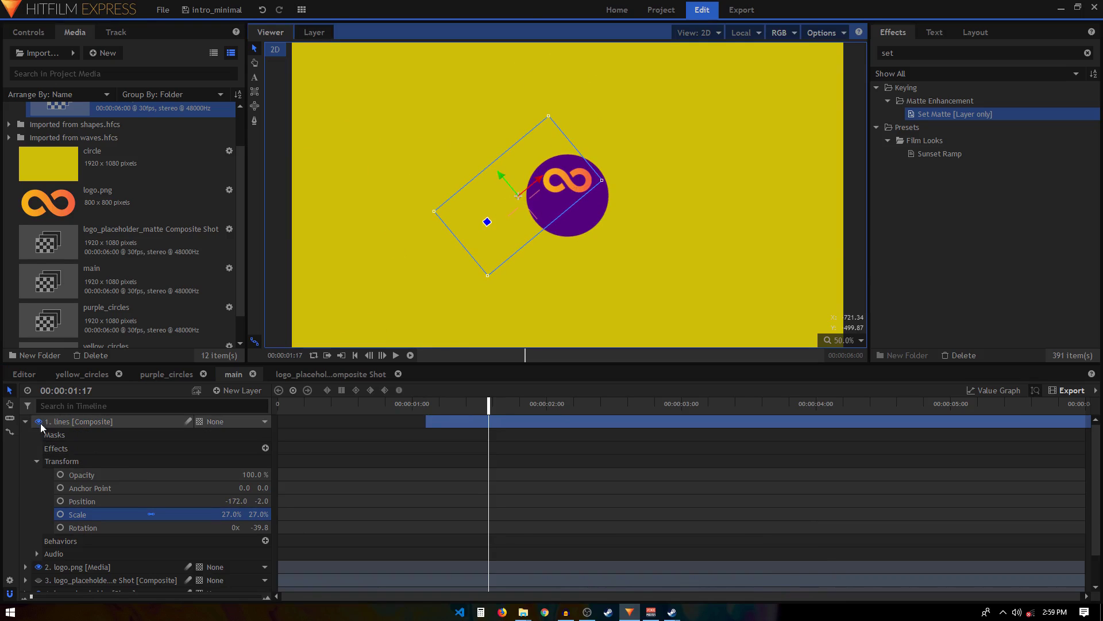
left_click(61, 421)
left_click(25, 421)
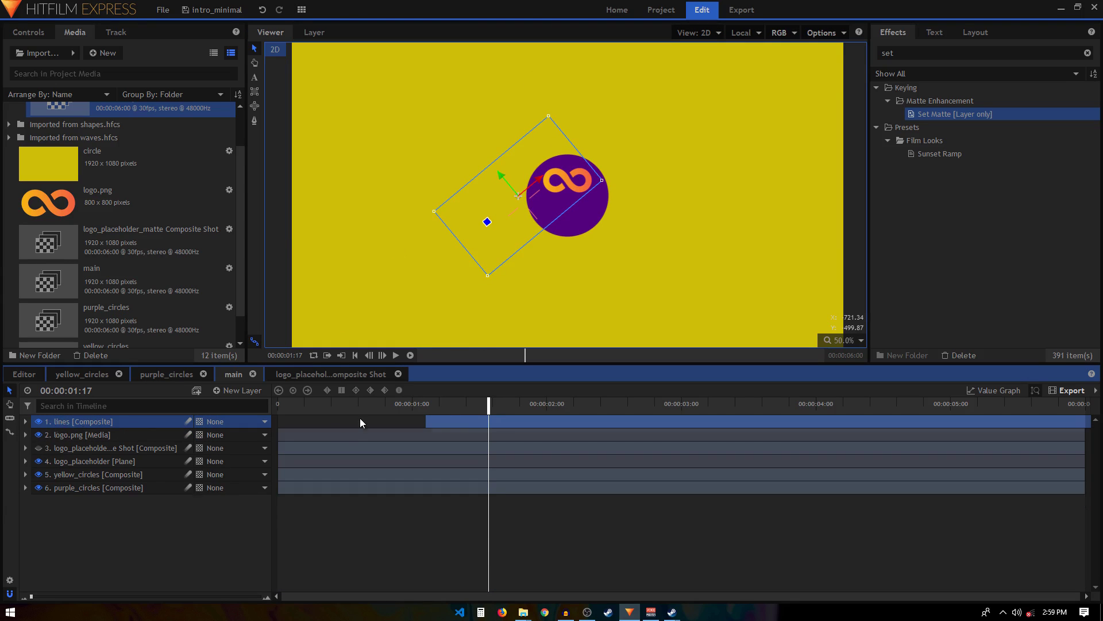
Step: Duplicate the lines layer, placing the copy rotated and slightly enlarged at the purple circle's lower-right edge, starting at about 00:00:00:28
key("ctrl+d")
left_click_drag(523, 200, 606, 226)
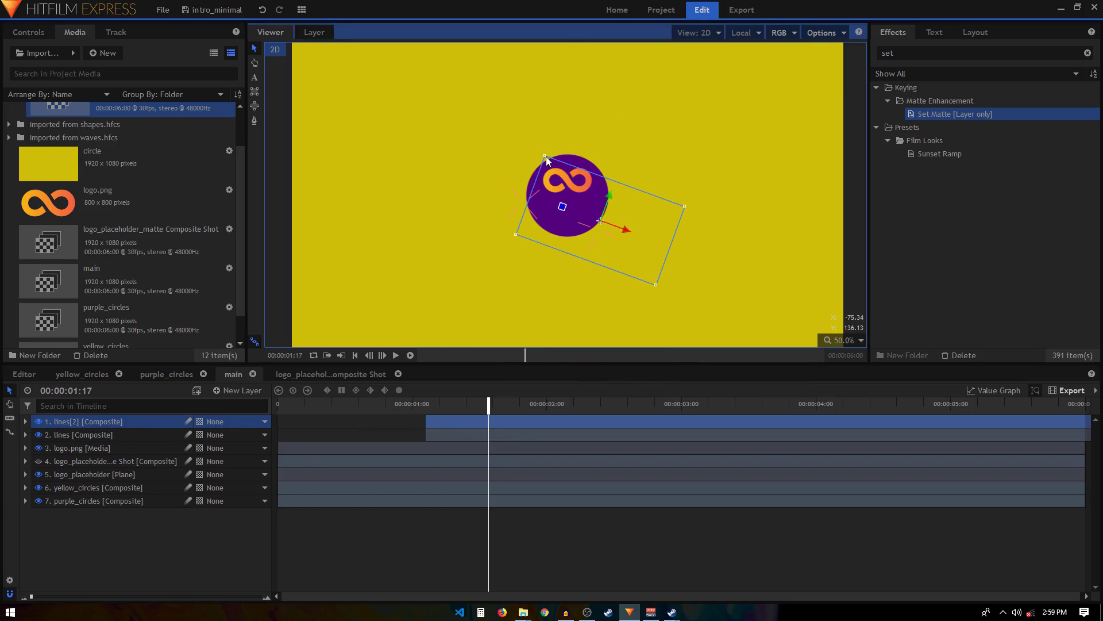
mouse_move(546, 159)
left_mouse_down()
mouse_move(572, 187)
mouse_move(530, 151)
left_mouse_up()
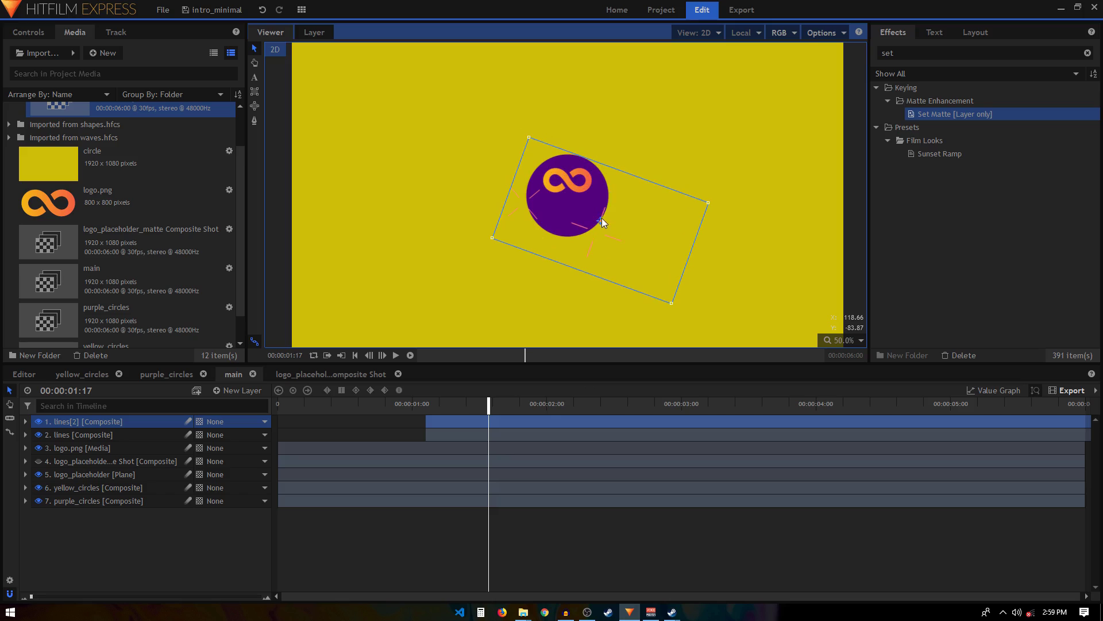
left_click(506, 403)
Step: Open the imported shapes composite shot and hide its square and triangle accents layers, leaving only the circle enabled
scroll(46, 164, "up", 2)
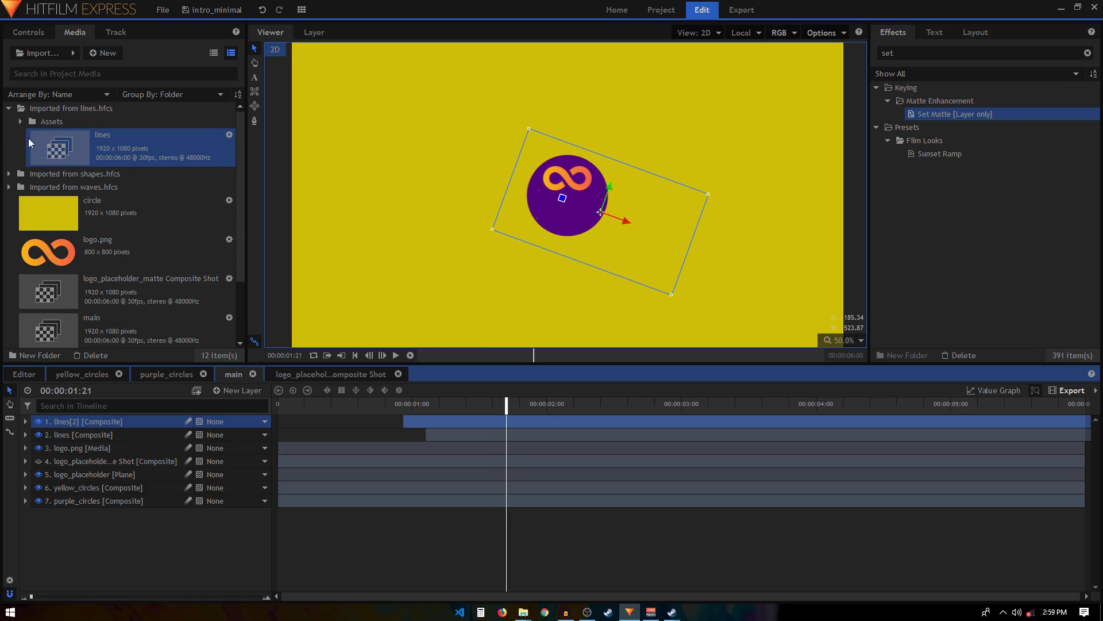
left_click(8, 108)
left_click(9, 122)
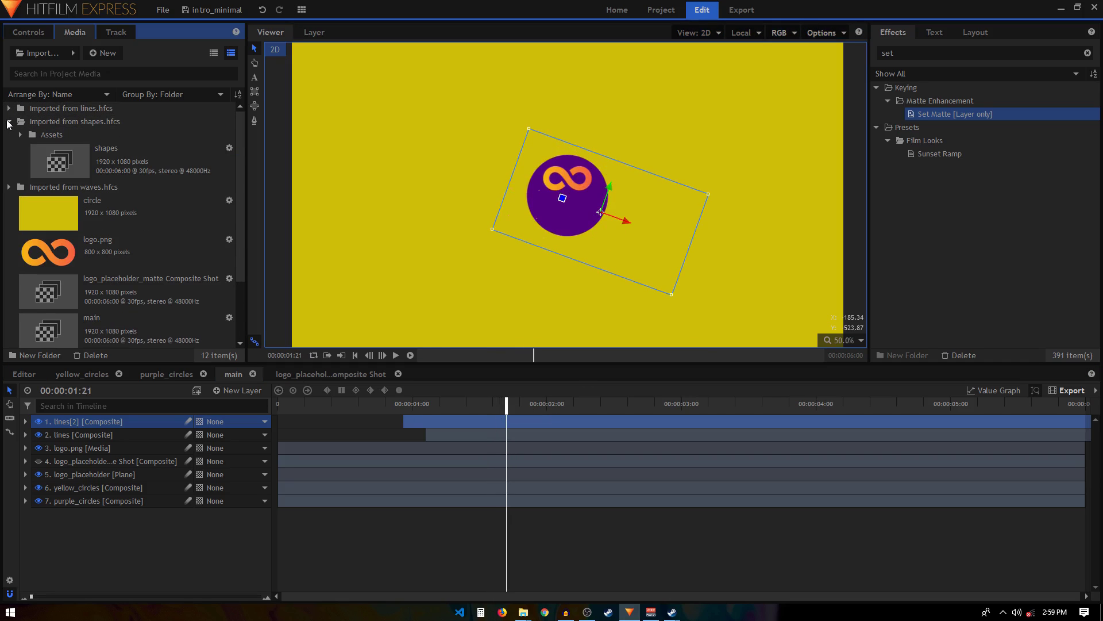
double_click(107, 159)
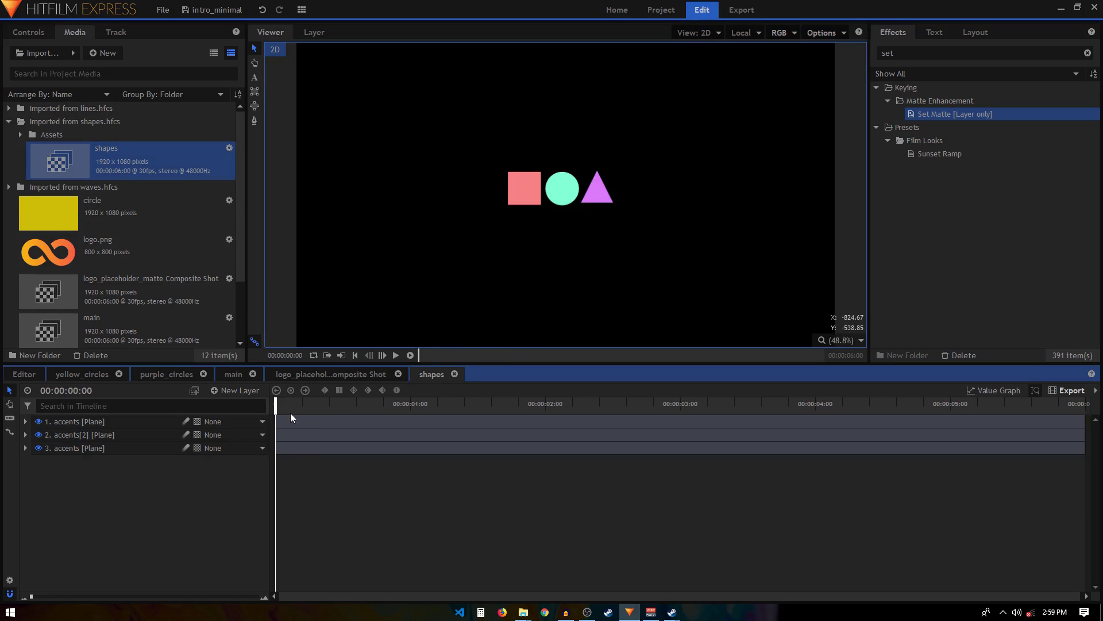
mouse_move(291, 413)
left_mouse_down()
mouse_move(349, 409)
mouse_move(276, 408)
left_mouse_up()
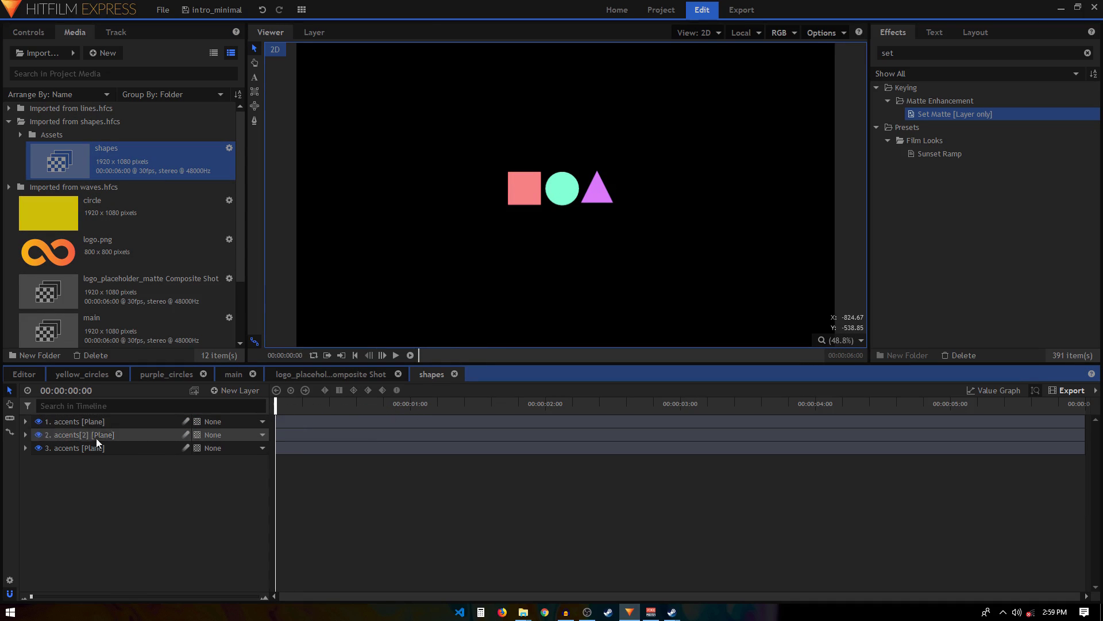
left_click(38, 435)
left_click(38, 448)
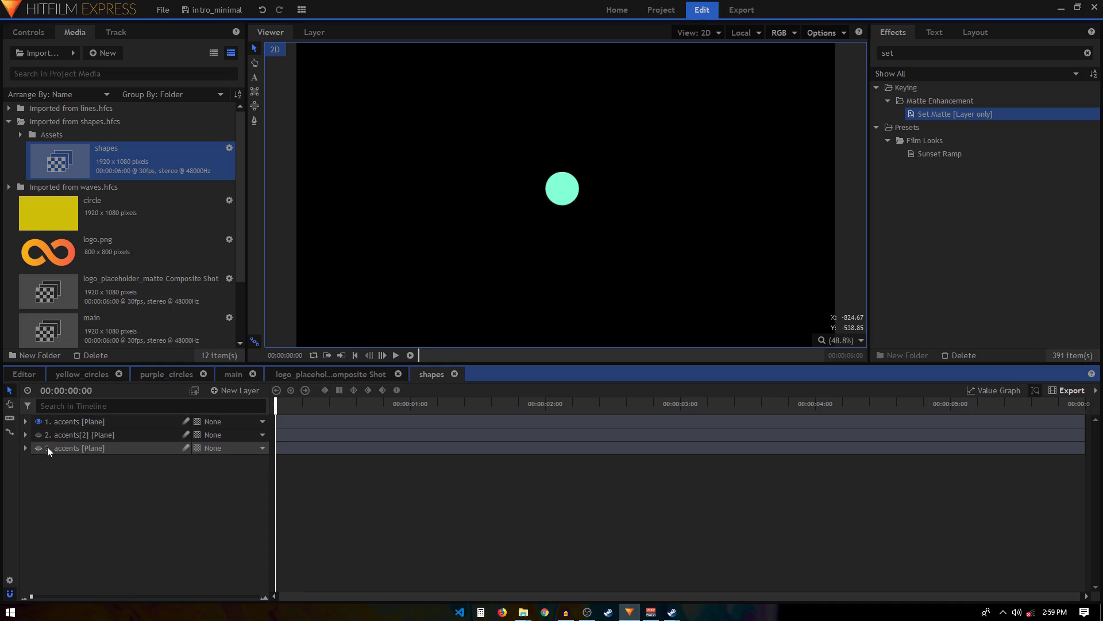
left_click_drag(310, 408, 324, 401)
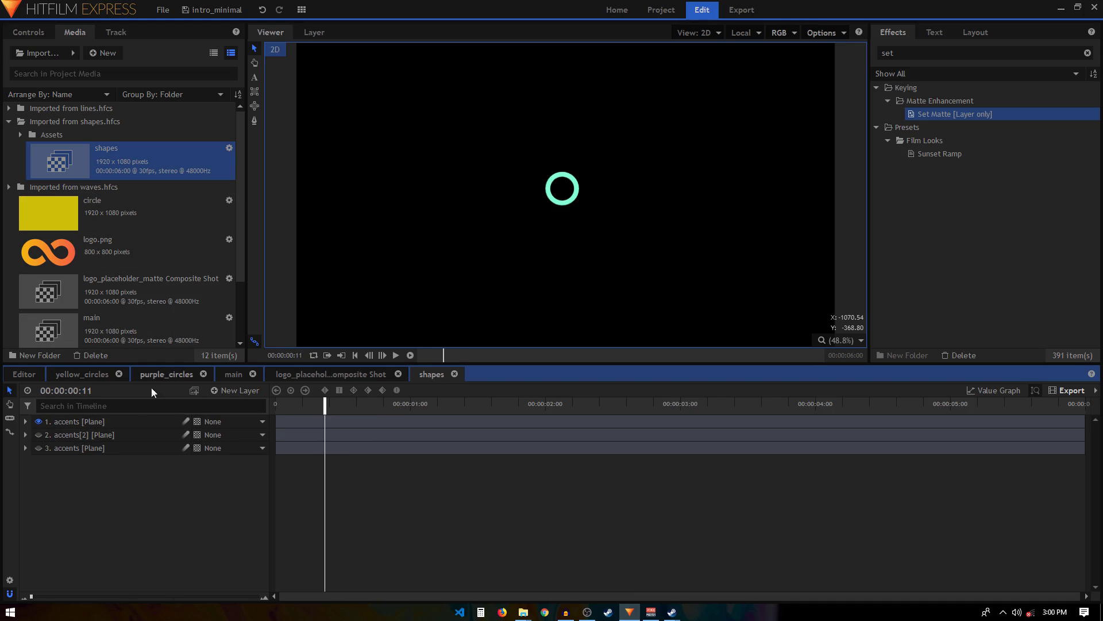
Step: Add the shapes composite to the main timeline starting at about 00:00:01:00, positioned at 152, 148 near the purple circle's upper-right edge
left_click(224, 373)
left_click_drag(118, 323, 448, 403)
left_click_drag(577, 195, 611, 157)
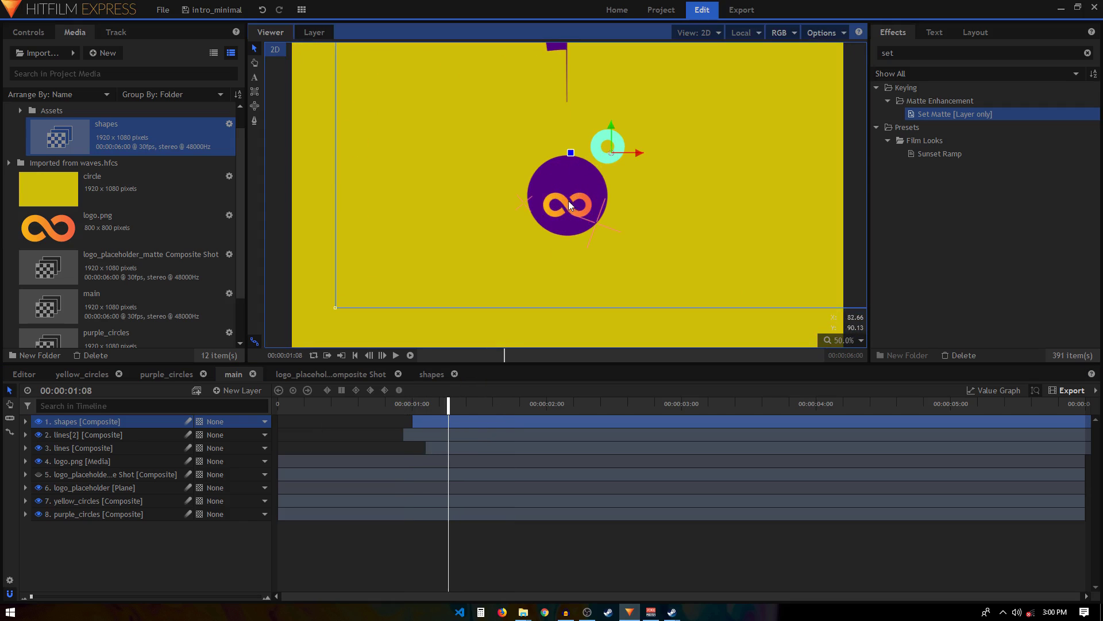
Step: Scale the shapes layer to 36% and move it closer to the purple circle, at position 102, 122
left_click(25, 421)
left_click(37, 461)
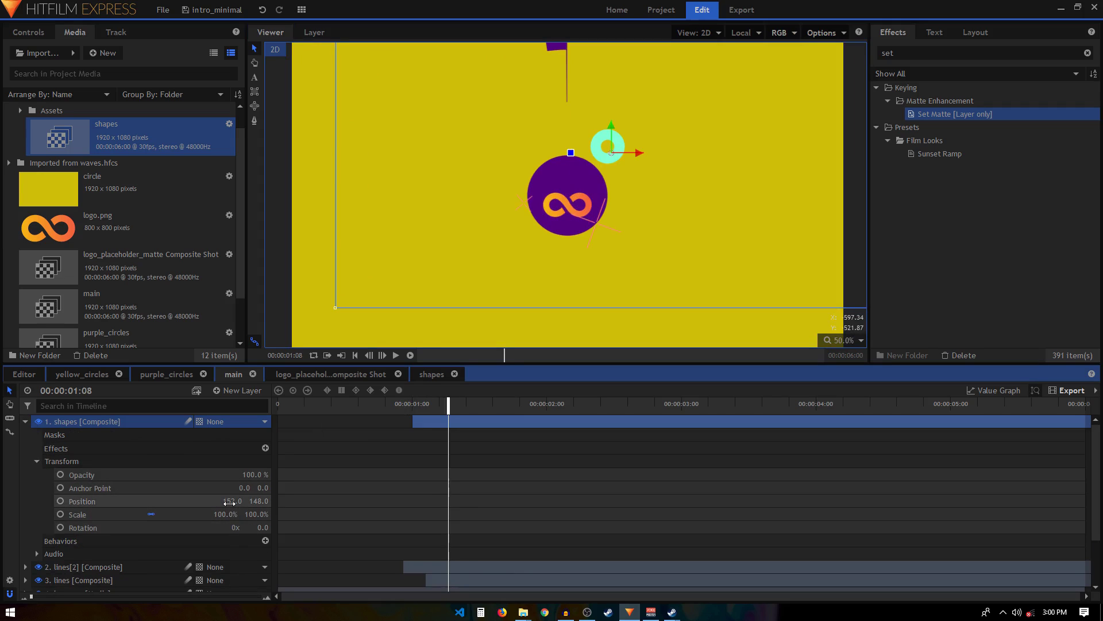
left_click_drag(230, 514, 357, 357)
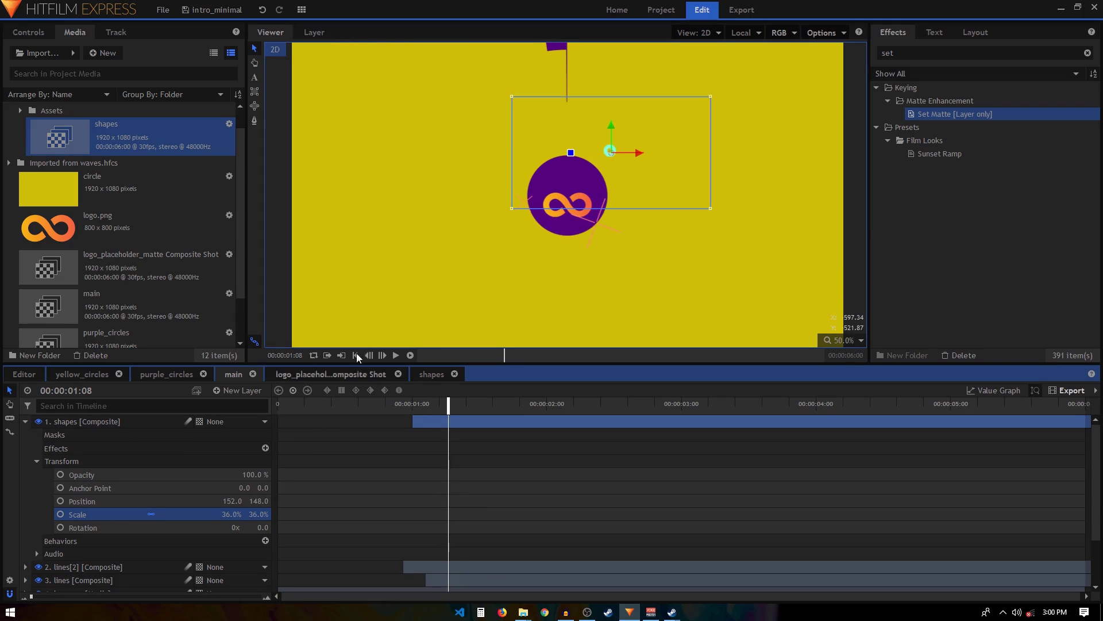
left_click_drag(612, 156, 598, 163)
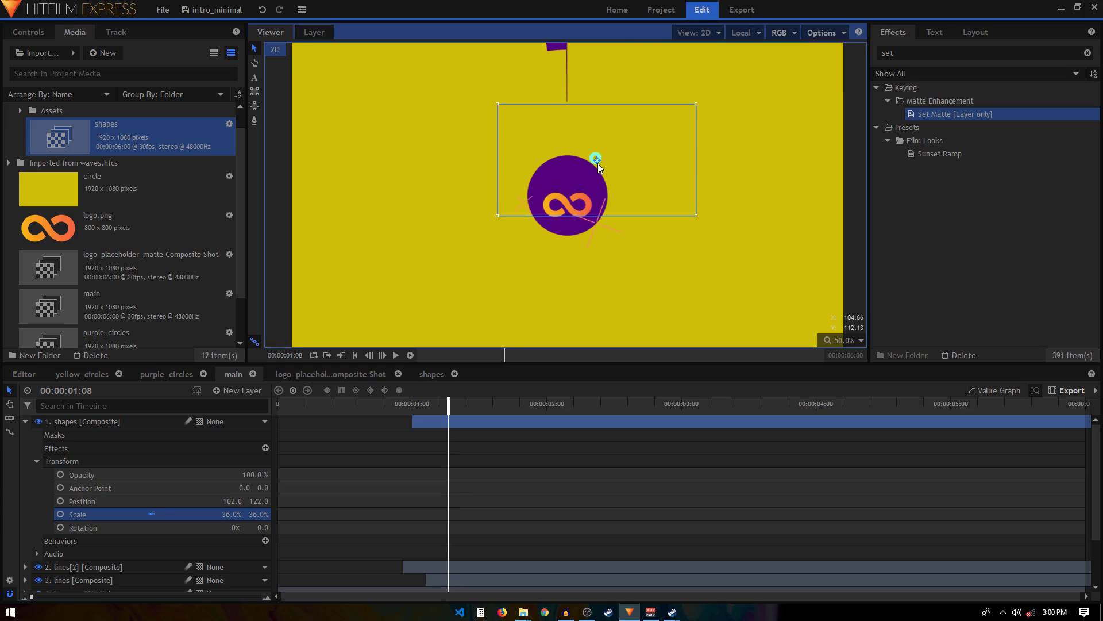
left_click(25, 421)
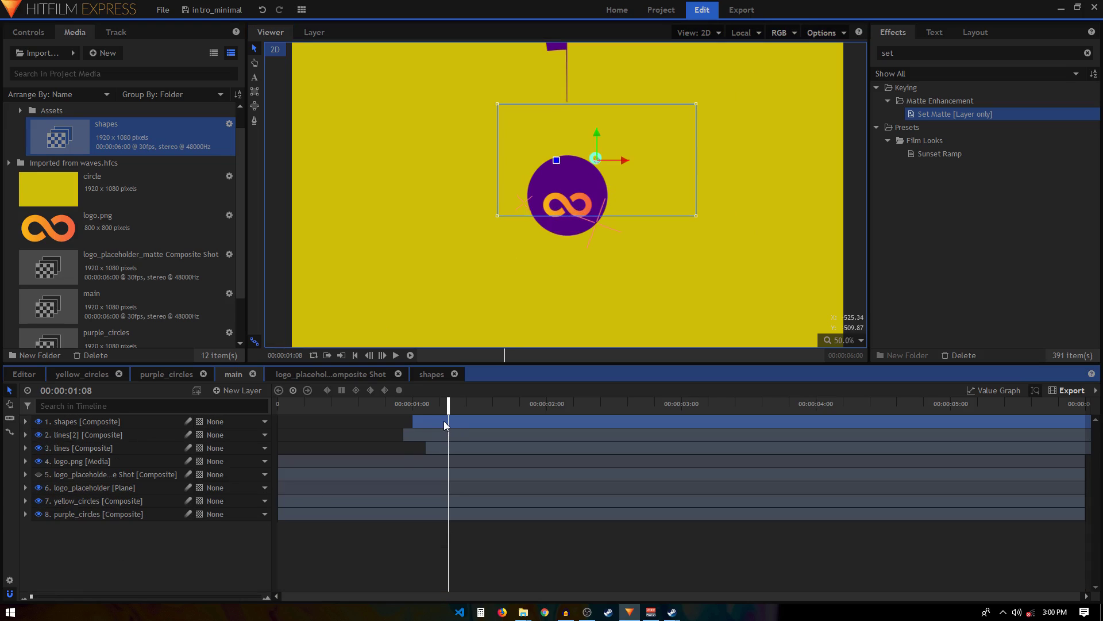
Step: Move the shapes layer directly below the logo_placeholder plane in the layer stack and check it around 00:00:01:05
left_click_drag(87, 428, 90, 487)
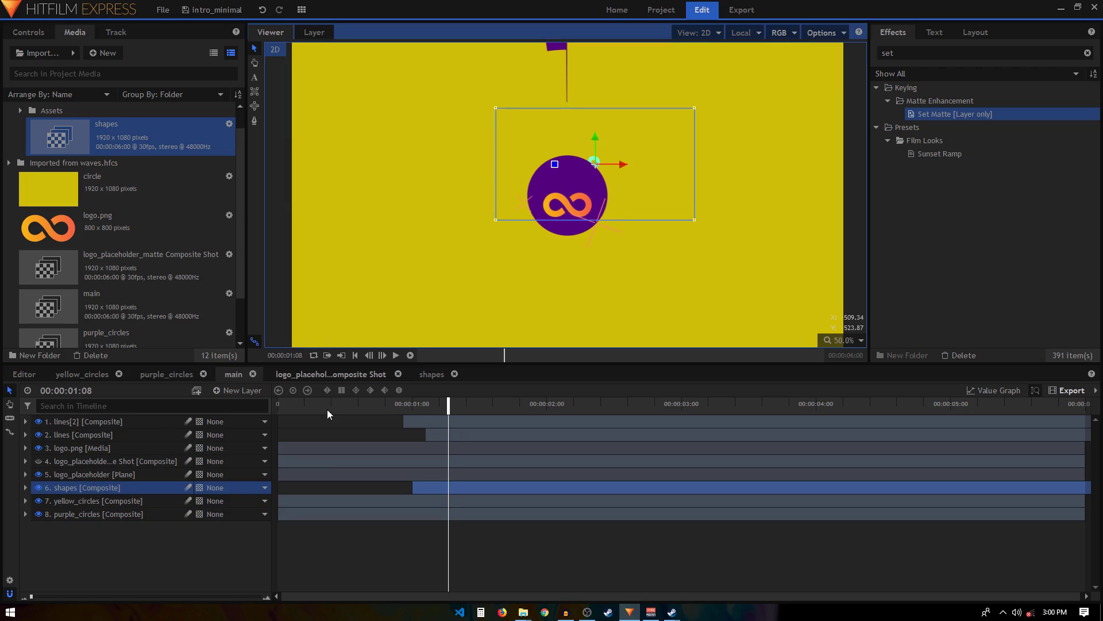
left_click(415, 422)
left_click_drag(382, 400, 434, 412)
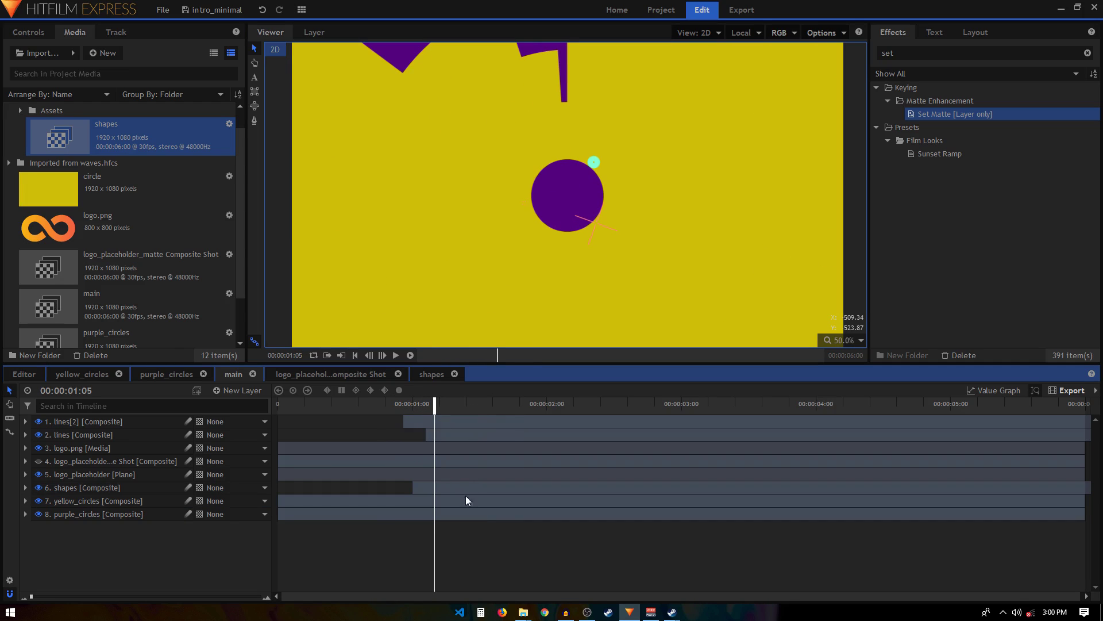
Step: Delay the shapes layer to start at about 00:00:01:07 and preview its timing against the growing purple circle
left_click(104, 501)
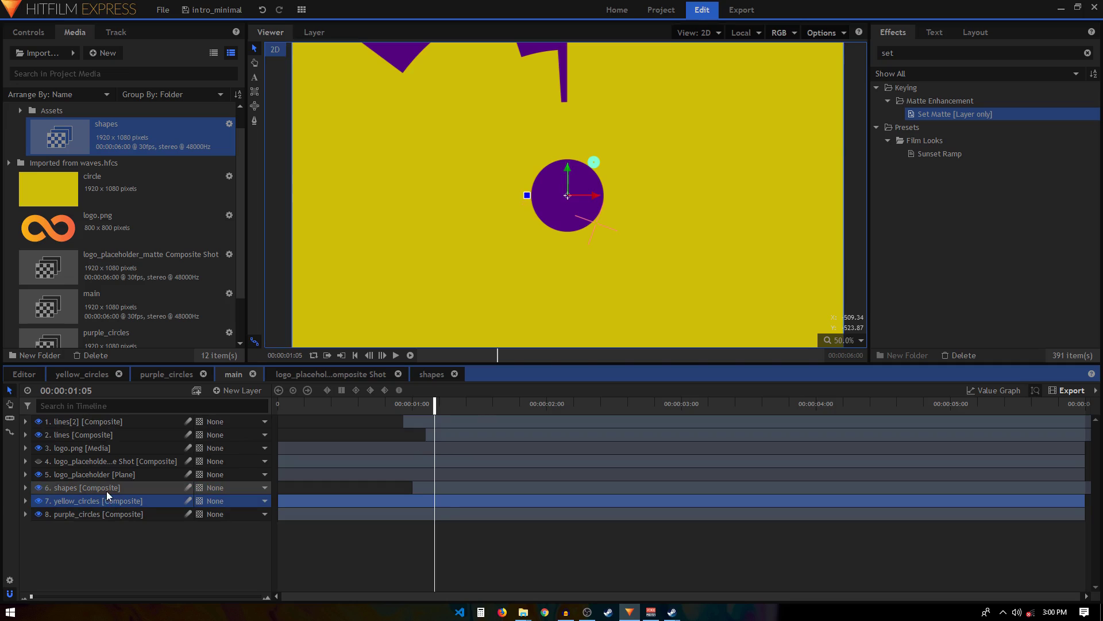
left_click(106, 489)
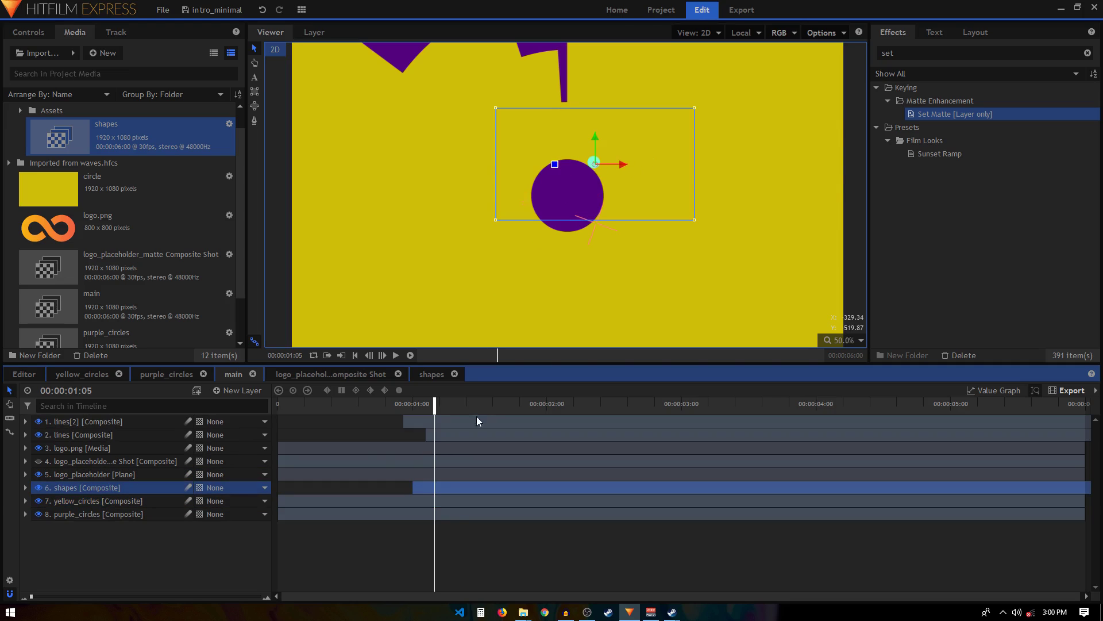
left_click_drag(388, 408, 415, 410)
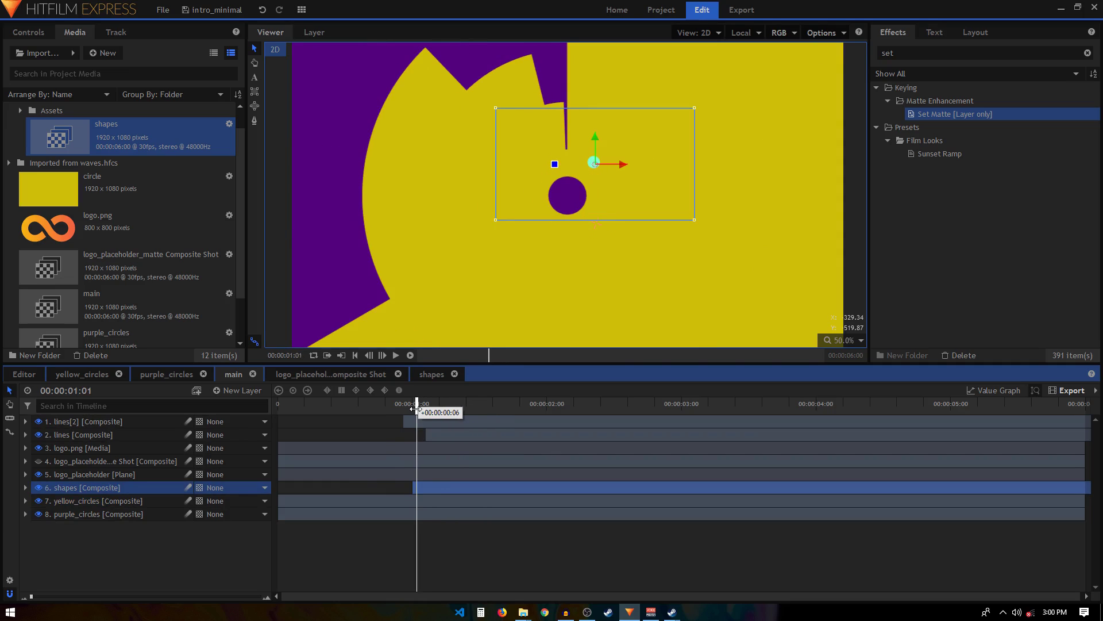
left_click_drag(430, 489, 457, 492)
left_click_drag(413, 404, 494, 420)
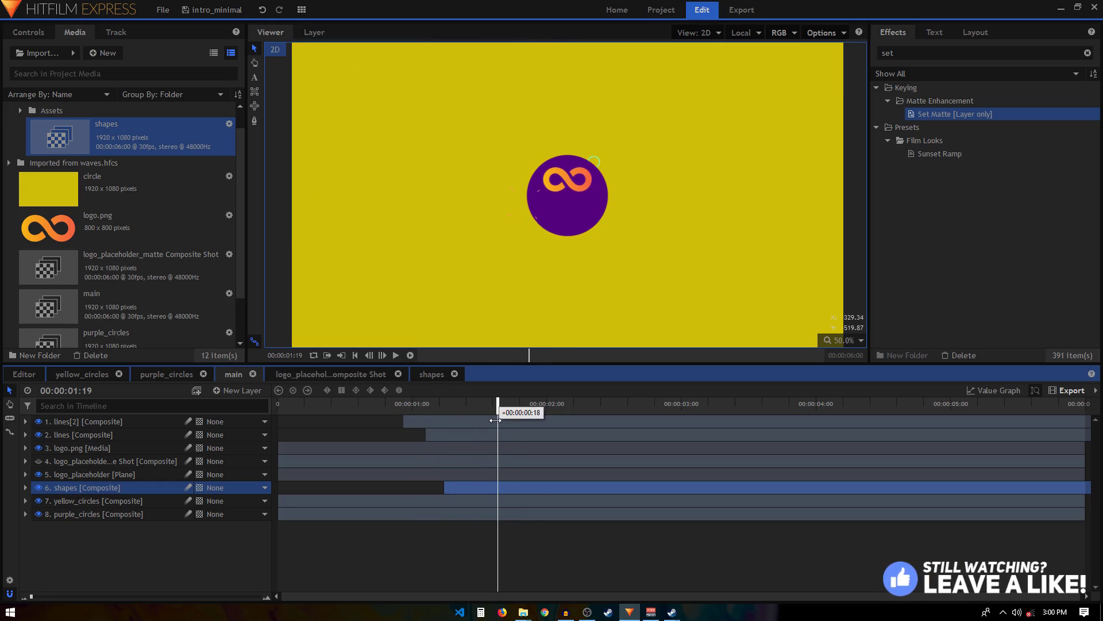
left_click(382, 405)
key("space")
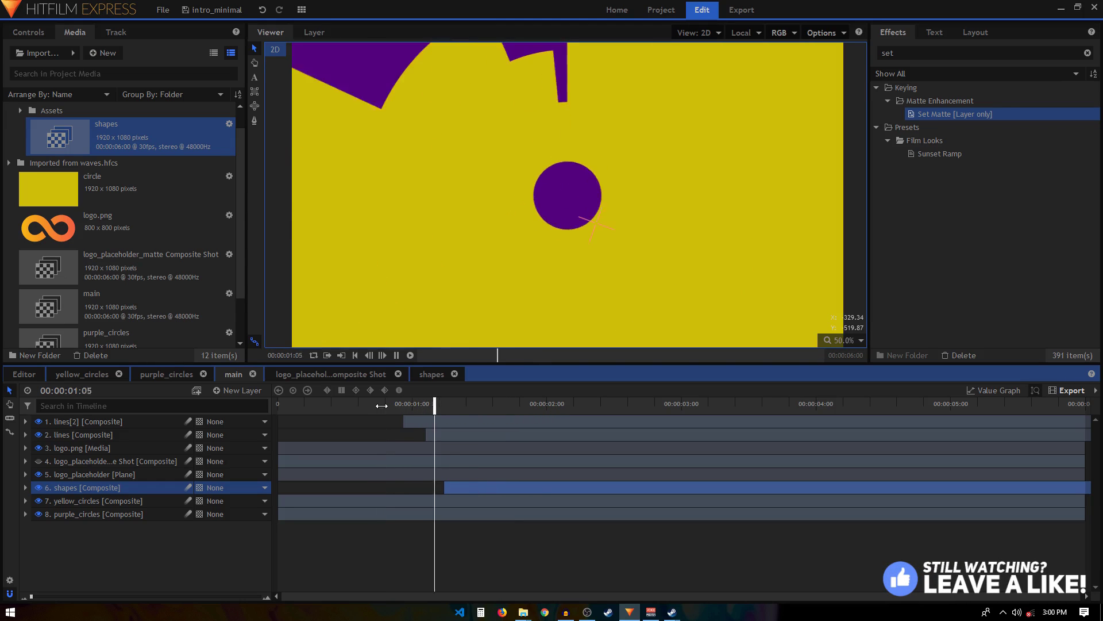
left_click(391, 409)
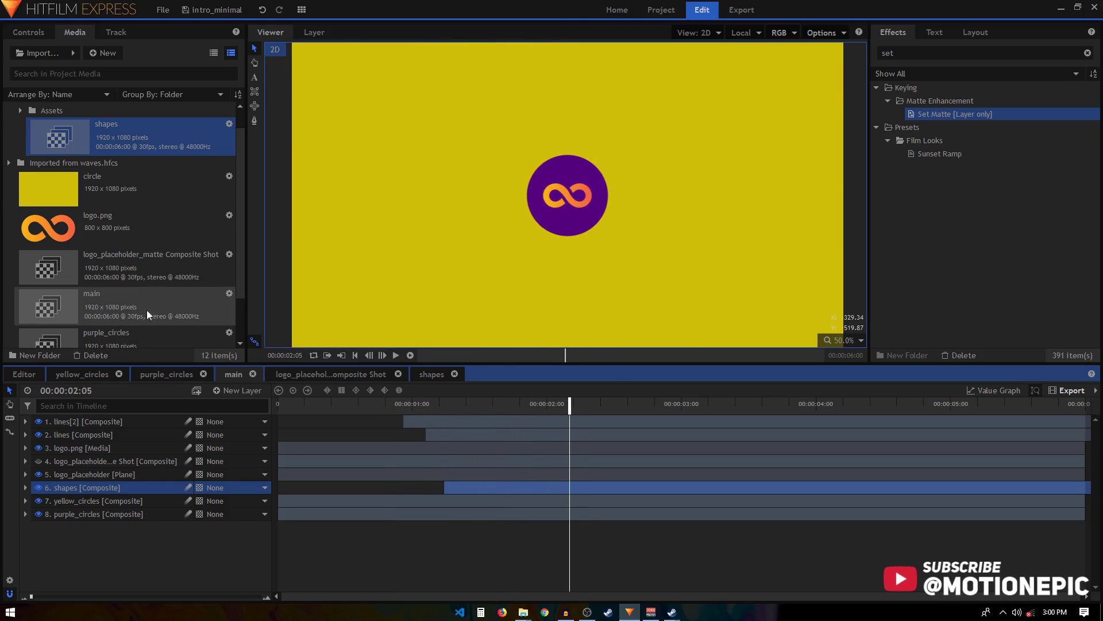
Step: Add the imported waves composite as the top layer of the main timeline, starting at about 00:00:01:02
scroll(57, 172, "up", 1)
left_click(10, 122)
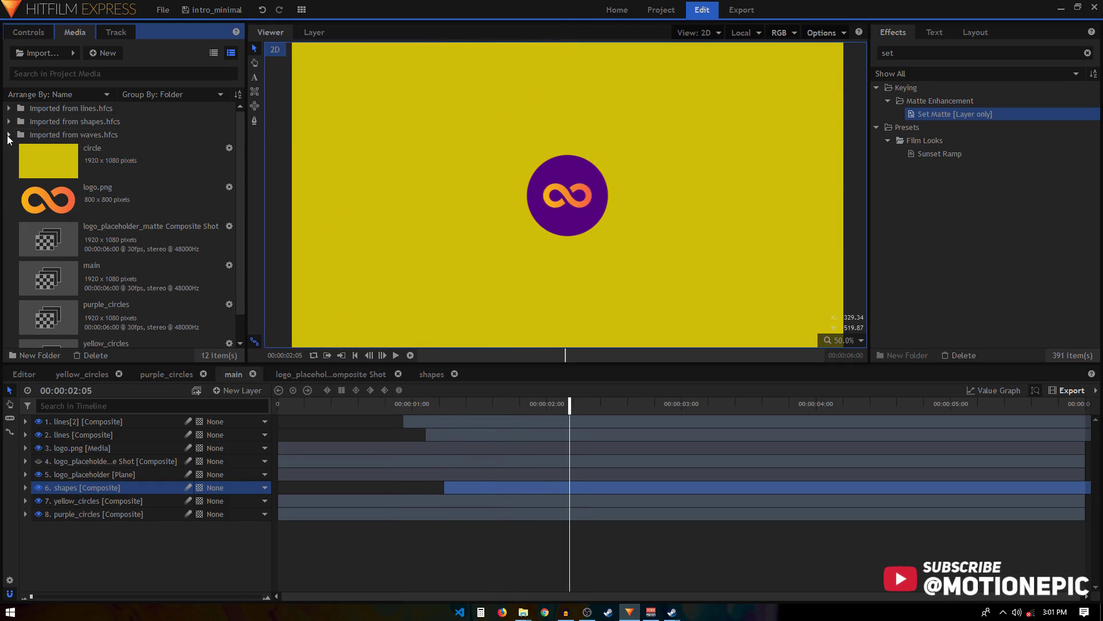
left_click(9, 135)
left_click_drag(58, 173, 455, 414)
left_click(444, 406)
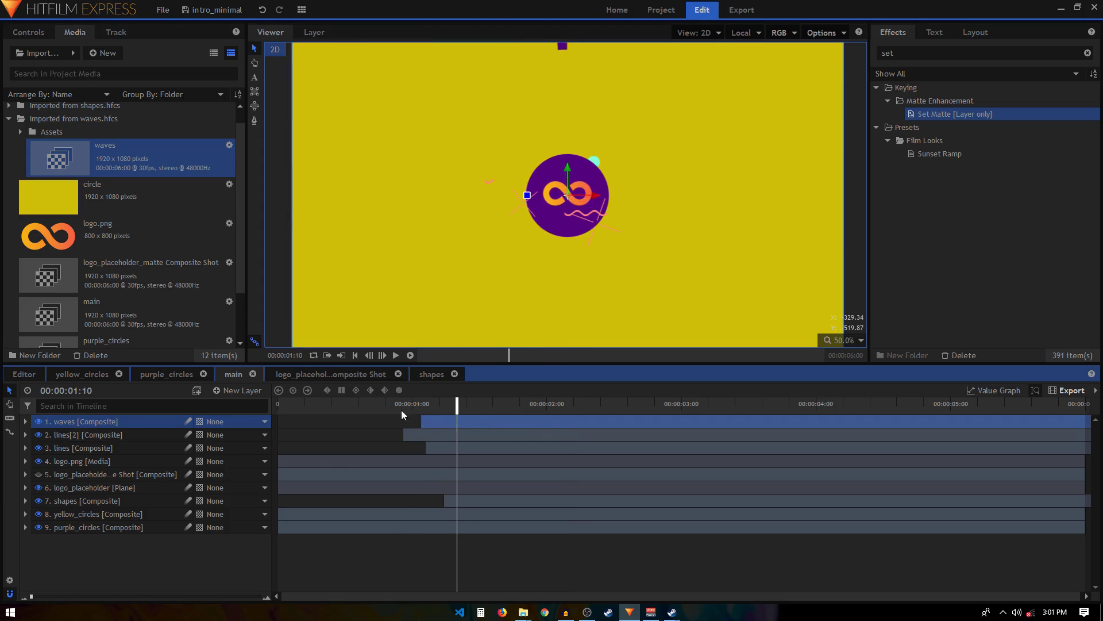
Step: Scale the waves layer down to 67%
left_click(25, 421)
left_click(38, 461)
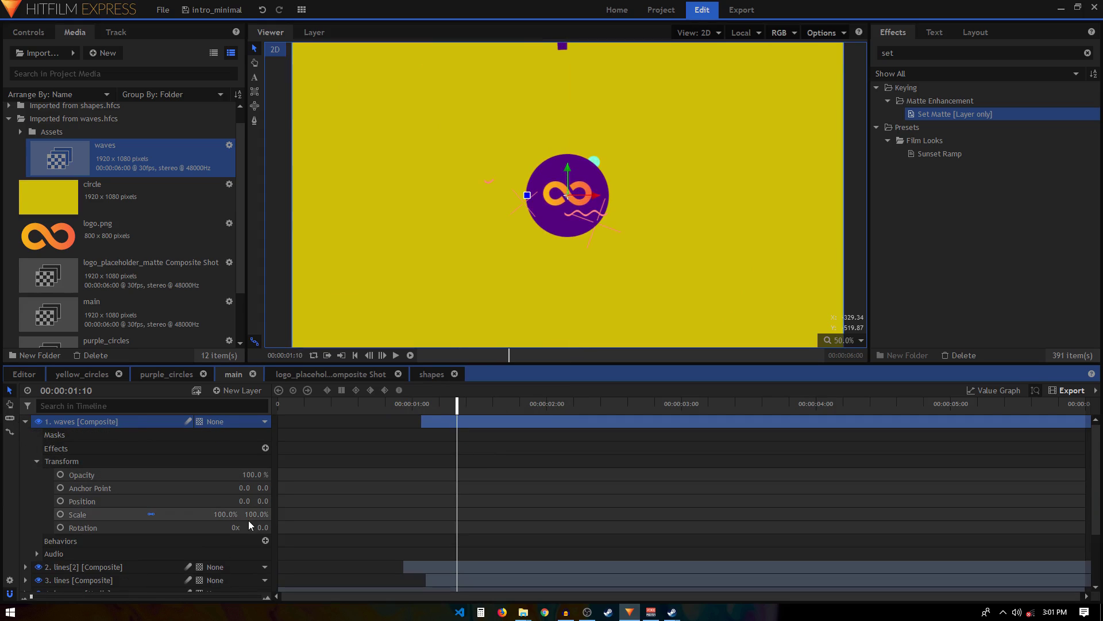
left_click_drag(218, 516, 200, 516)
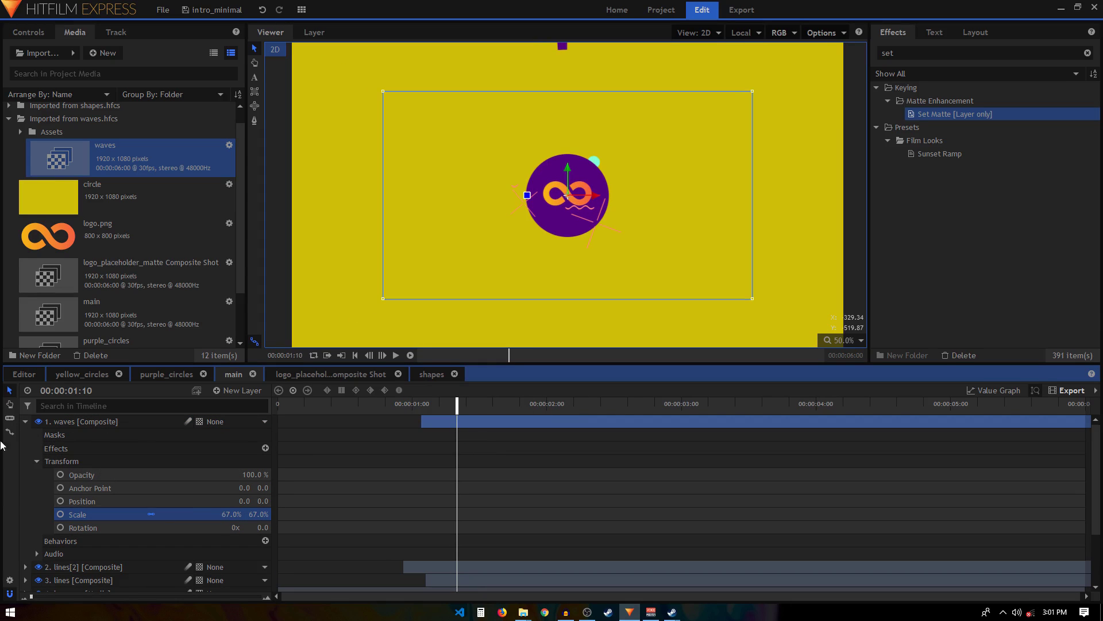
left_click(25, 421)
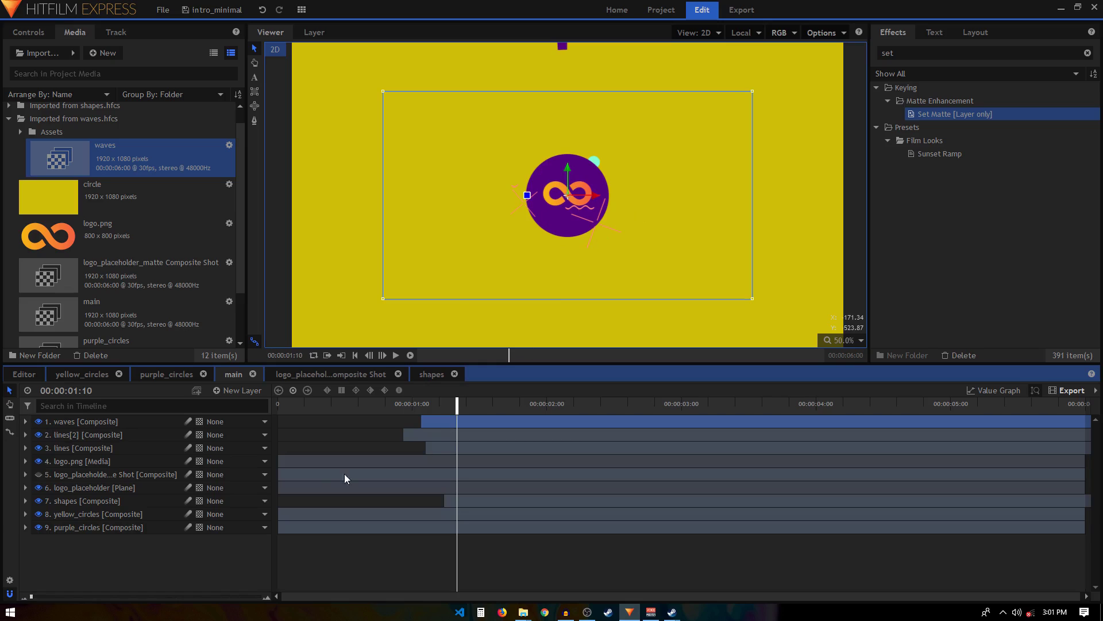
left_click(206, 553)
Step: Play back the main composite shot with the whole frame in view to review the reveals, logo and accent timing
left_click(400, 405)
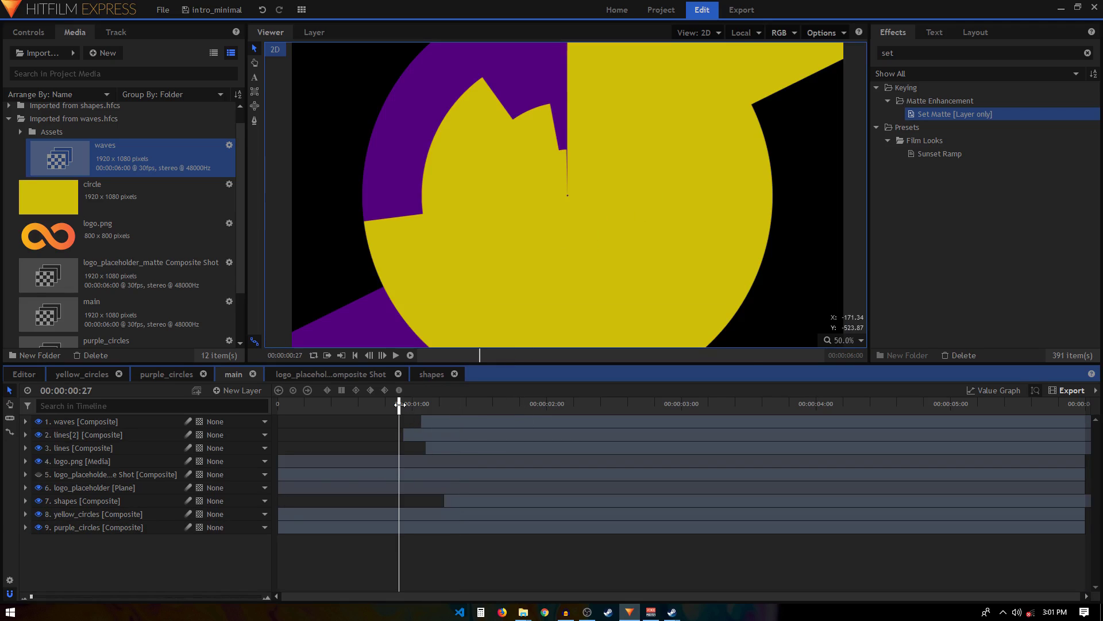
key("space")
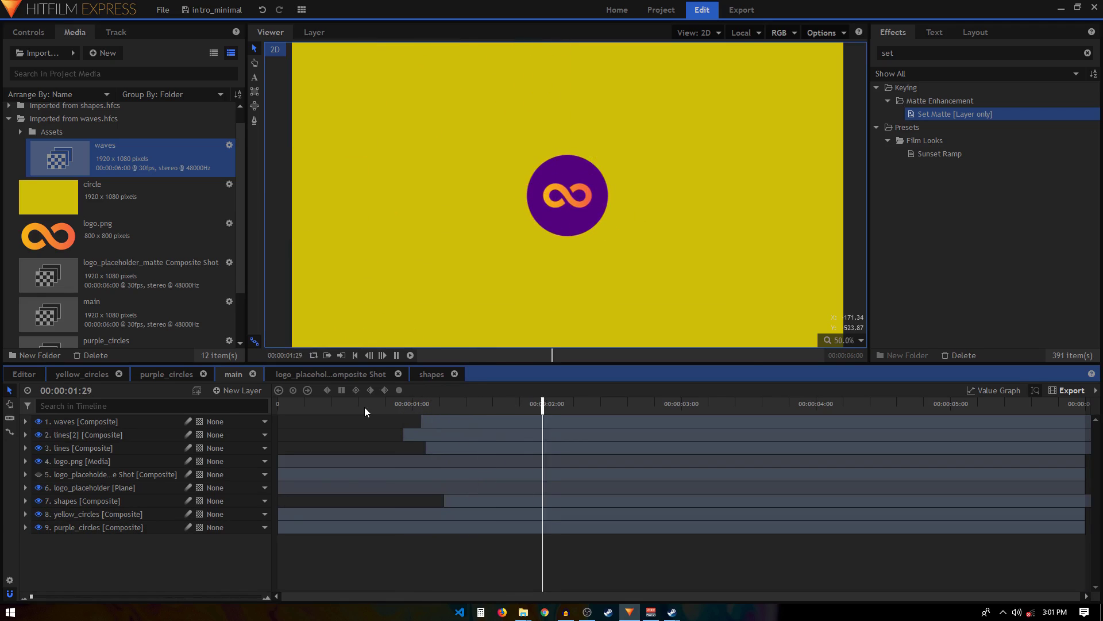
left_click(363, 405)
left_click(390, 405)
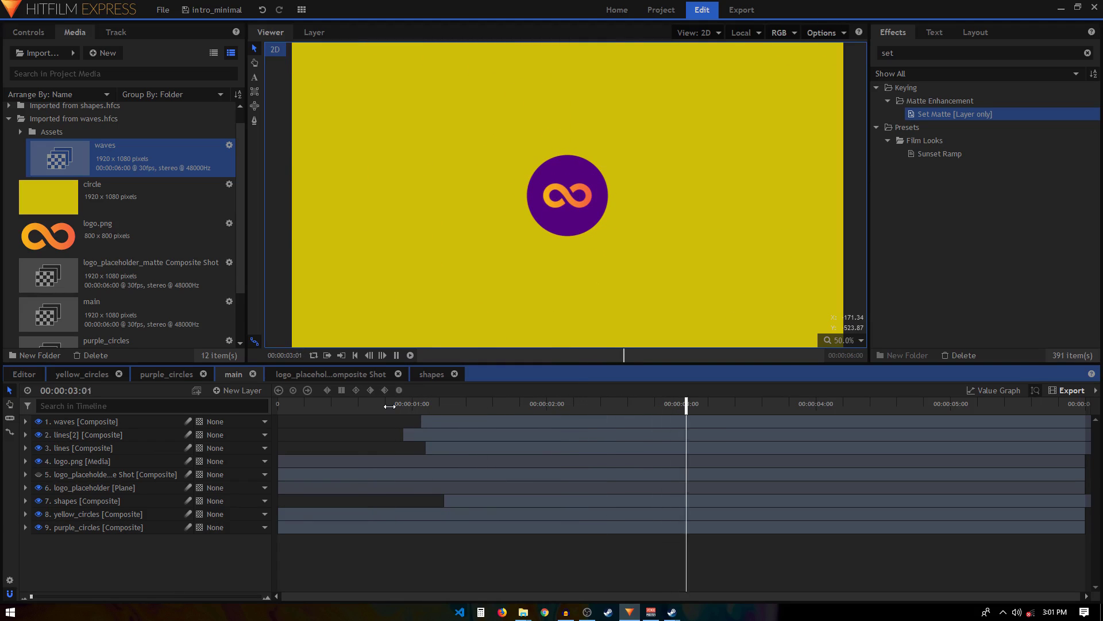
scroll(614, 167, "down", 2)
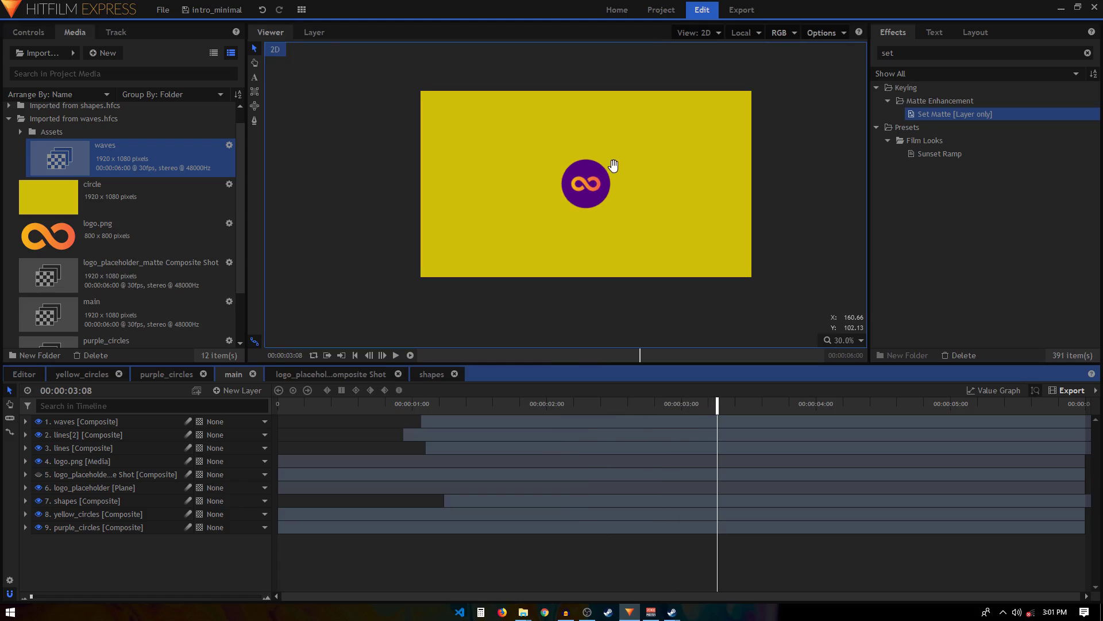
scroll(575, 207, "up", 1)
left_click_drag(307, 409, 278, 409)
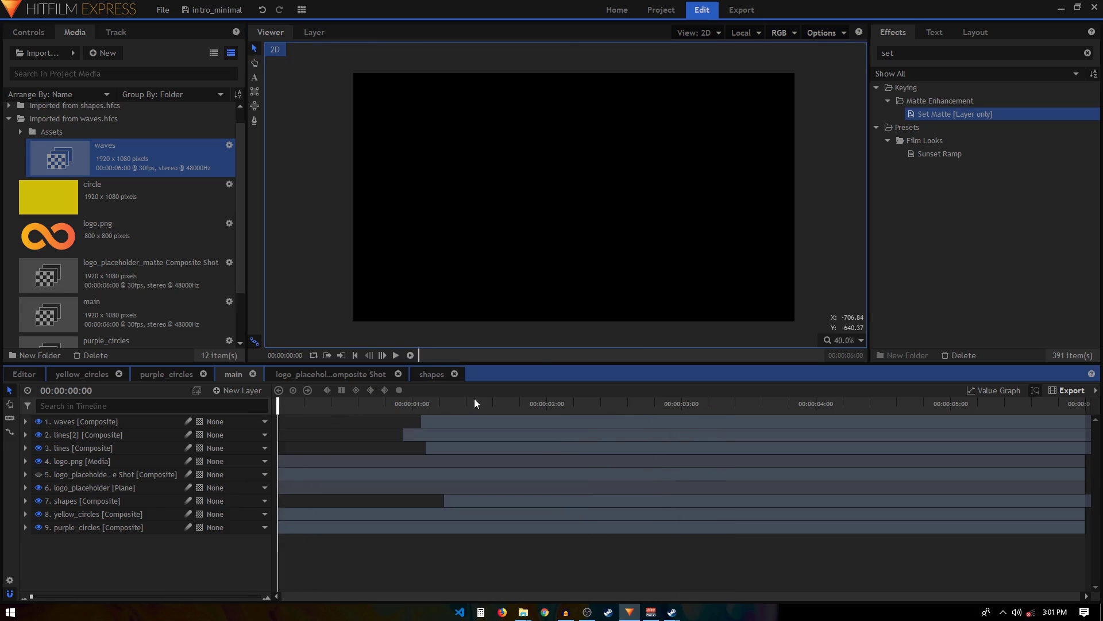
key("space")
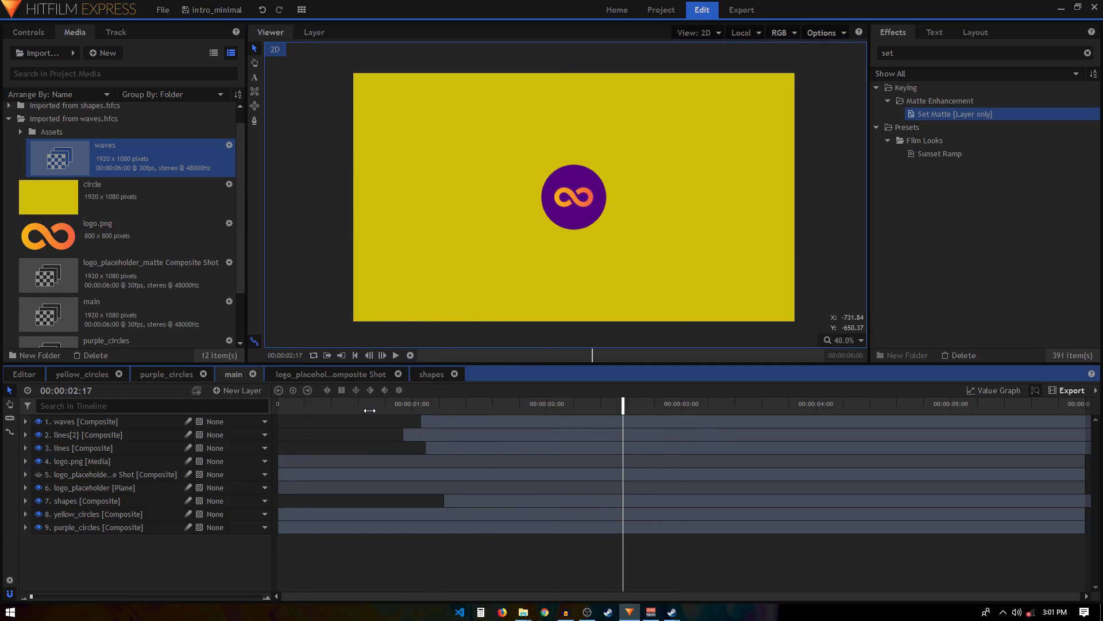
left_click(370, 410)
key("space")
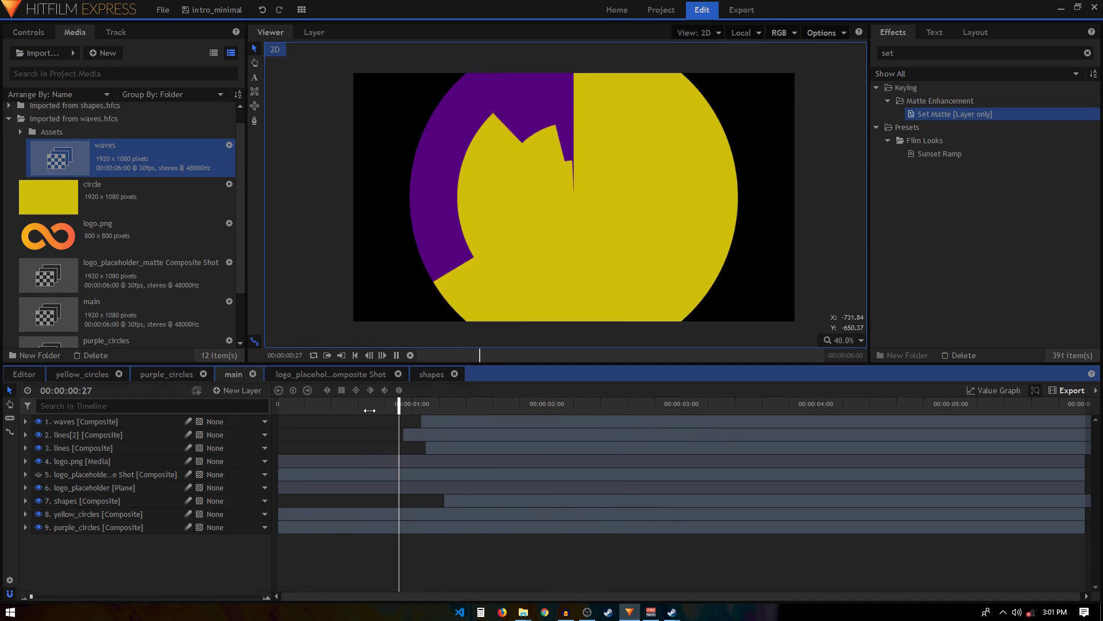